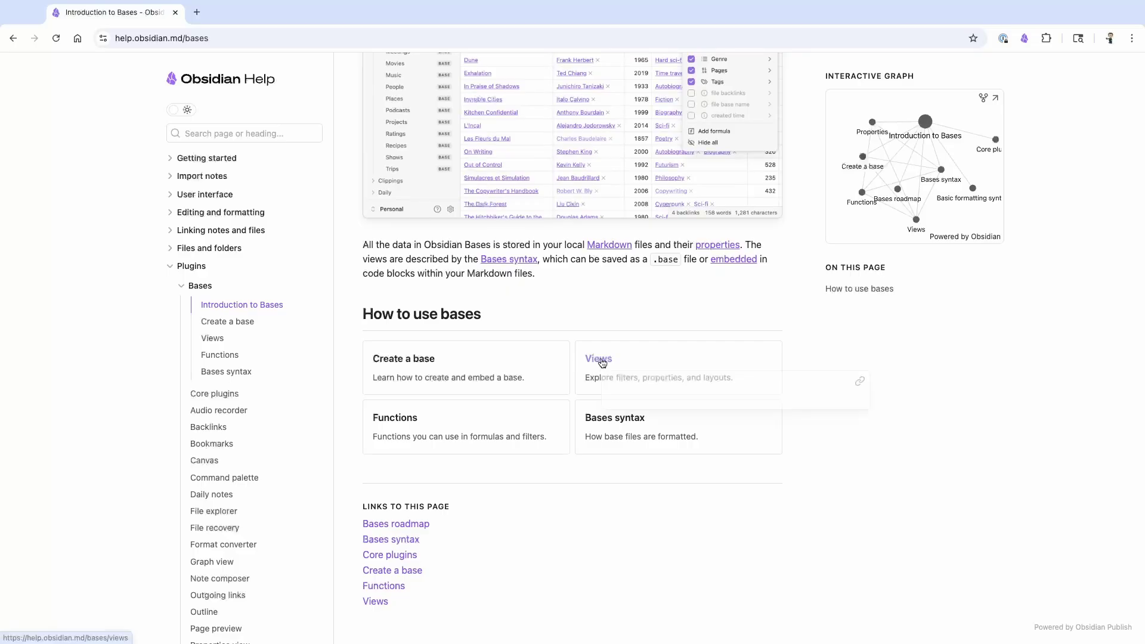
Open the Views help page and scroll down to its Layout and Cards sections
left_click(599, 364)
scroll(746, 381, "down", 3)
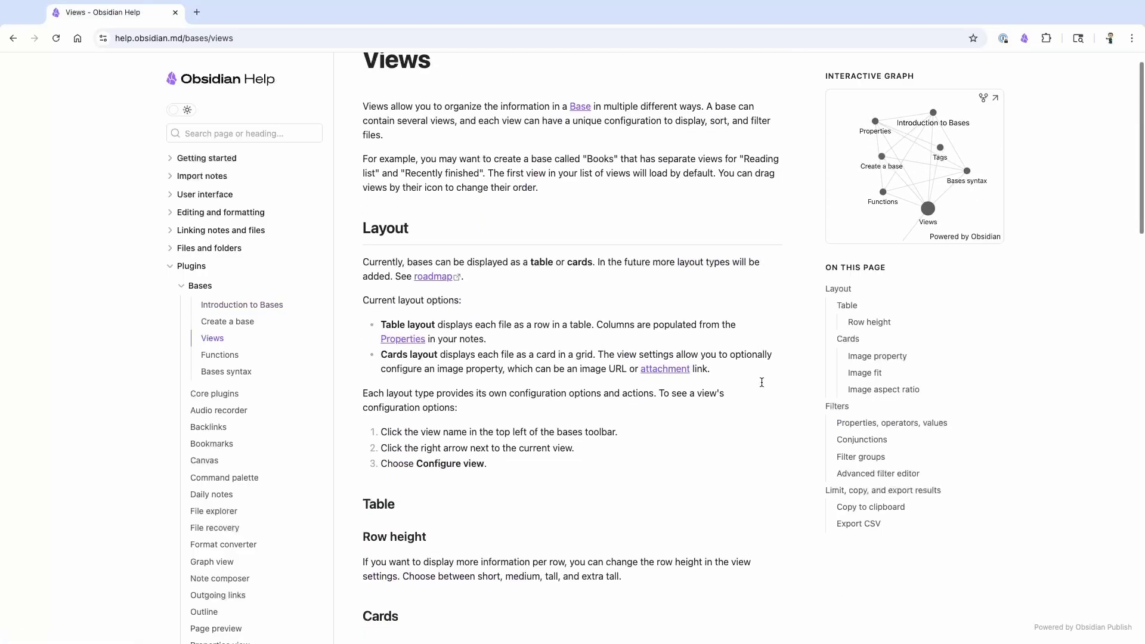
scroll(761, 386, "down", 4)
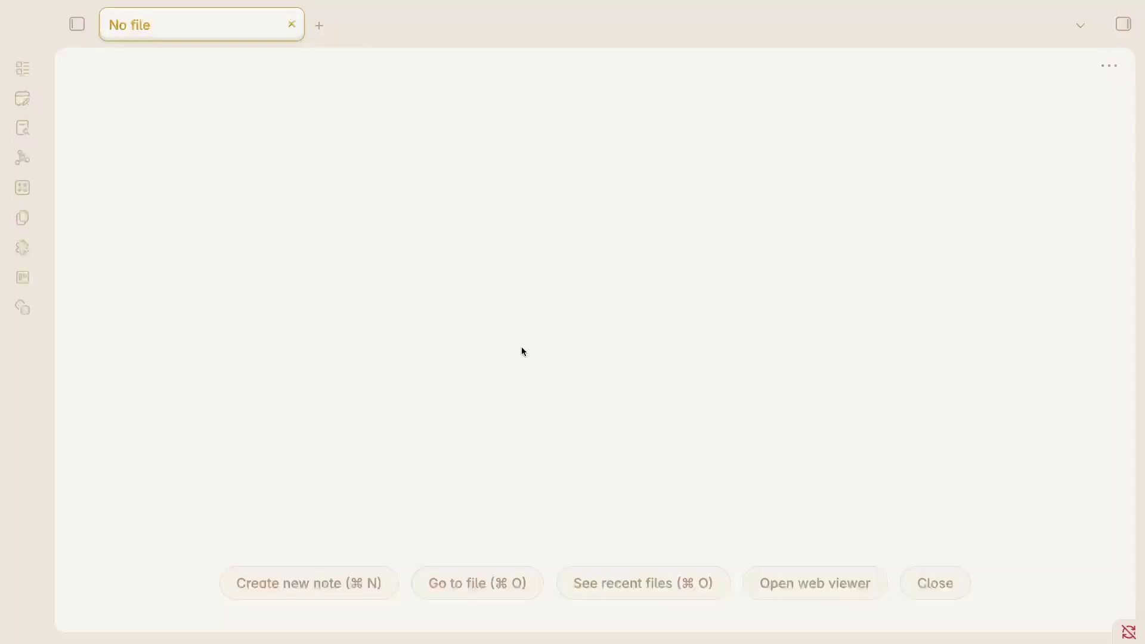
Create a note titled 'Visual Note' with a type property set to Visual Note
key("super+n")
type("V")
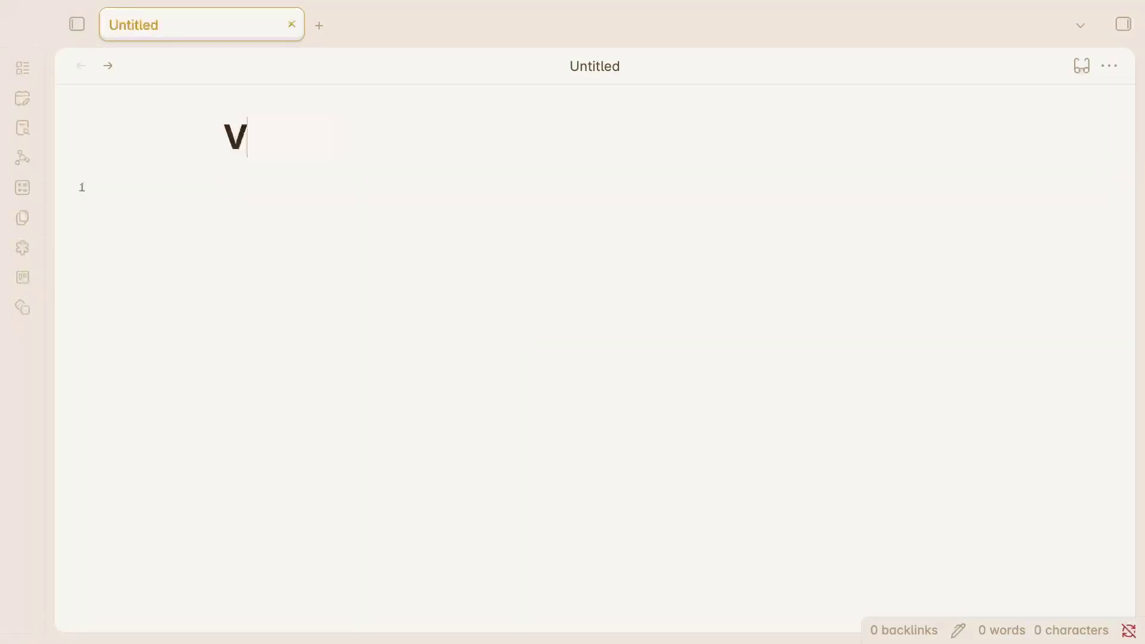
type("isual Note")
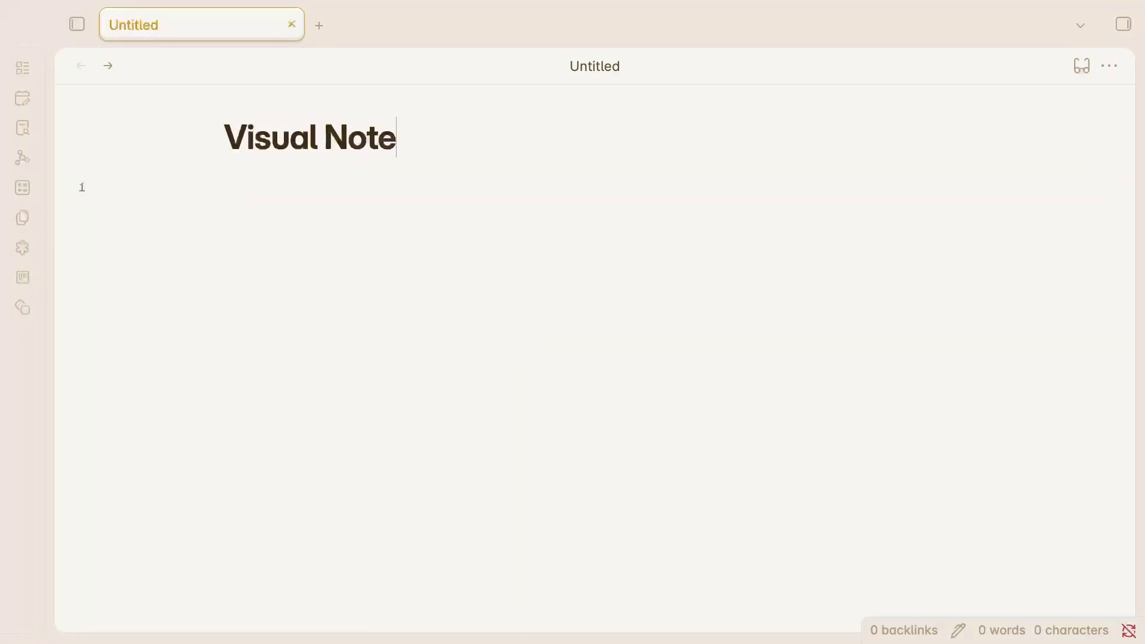
key("Return")
type("---")
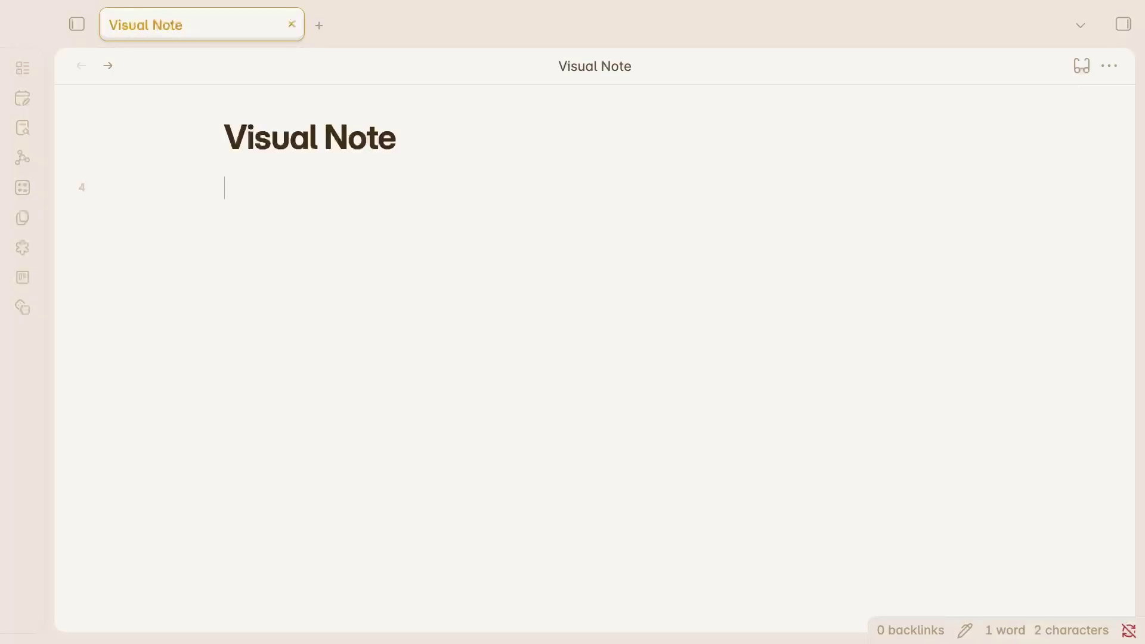
type("type")
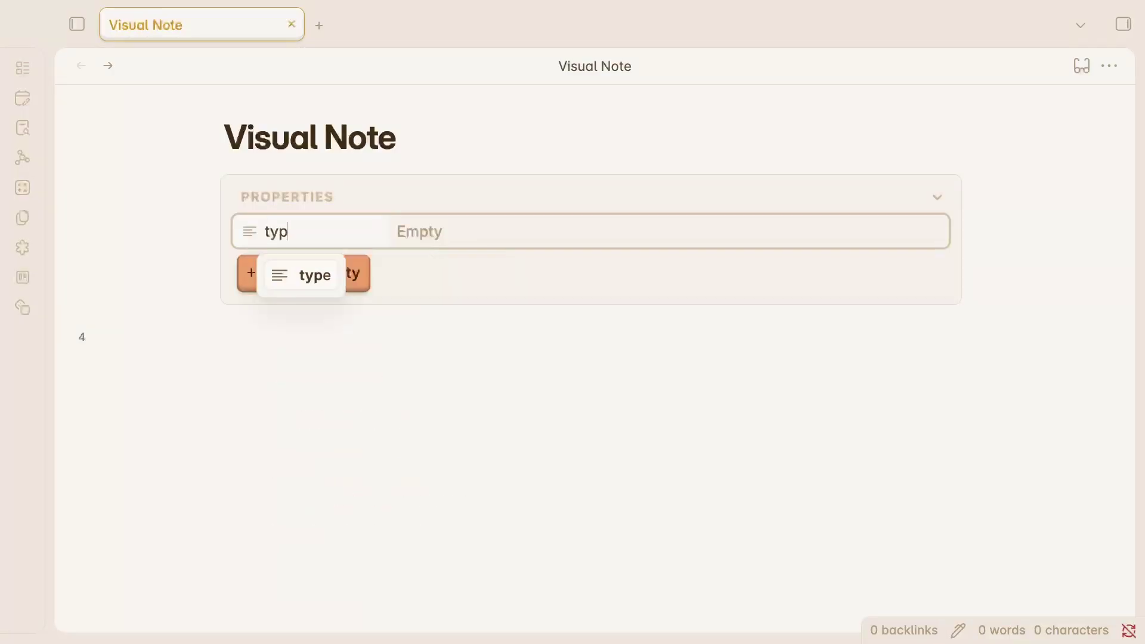
key("Return")
type("Visual Note")
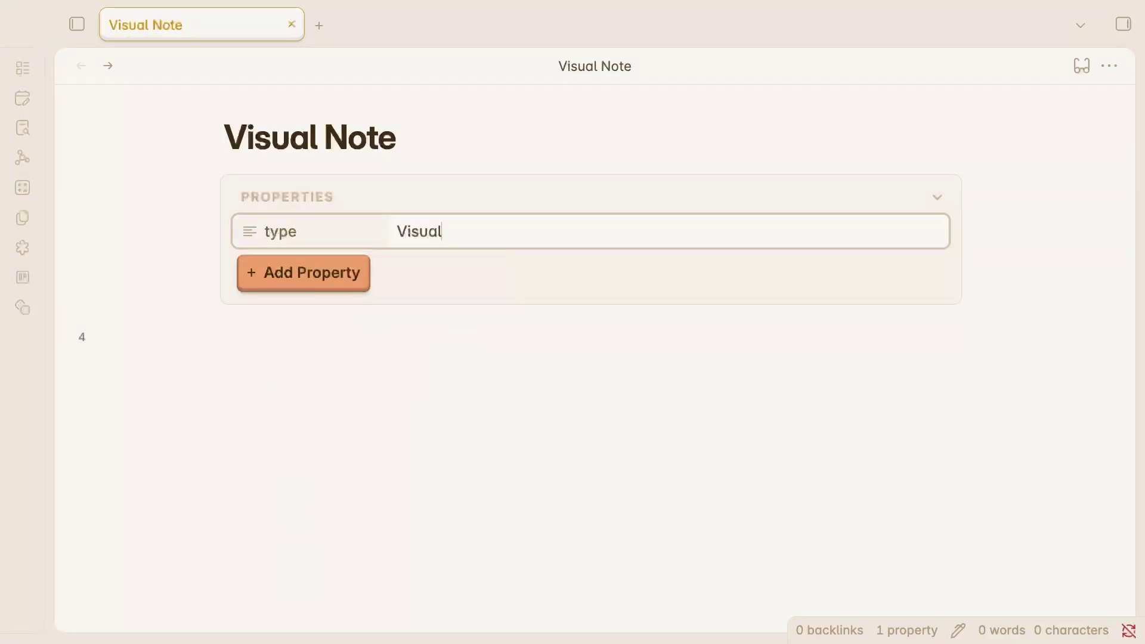
Add an empty cover property and start a ![[ image embed in the body
left_click(308, 278)
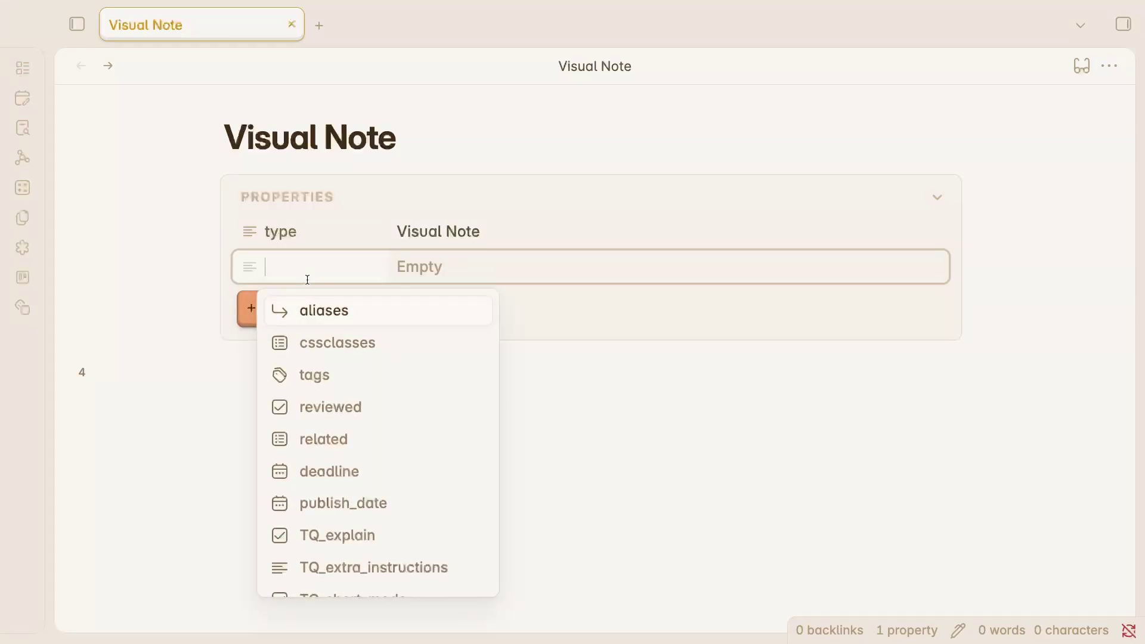
type("cover")
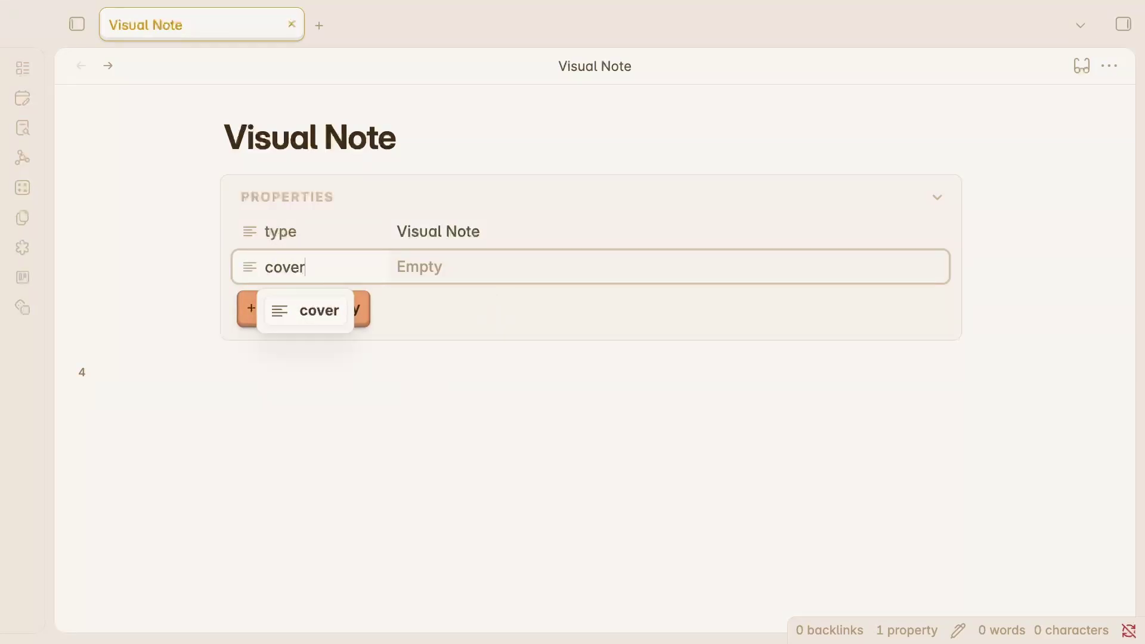
key("Return")
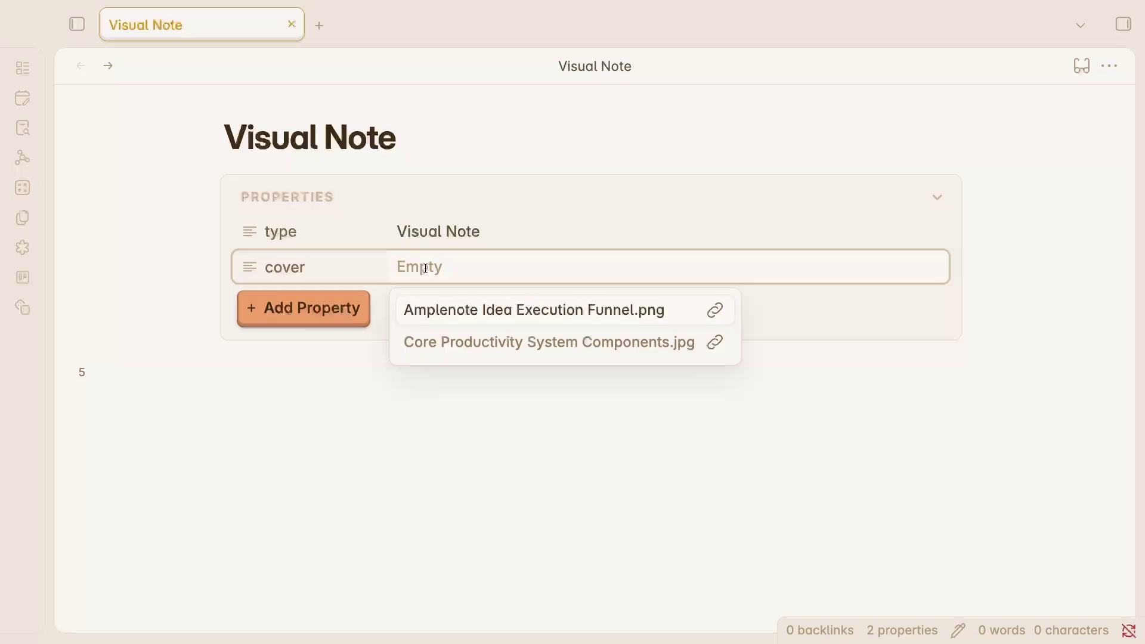
left_click(333, 472)
type("!")
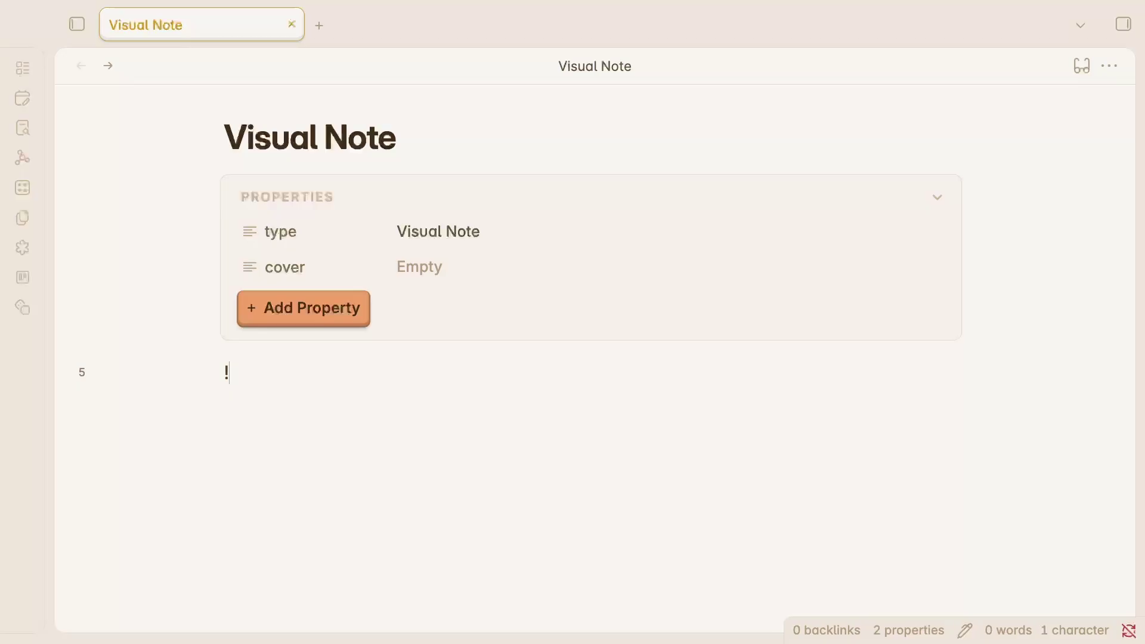
type("[[")
key("Escape")
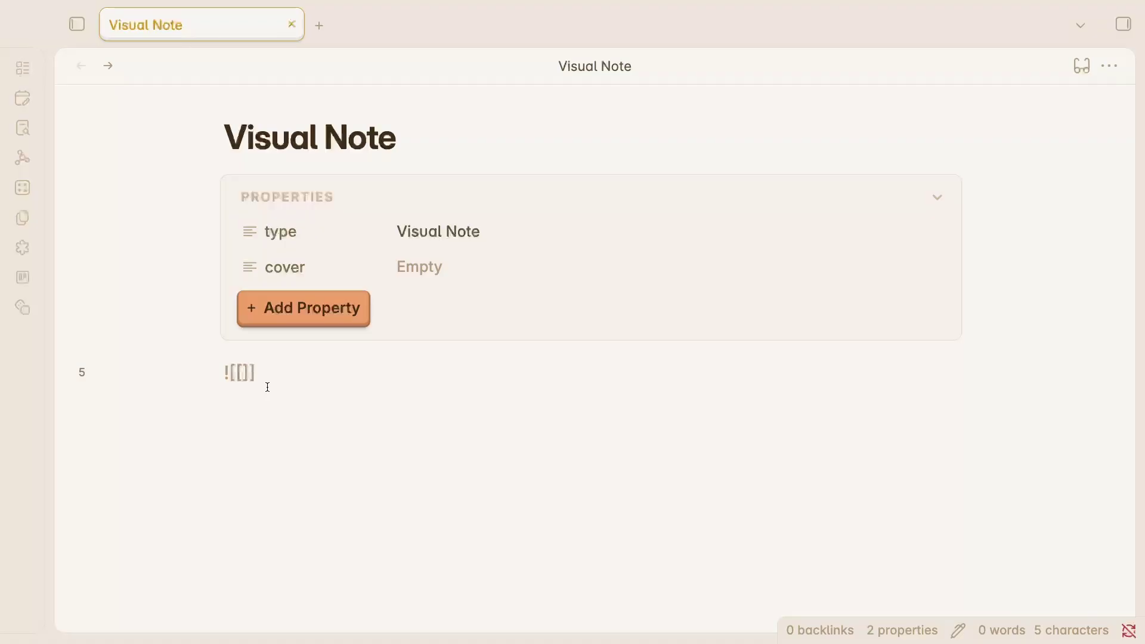
Create a new base from the command palette in a new tab
left_click(320, 26)
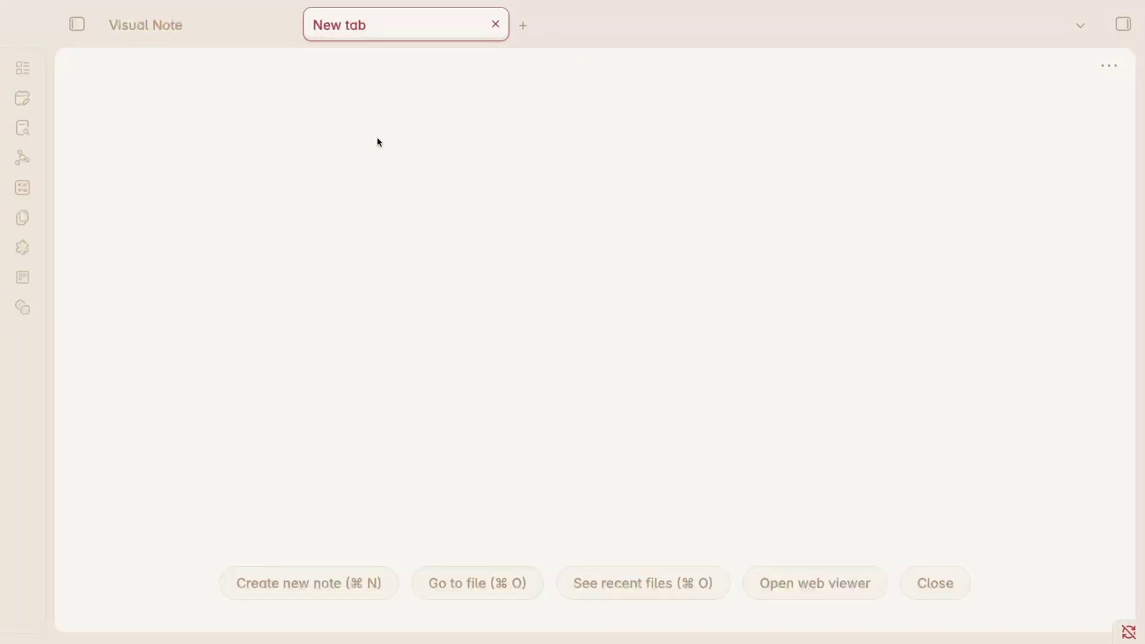
key("super+p")
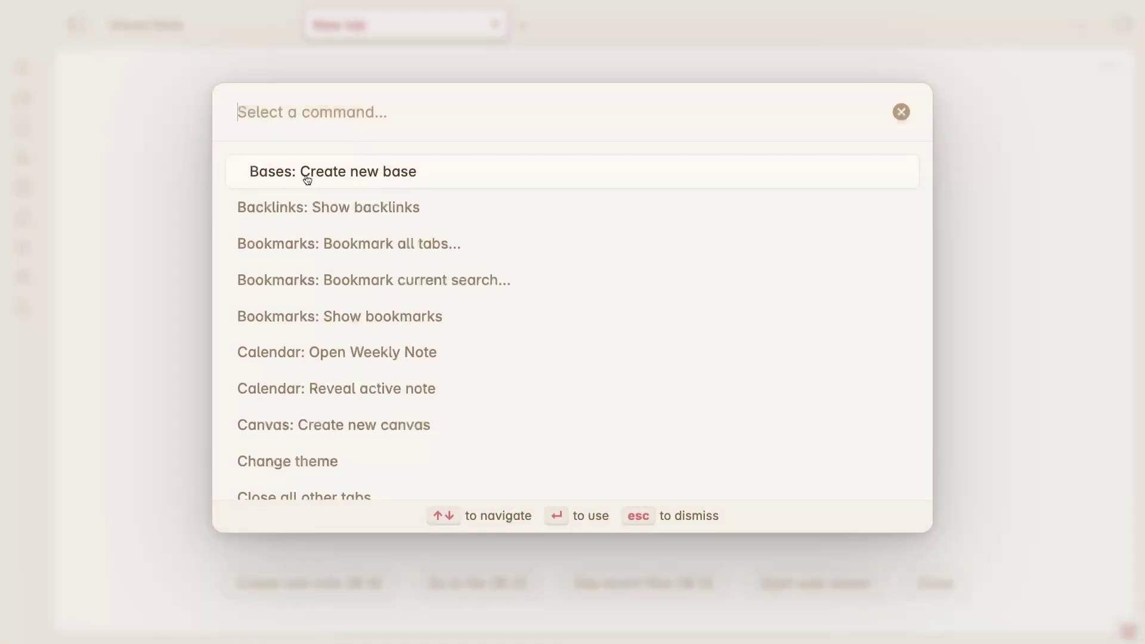
left_click(367, 173)
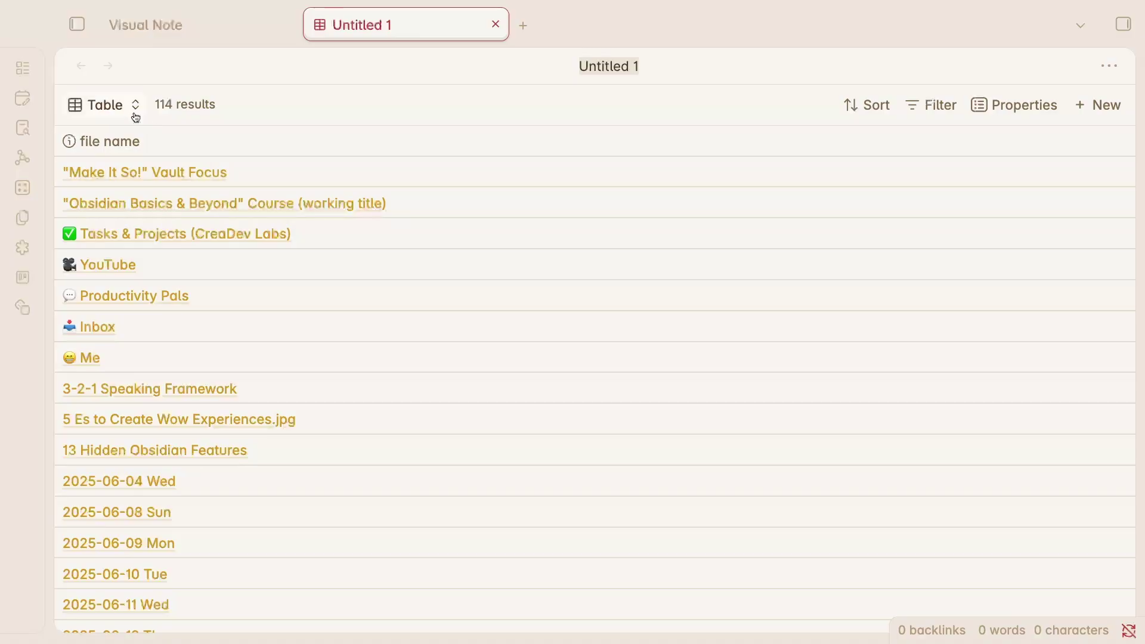
Rename the view to Gallery, switch it to Cards layout, and use cover as image property
left_click(117, 107)
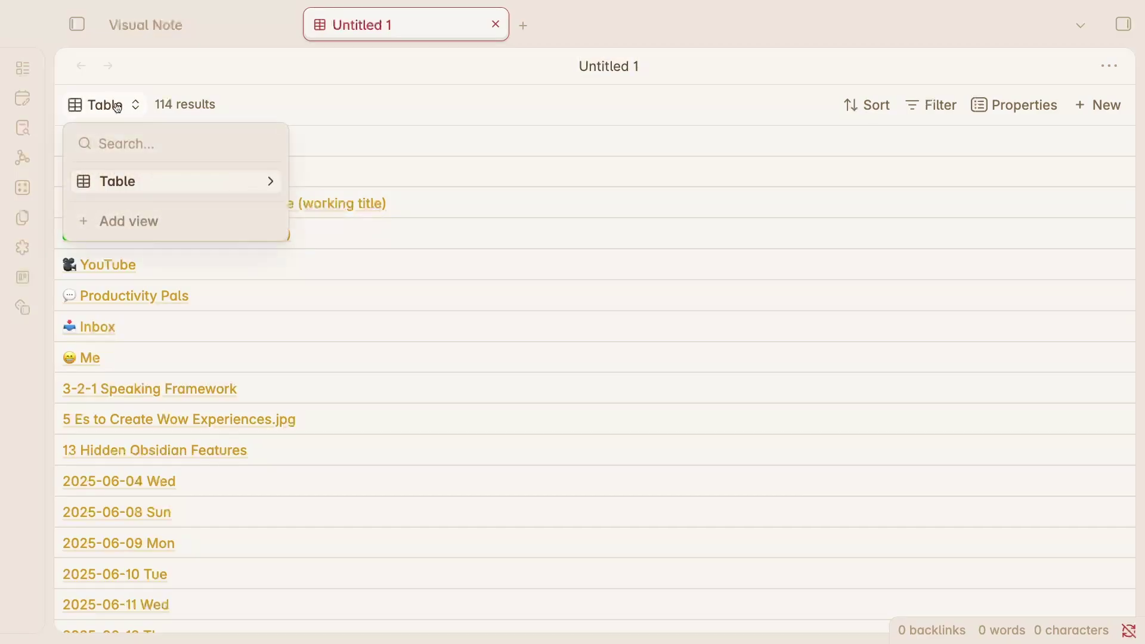
left_click(271, 183)
left_click(169, 183)
key("ctrl+a")
type("Gallery")
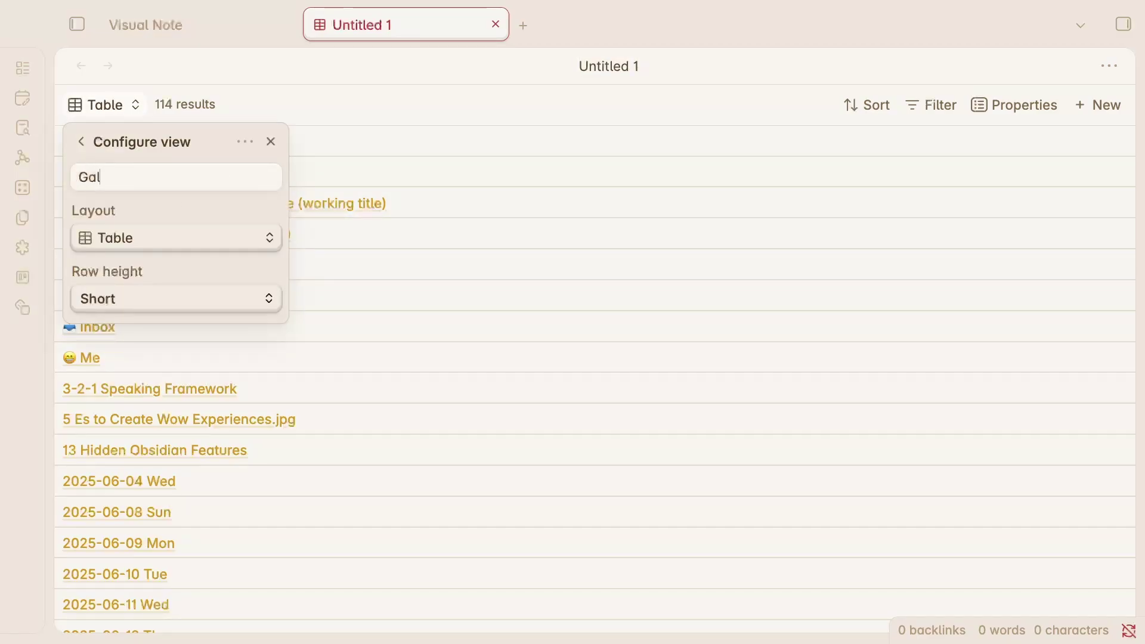
left_click(203, 239)
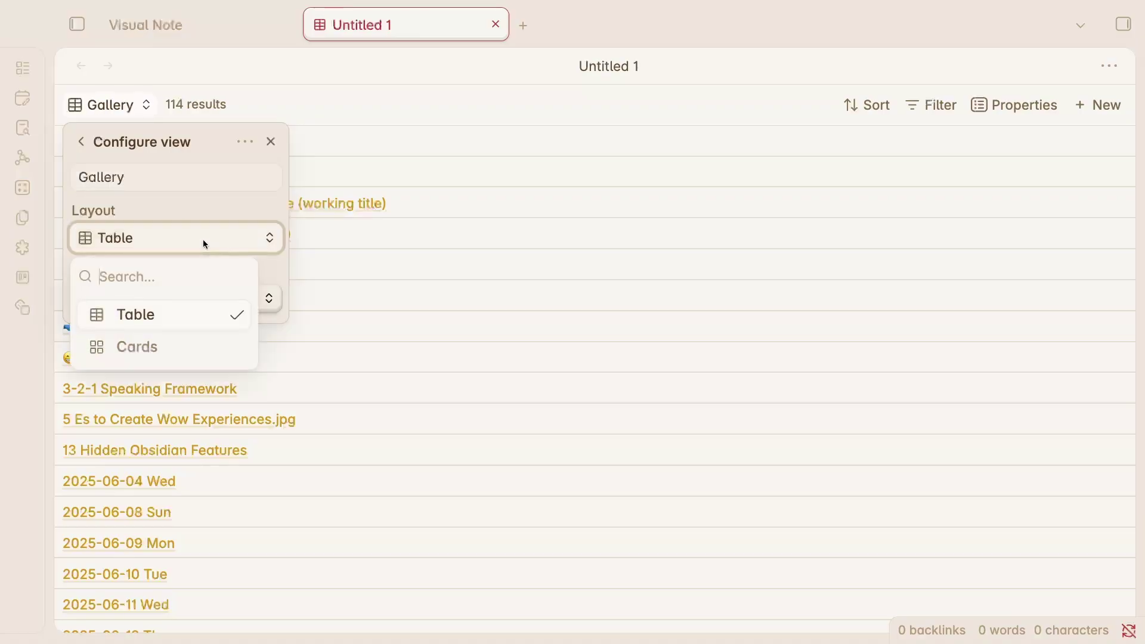
left_click(157, 346)
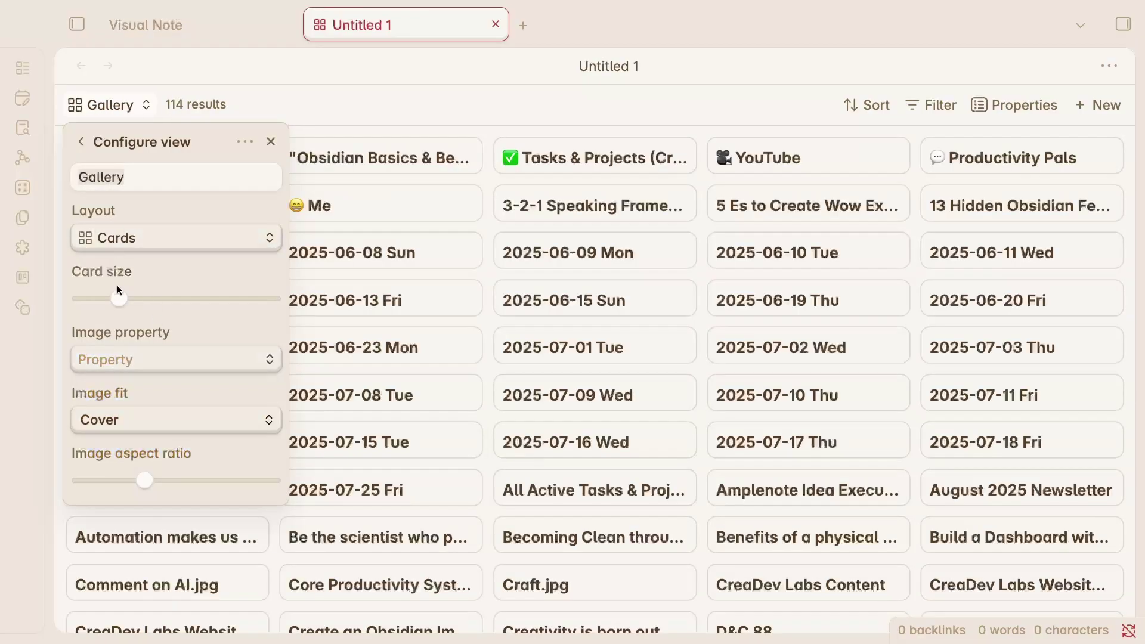
left_click(129, 365)
type("co")
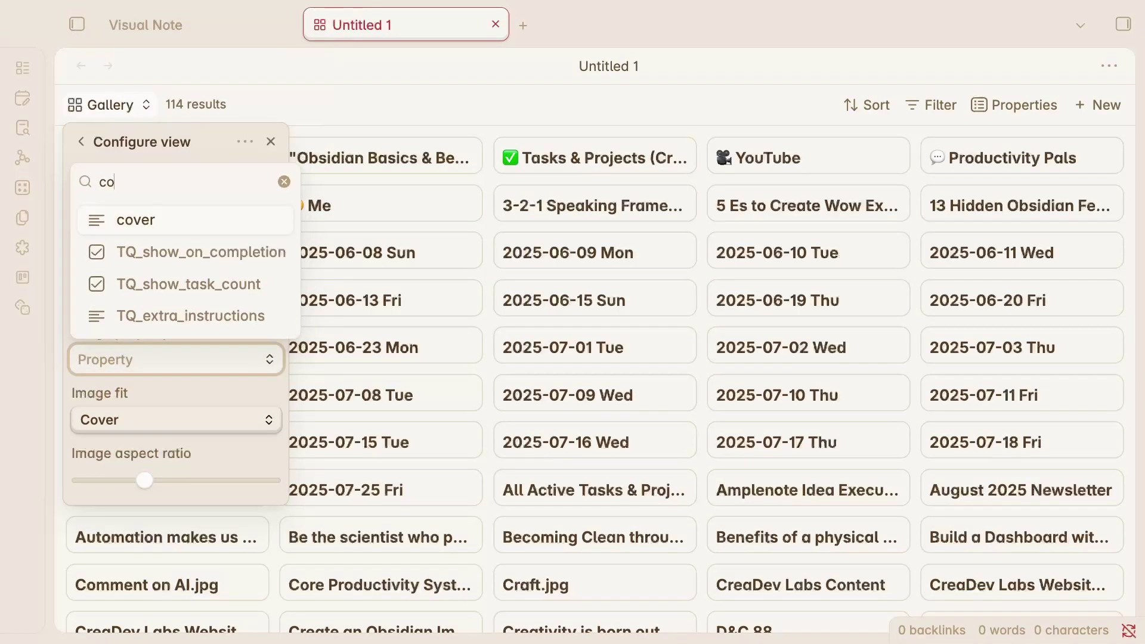
type("ver")
left_click(132, 325)
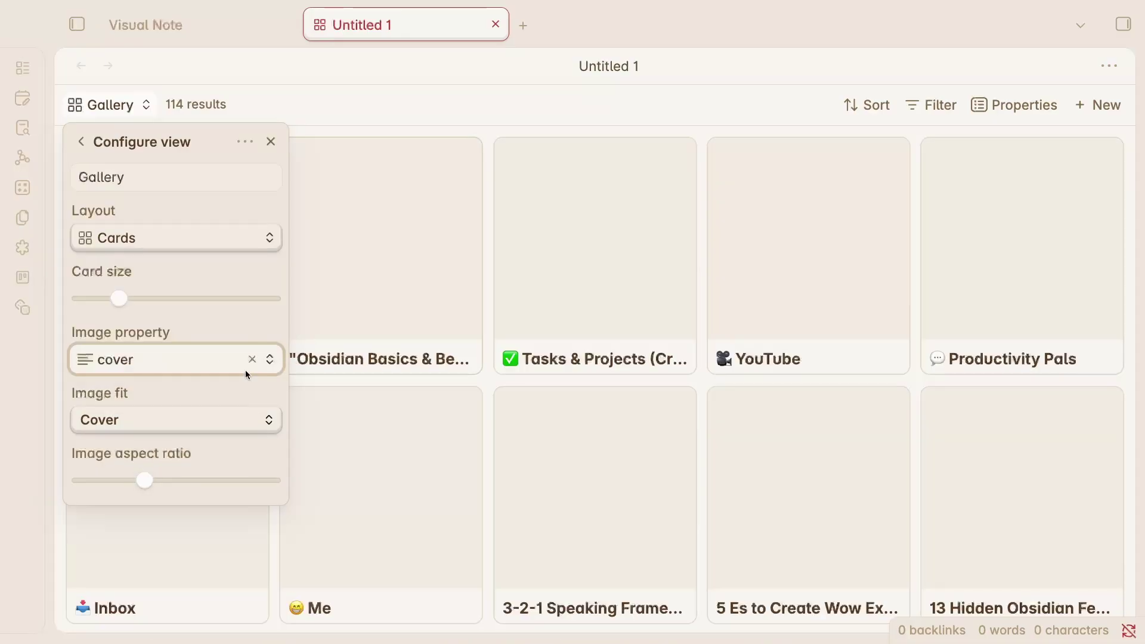
Add an all-views filter requiring type is Visual Note
left_click(271, 141)
left_click(938, 105)
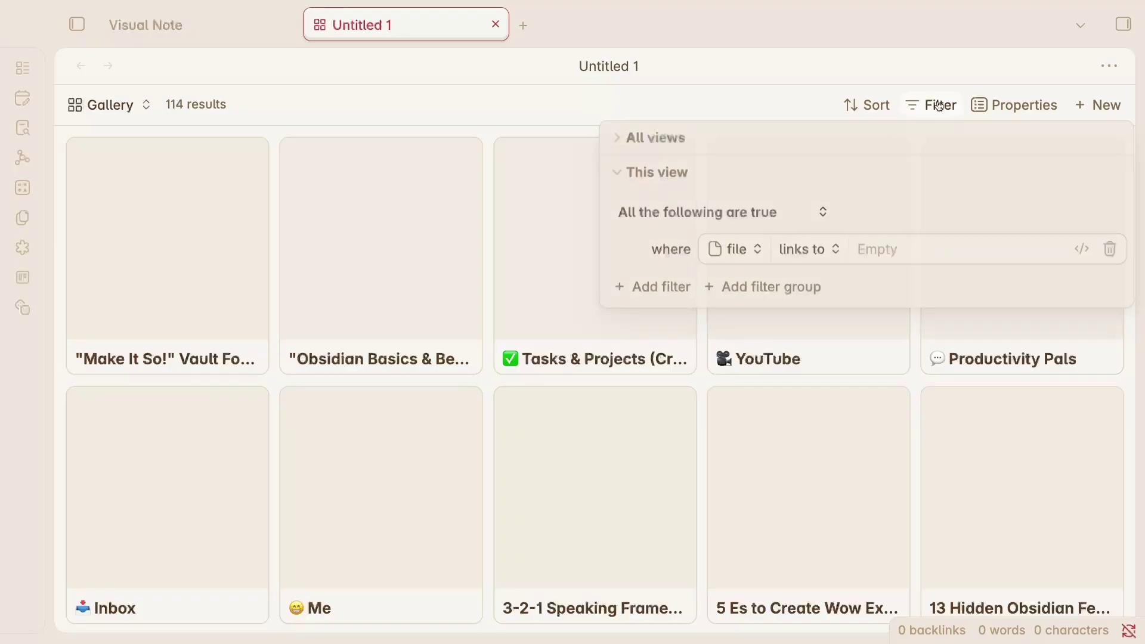
left_click(614, 140)
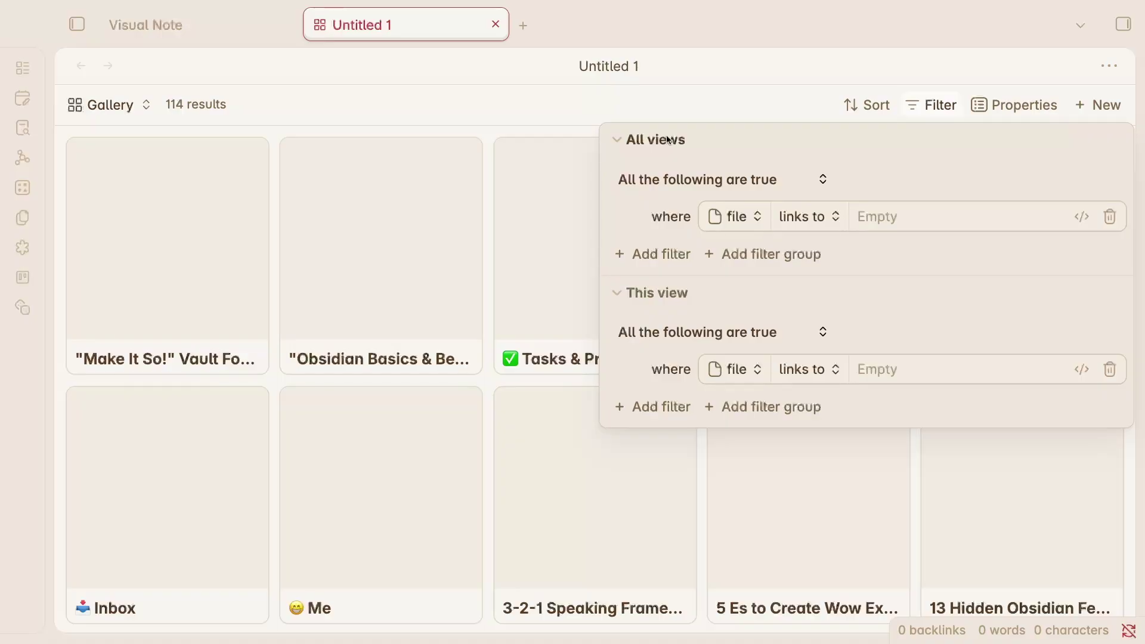
left_click(741, 224)
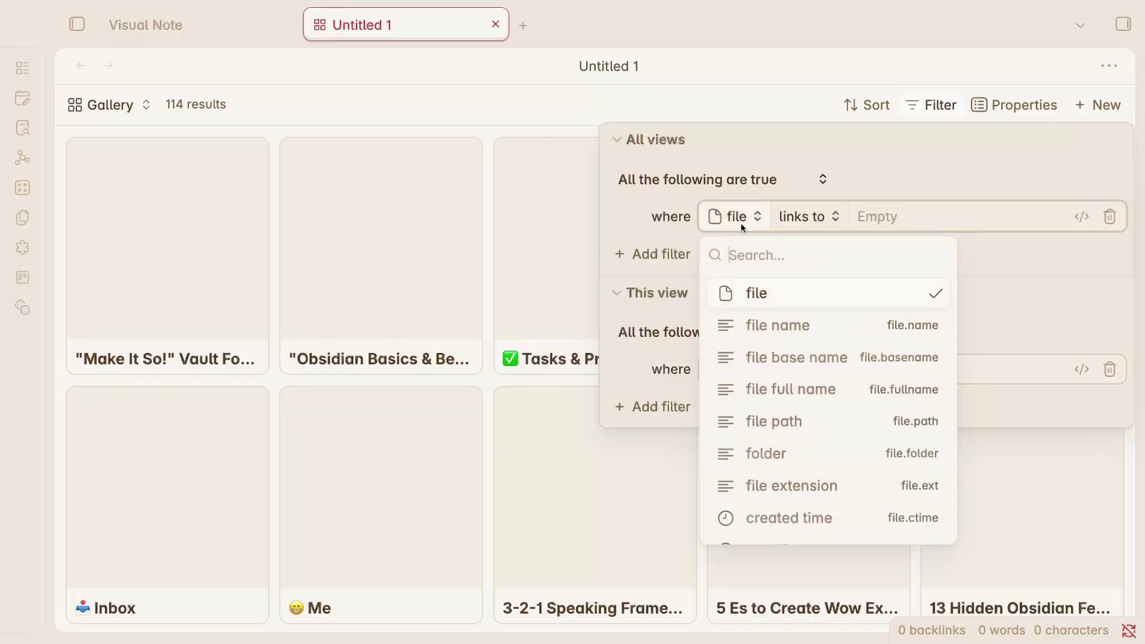
type("type")
key("Return")
left_click(803, 227)
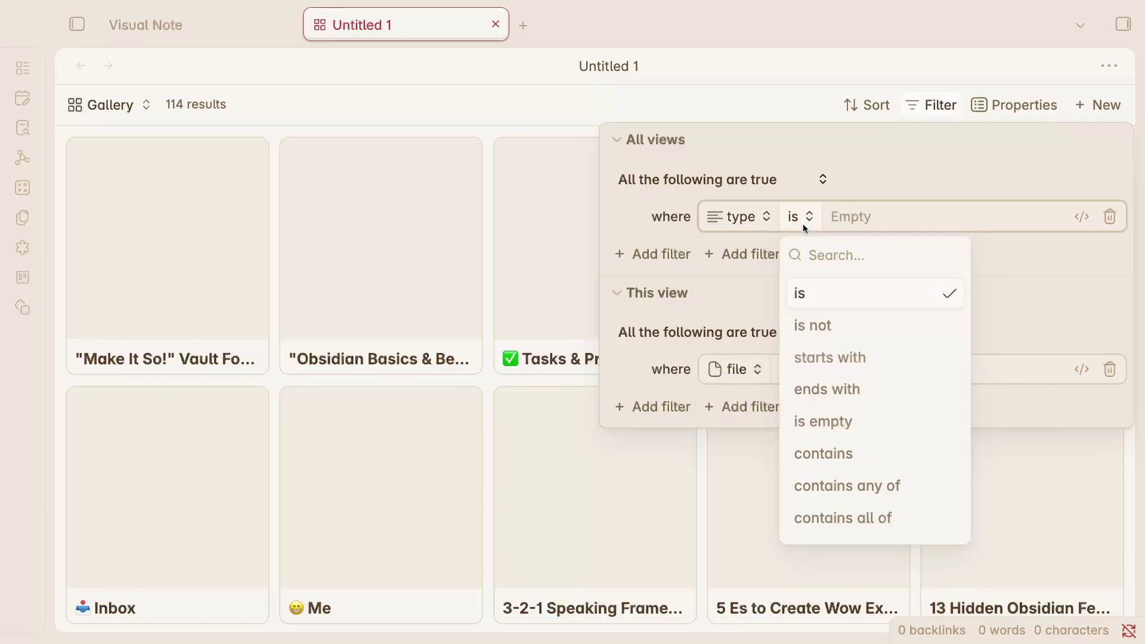
left_click(866, 215)
left_click(882, 354)
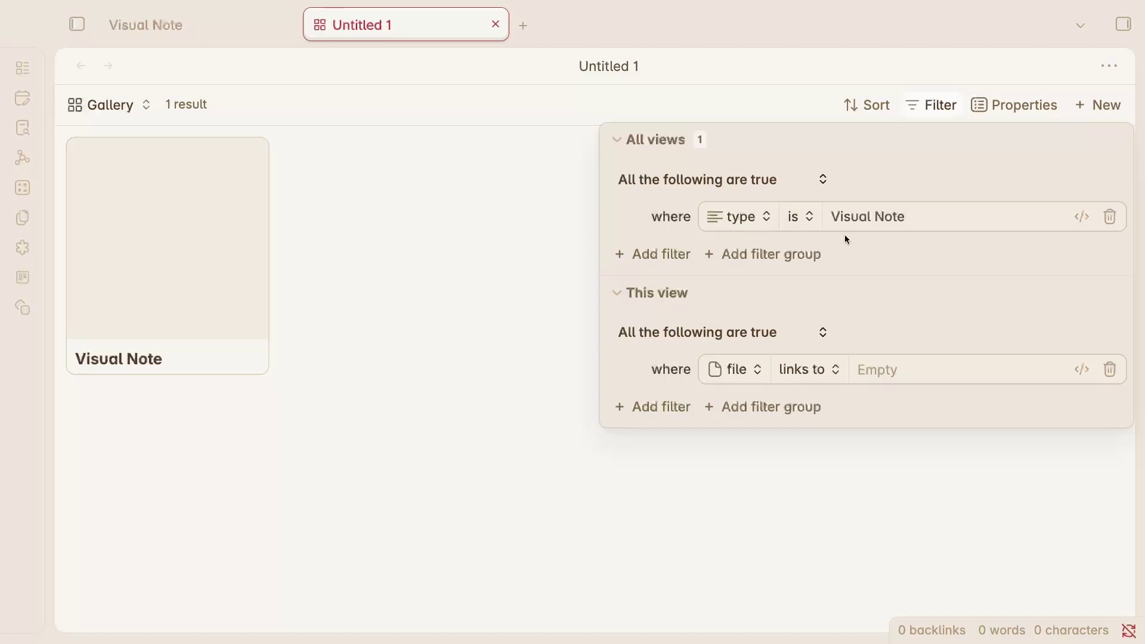
Add a second all-views filter requiring cover is not empty
left_click(645, 256)
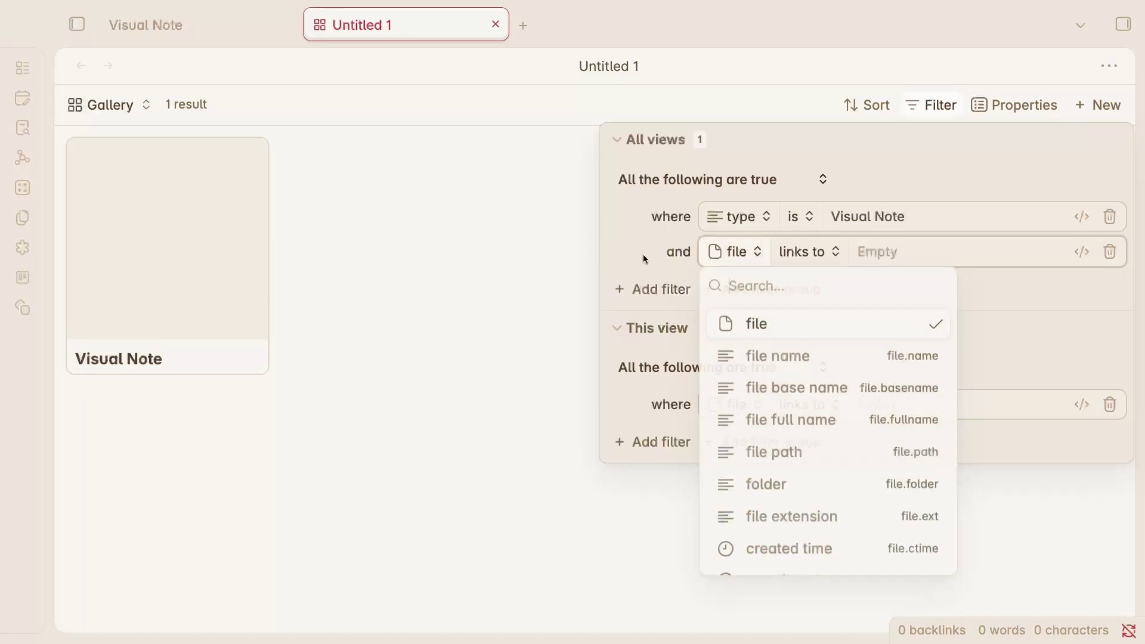
left_click(719, 256)
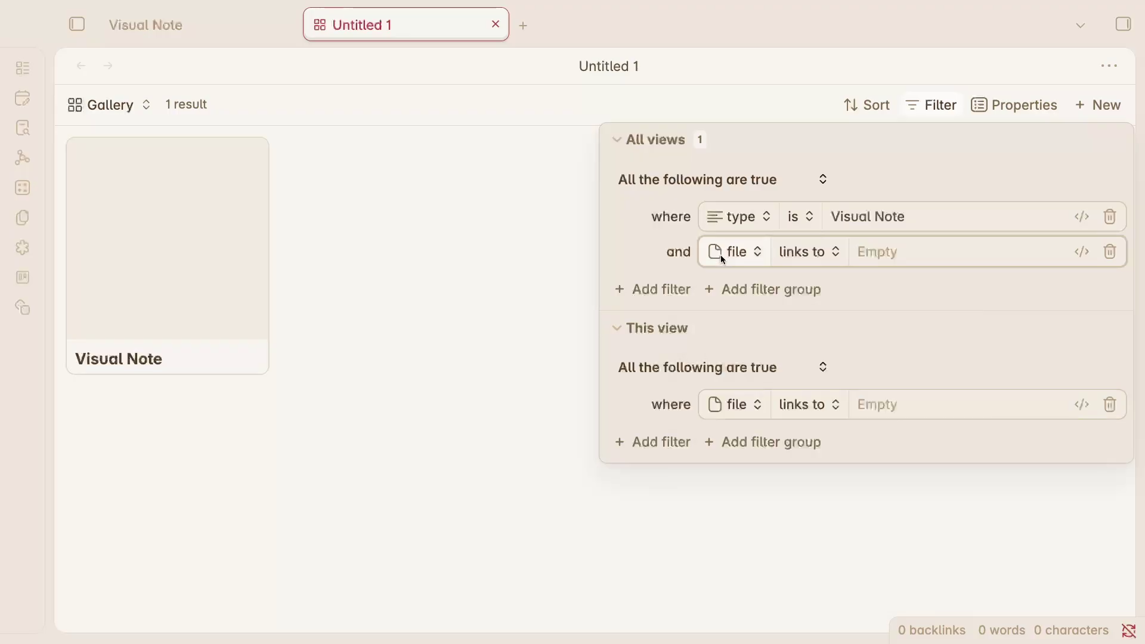
left_click(720, 255)
type("cover")
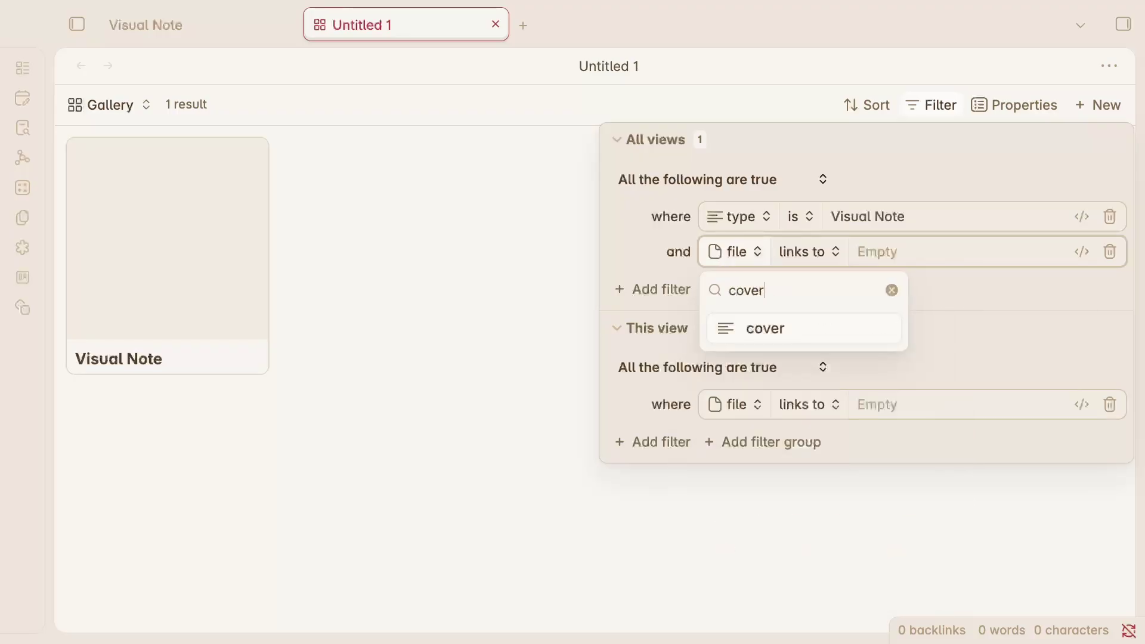
left_click(770, 327)
scroll(857, 439, "down", 3)
left_click(856, 460)
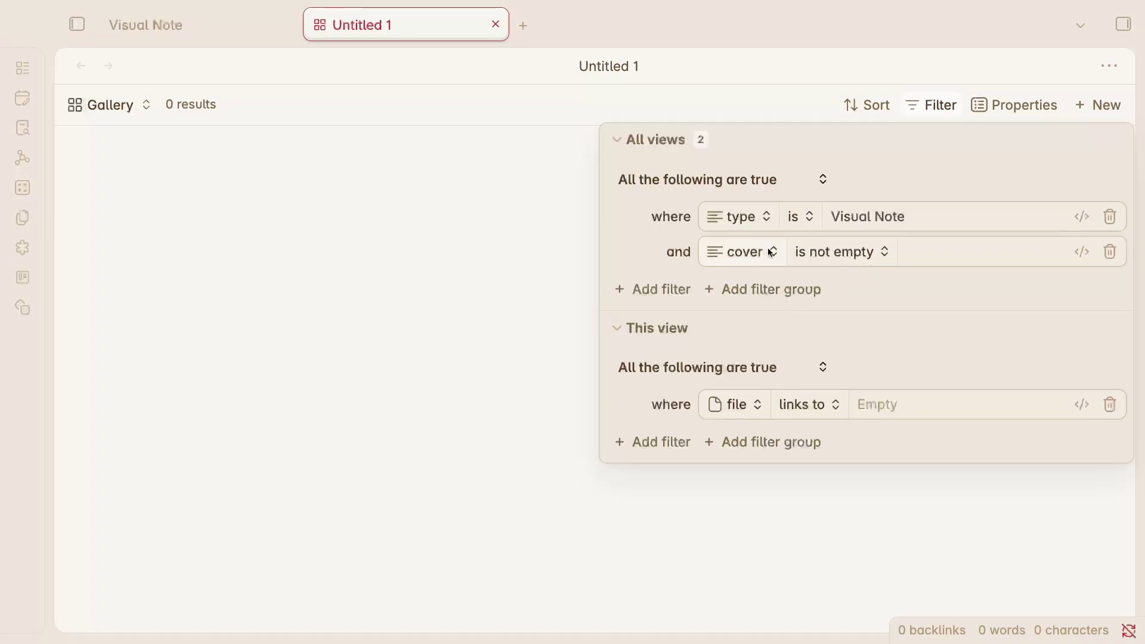
Rename the base to 'Visual Notes'
left_click(494, 276)
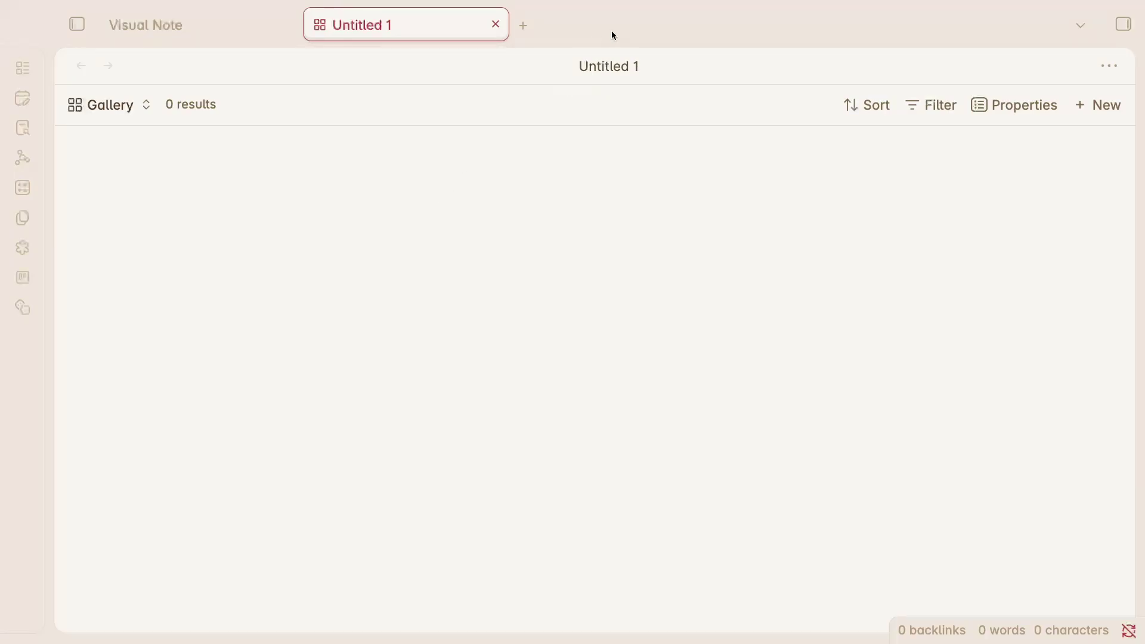
double_click(629, 67)
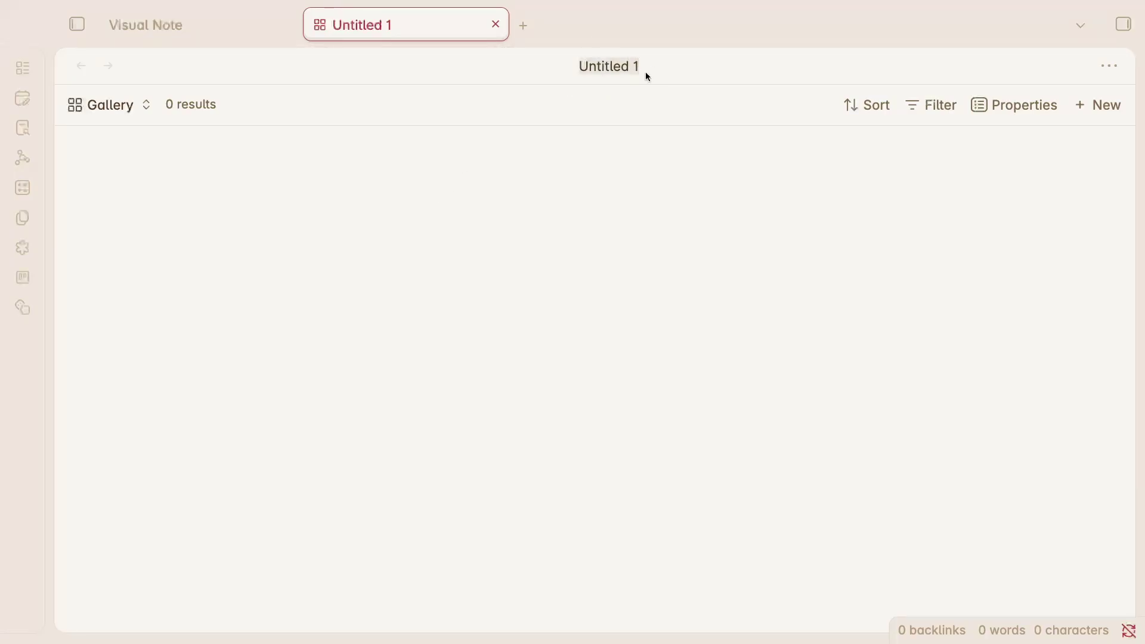
type("Visual notes")
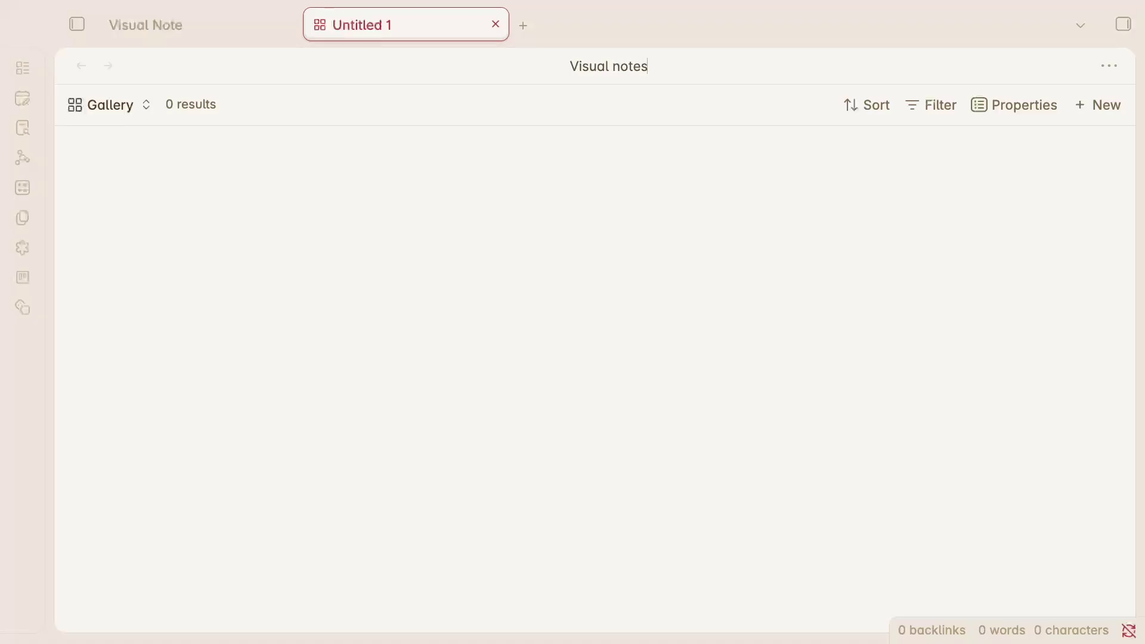
key("BackSpace")
key("BackSpace")
key("BackSpace")
key("BackSpace")
key("BackSpace")
type("Notes")
Create a note titled 'Don't Think Outside the Box Until You've Used What's Inside It'
left_click(522, 29)
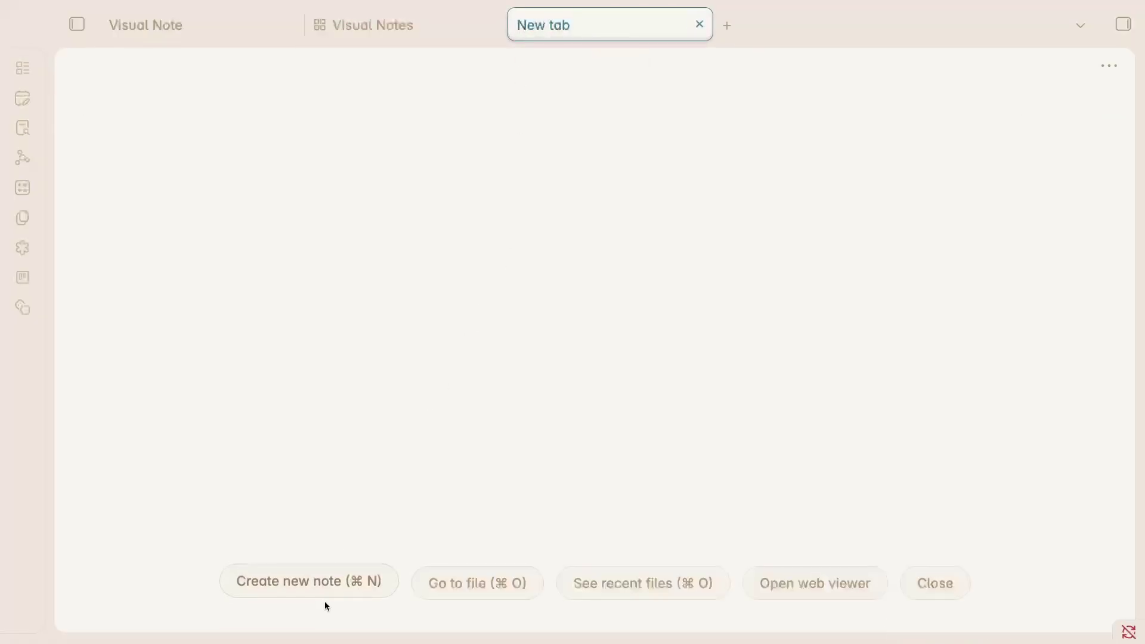
left_click(321, 581)
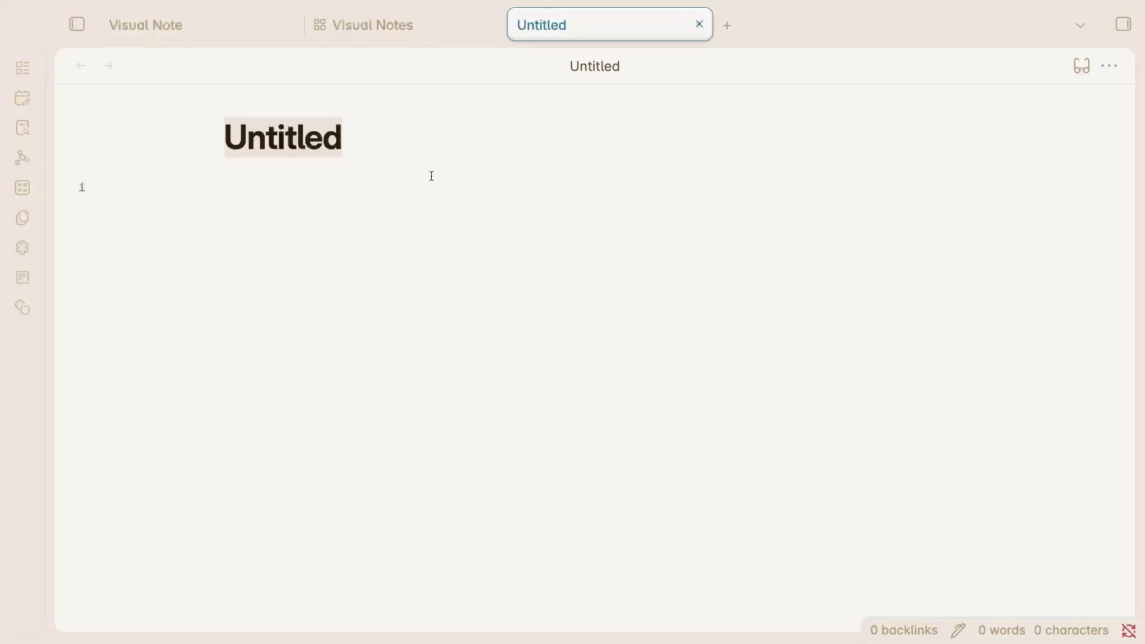
type("Don't Think")
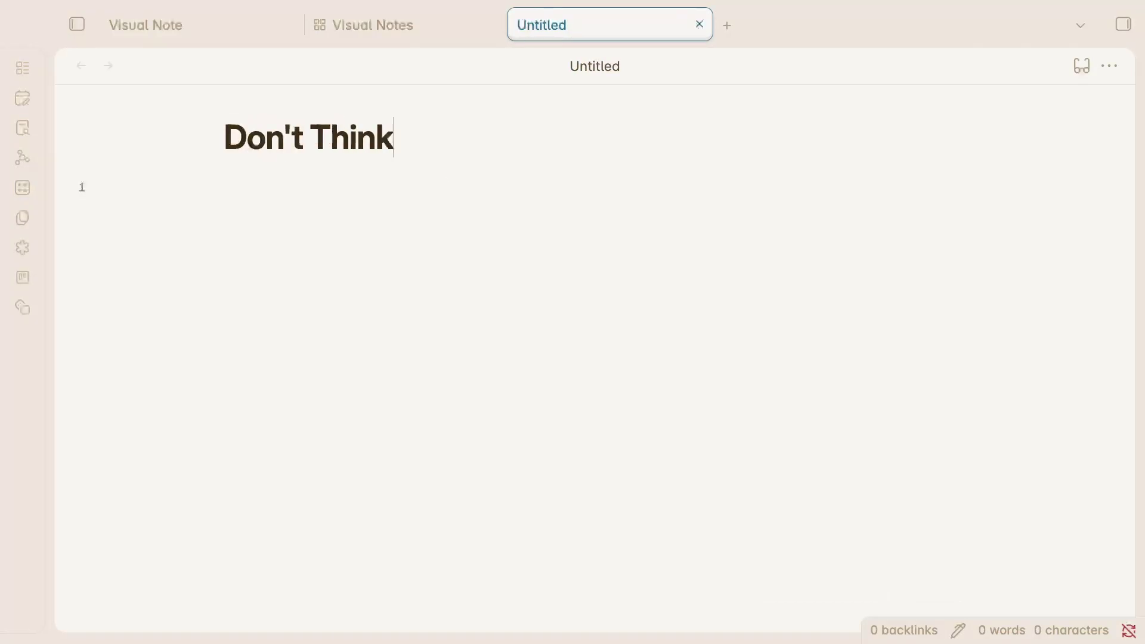
type(" Outsid")
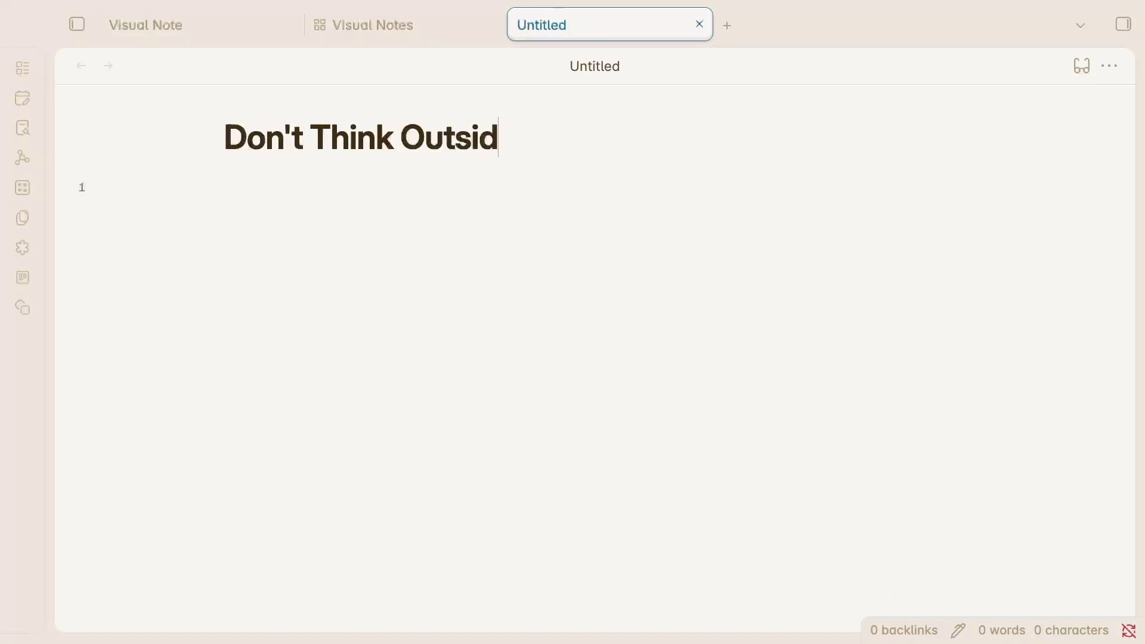
type("e the Box Un")
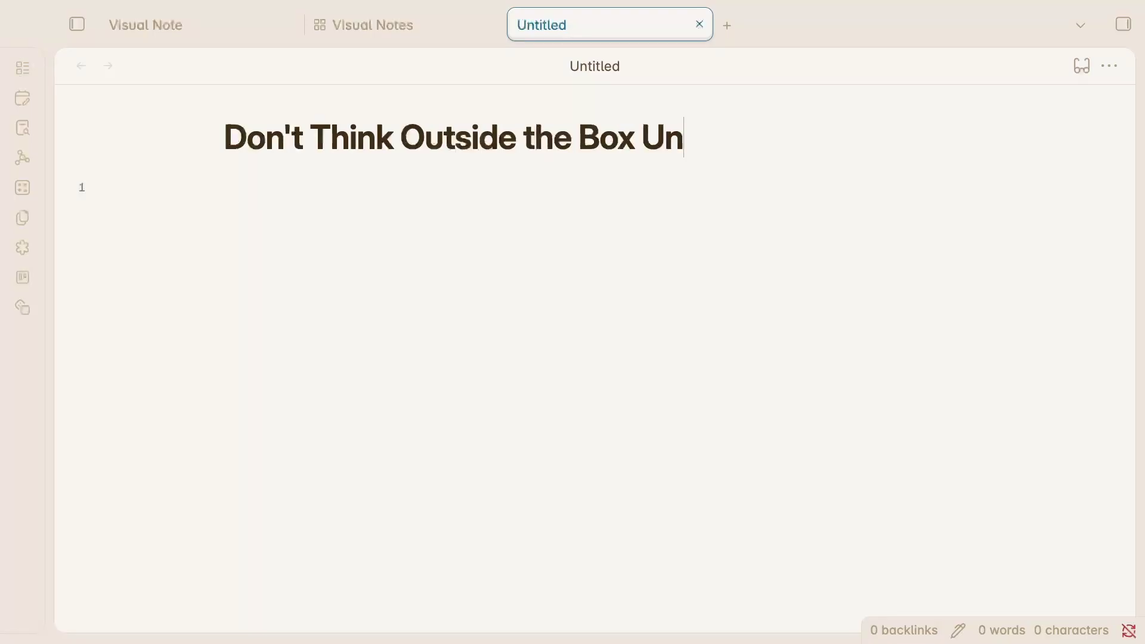
type("til You've Used ")
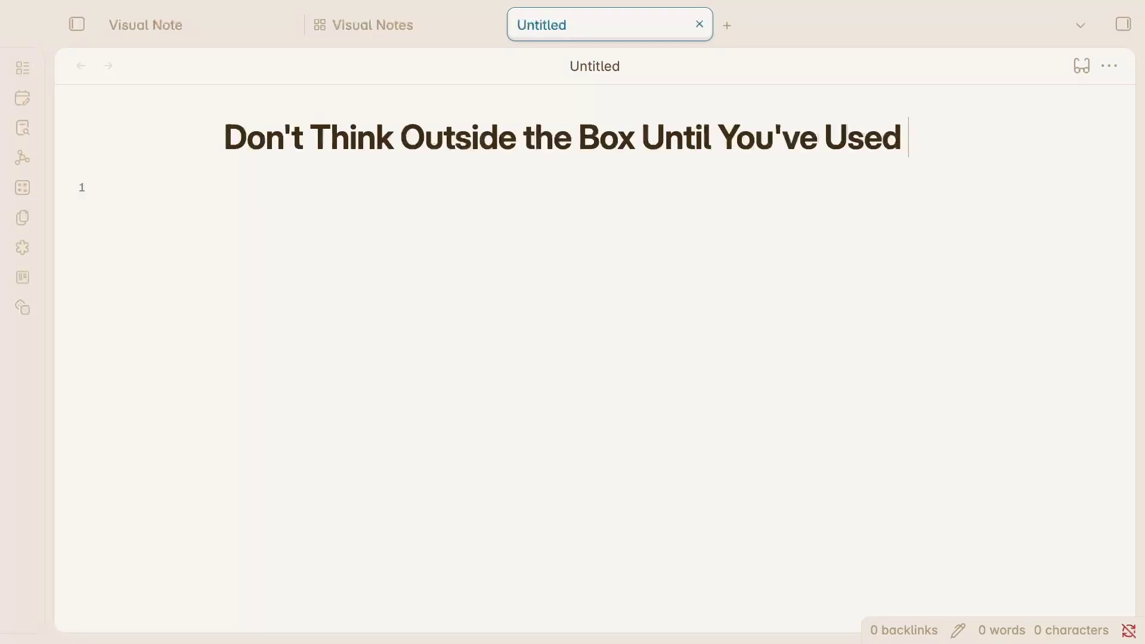
type("What's Insid")
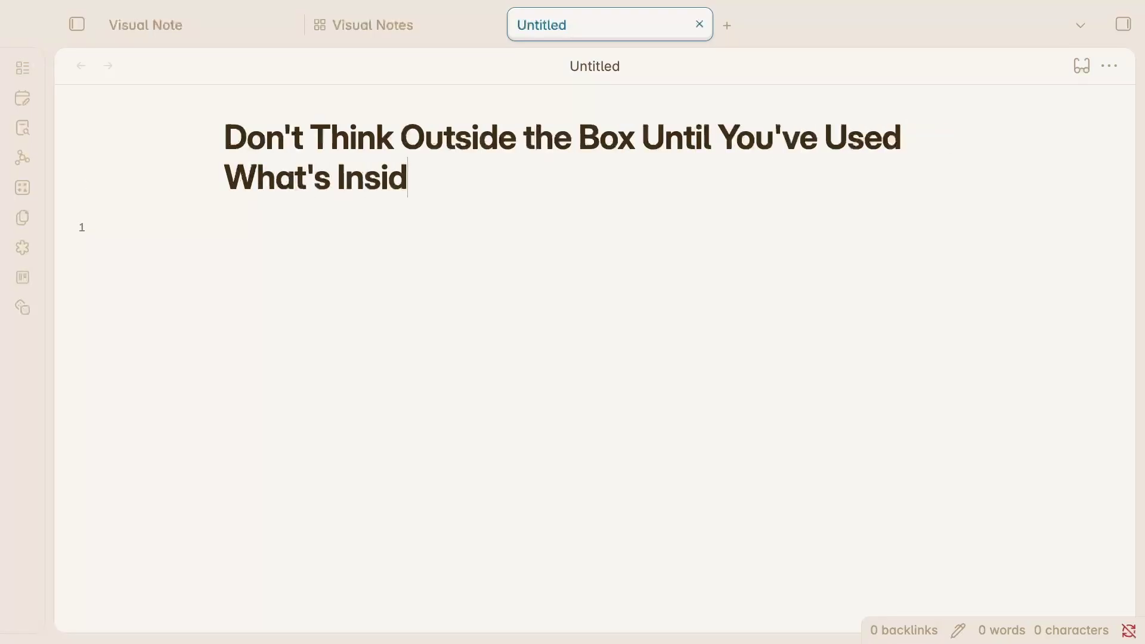
type("e It")
key("Return")
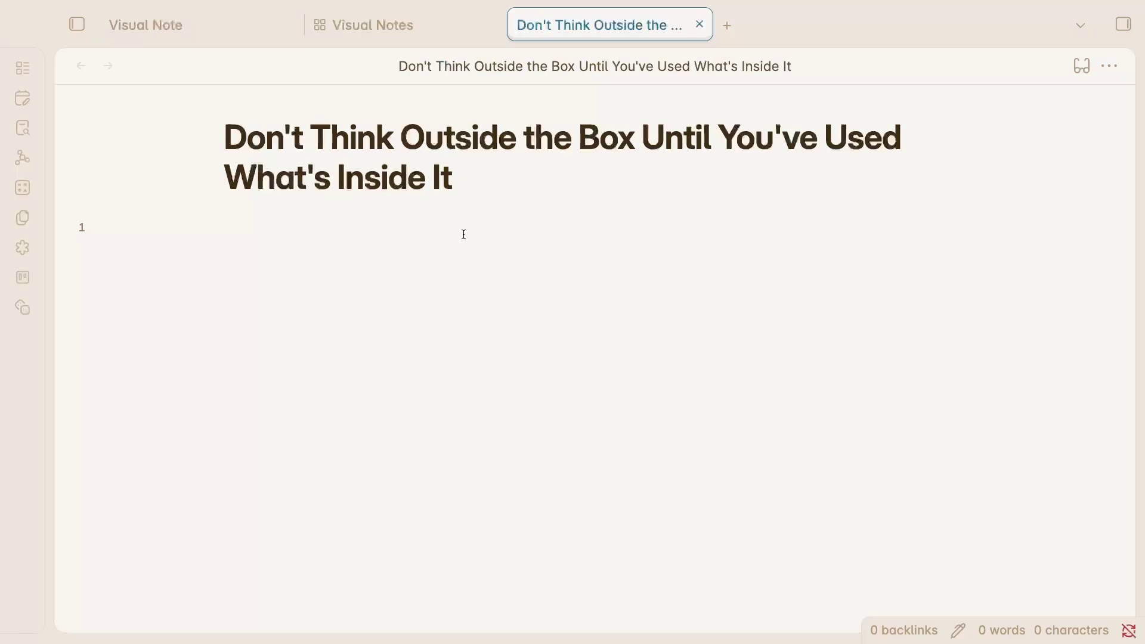
Move the Visual Note note into the _templates folder
left_click(165, 35)
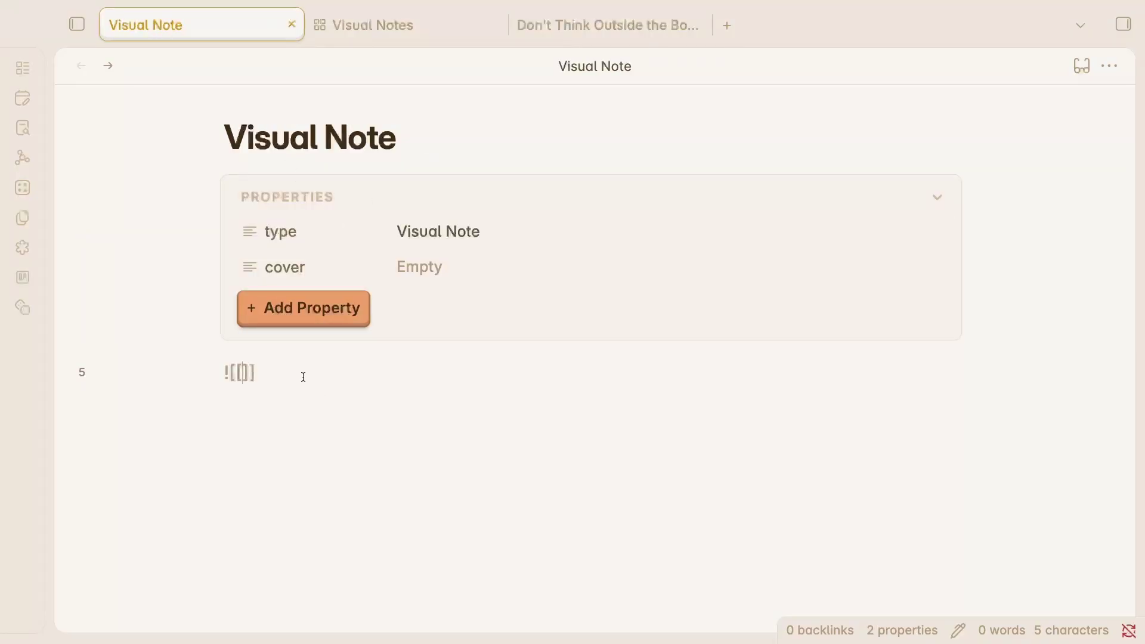
right_click(227, 13)
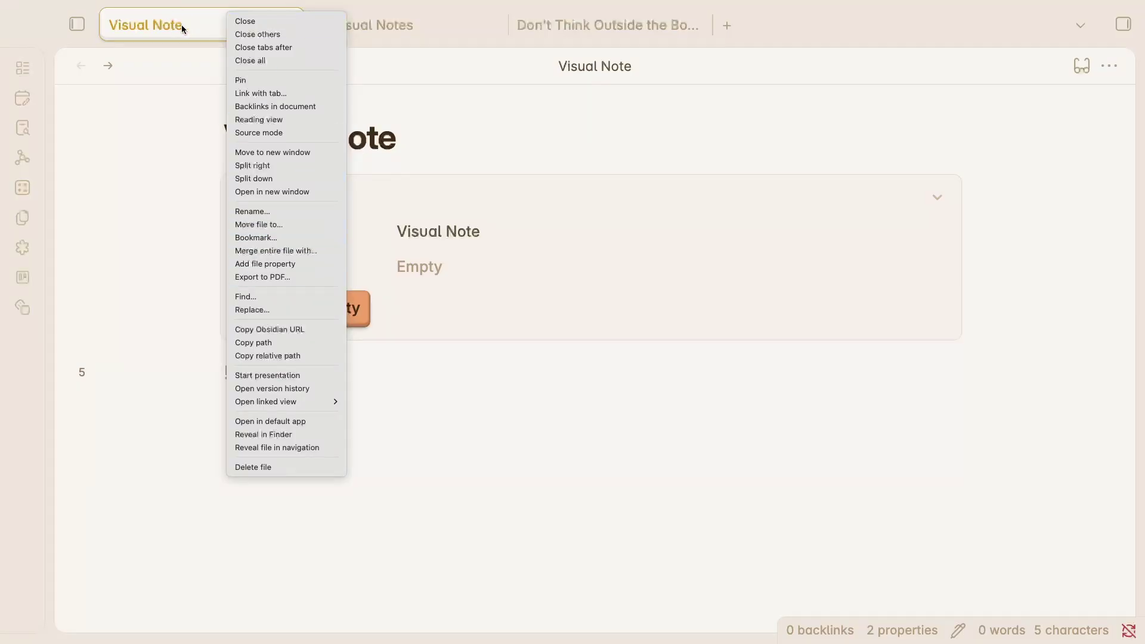
key("Escape")
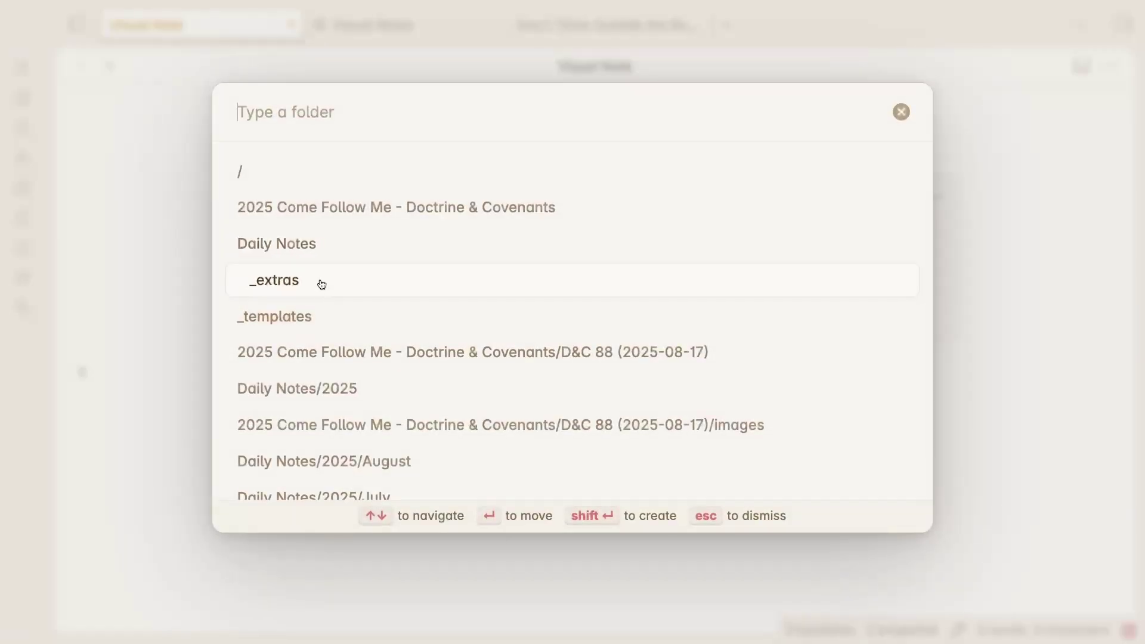
left_click(291, 306)
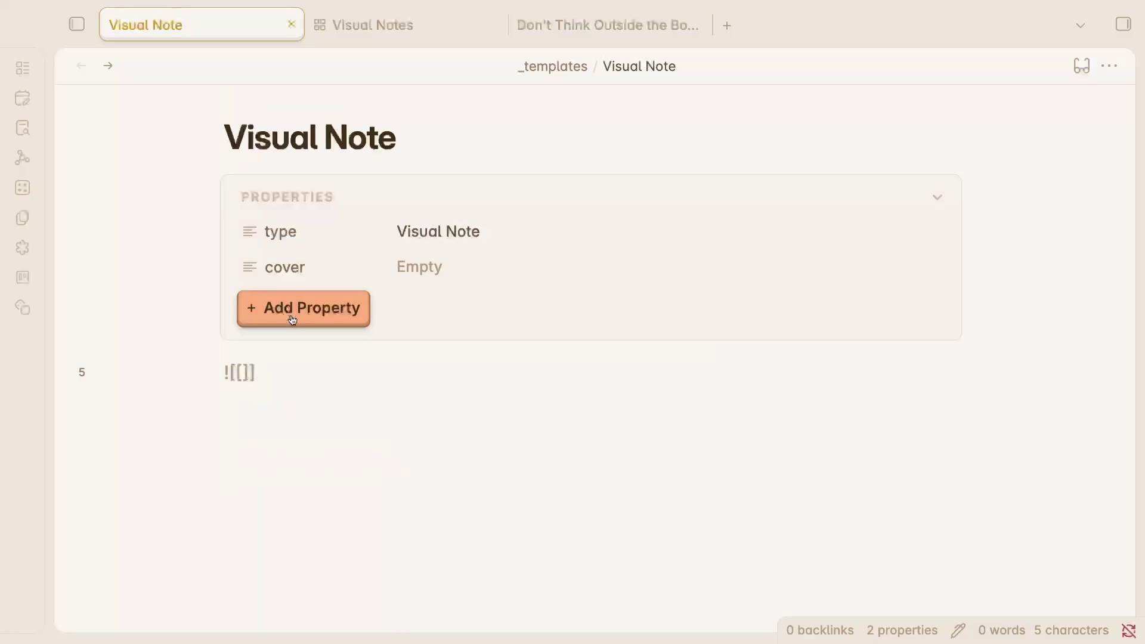
Insert the Visual Note template into the Don't Think note and set its cover to the matching jpg
left_click(555, 27)
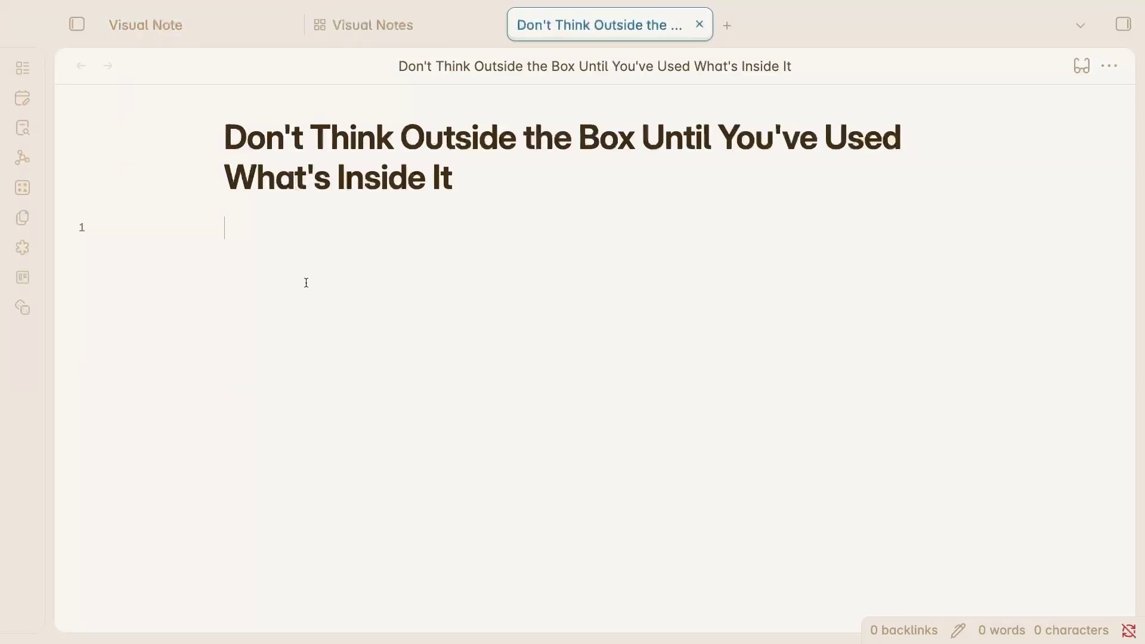
key("alt+t")
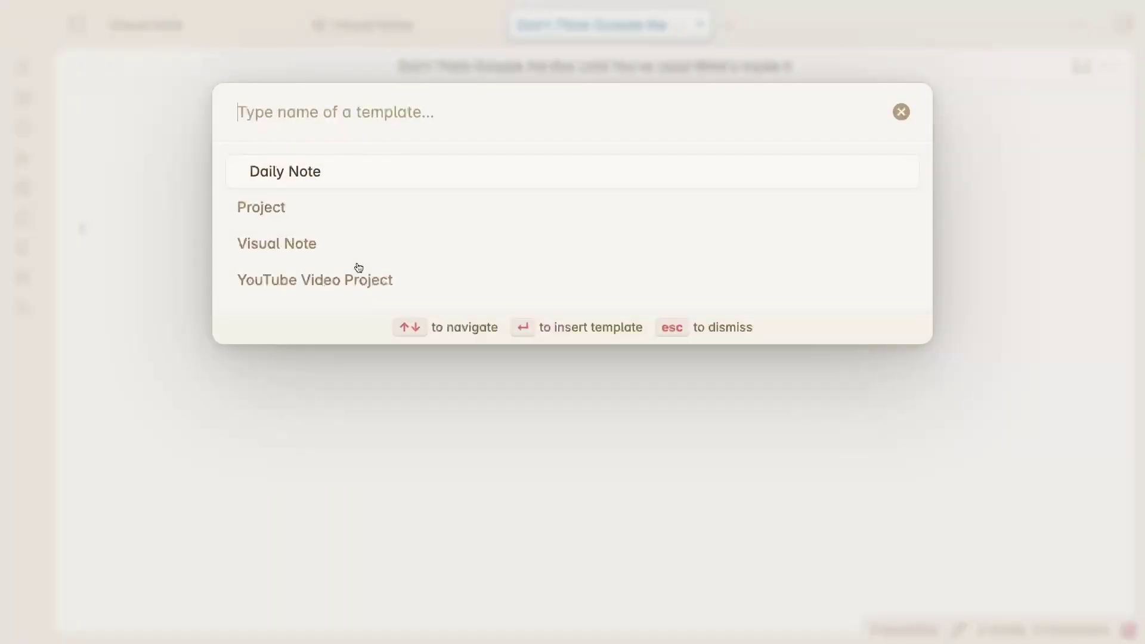
left_click(291, 243)
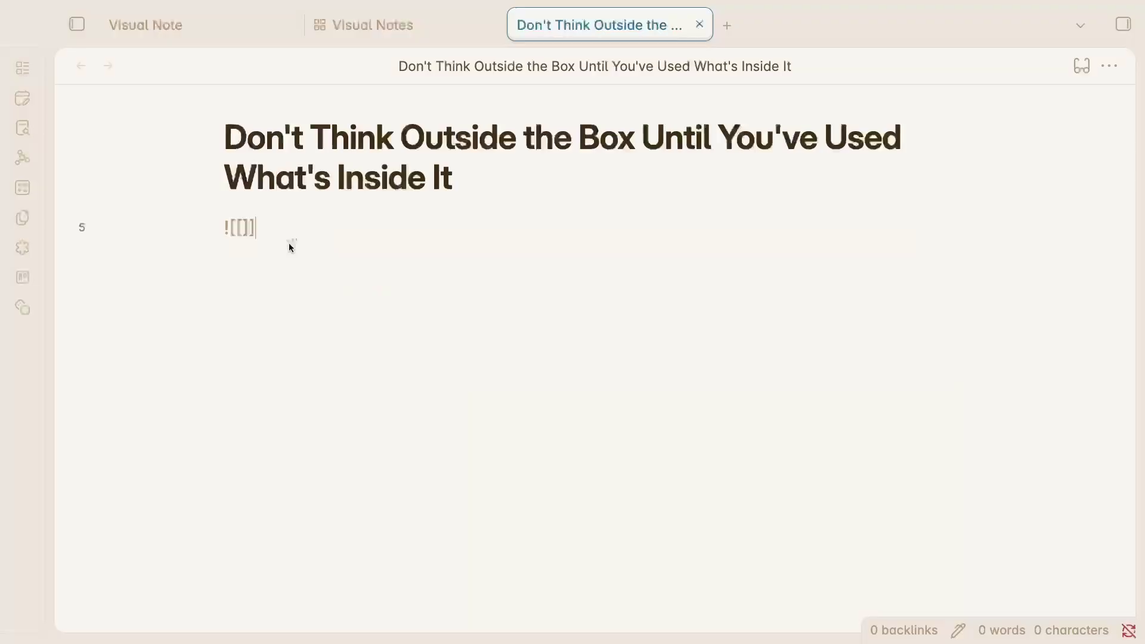
type("[[")
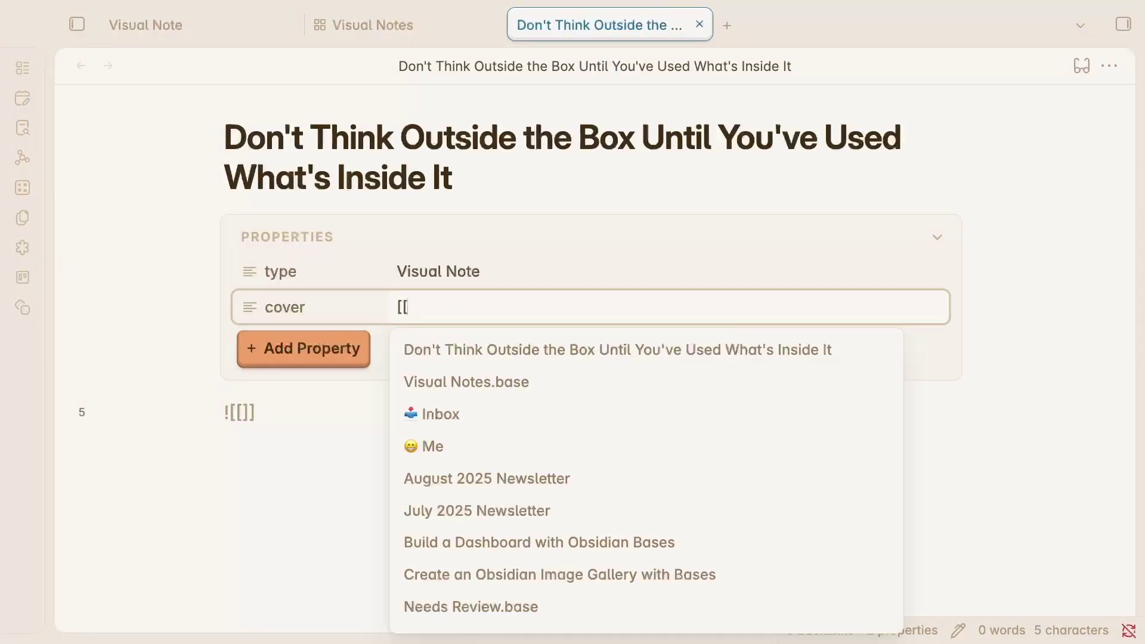
type("Don't")
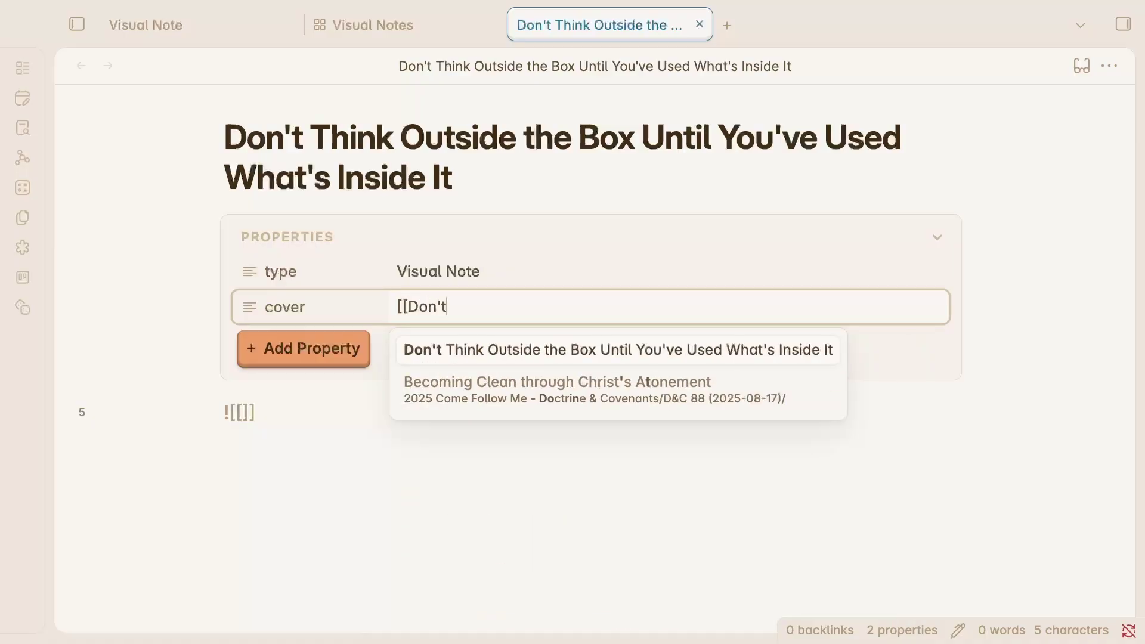
key("BackSpace")
key("BackSpace")
key("Down")
key("Return")
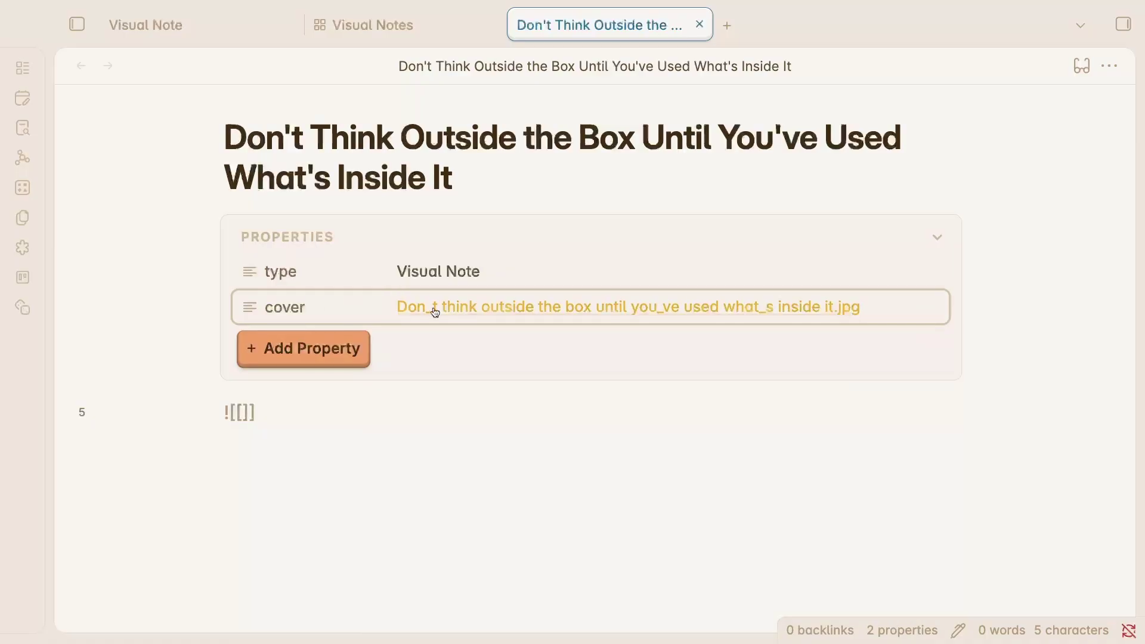
Embed the matching Don't Think jpg image in the body, then view the Visual Notes base
left_click(247, 415)
type("Don")
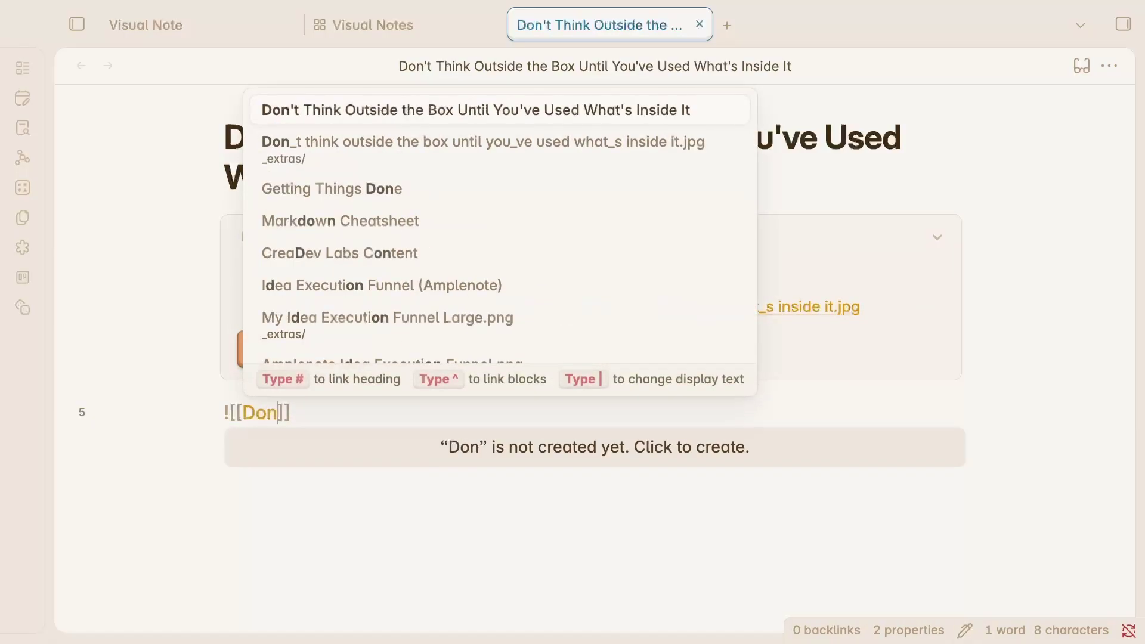
left_click(401, 161)
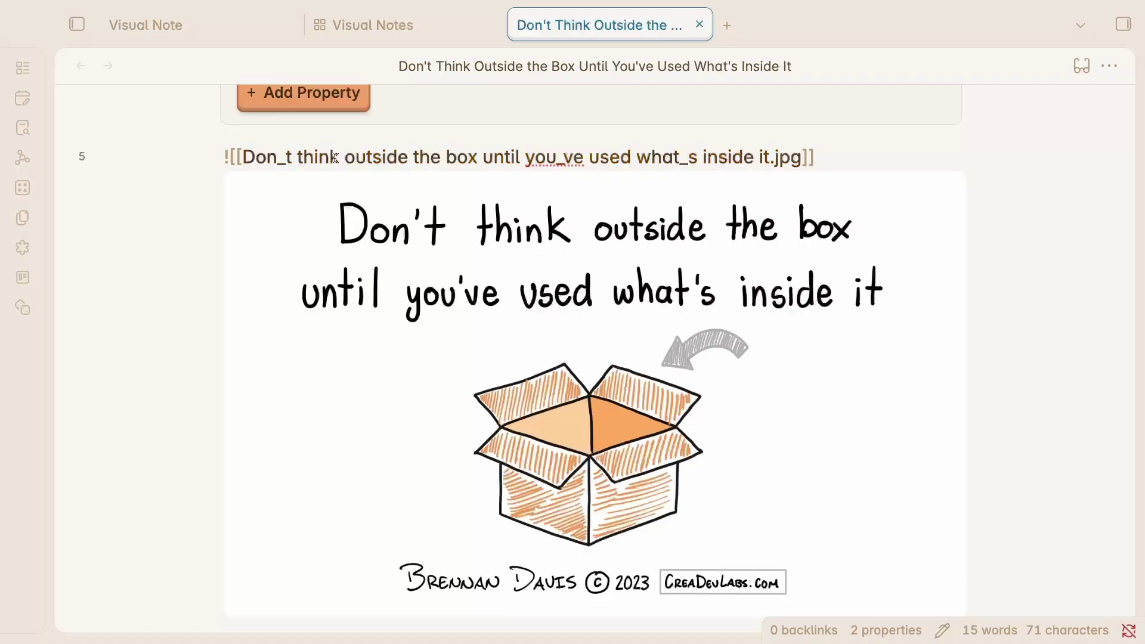
key("Return")
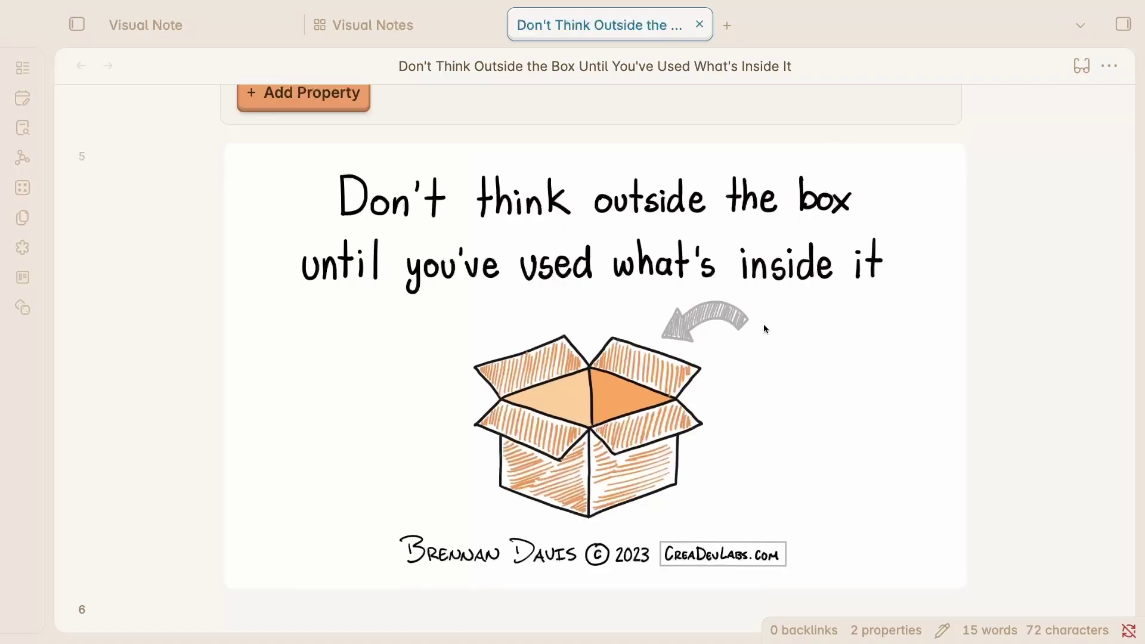
scroll(762, 322, "up", 4)
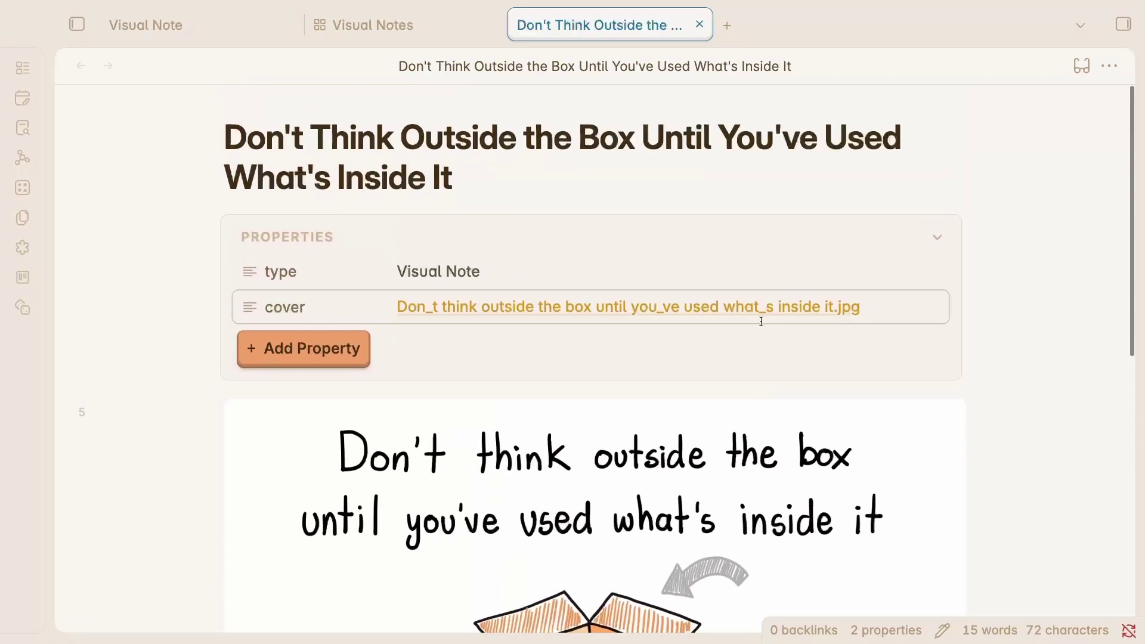
left_click(368, 25)
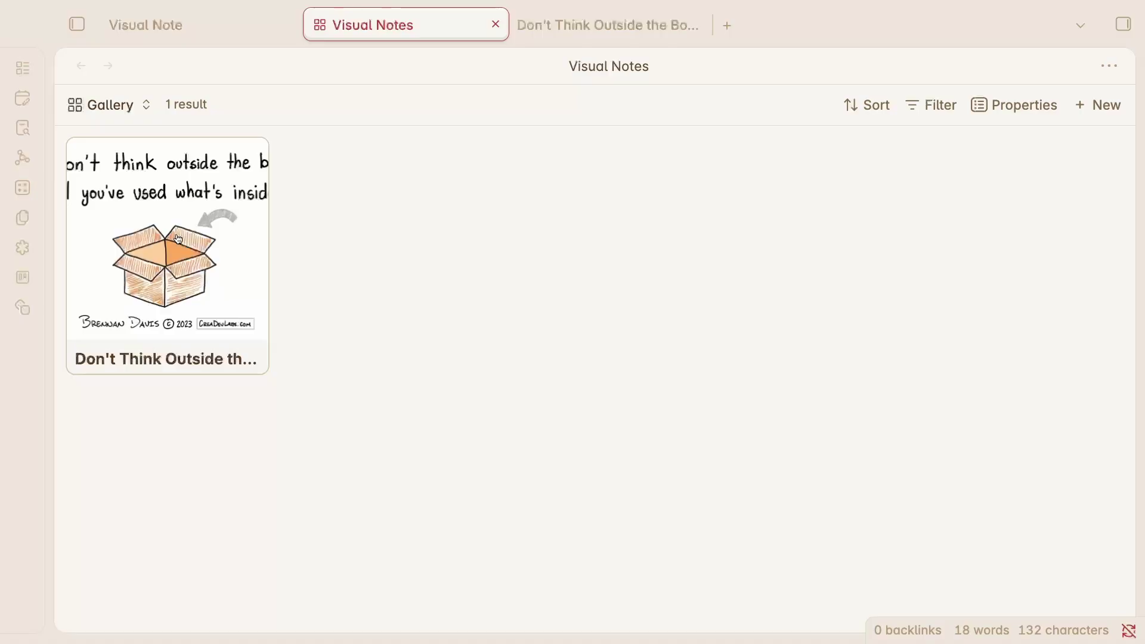
Create a note titled 'Dual Coding Theory' using the Visual Note template
left_click(727, 25)
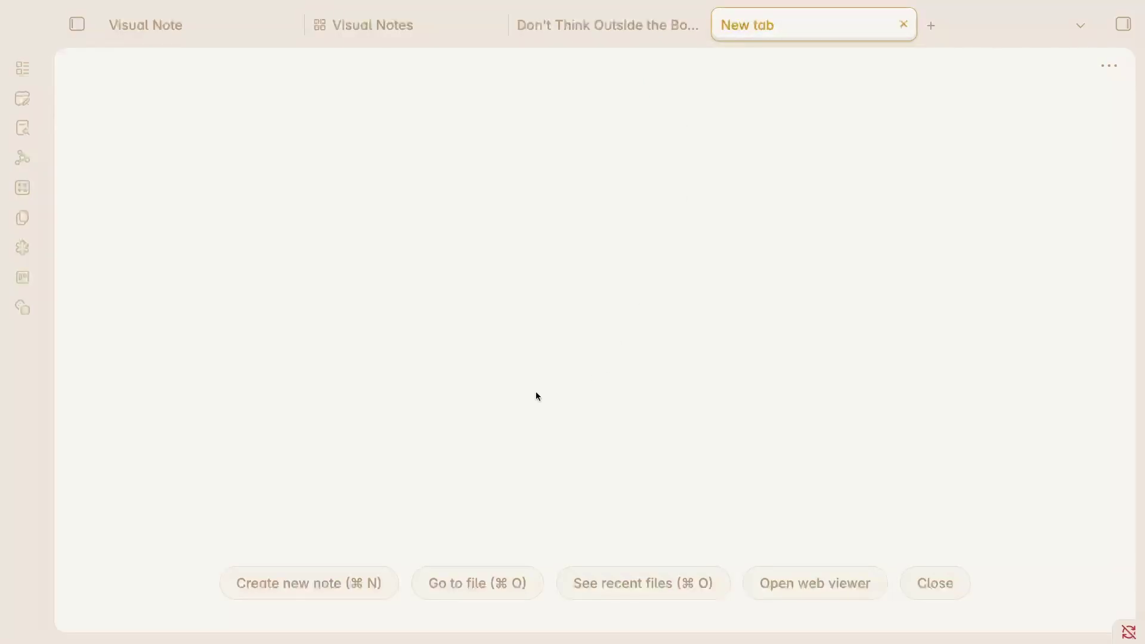
left_click(299, 590)
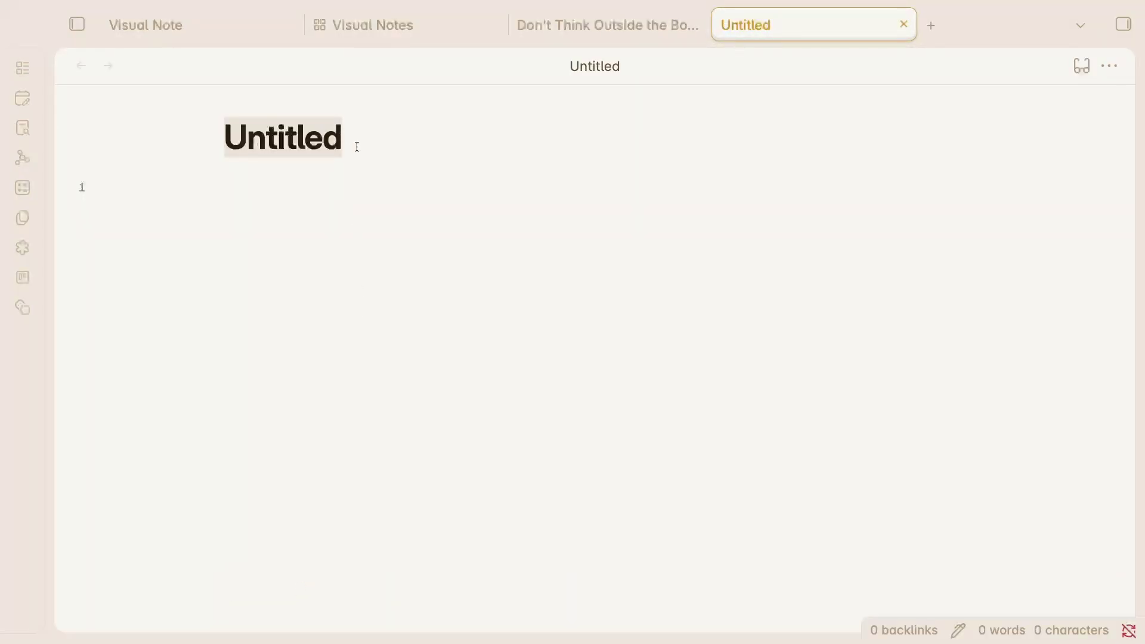
key("BackSpace")
type("Dual ")
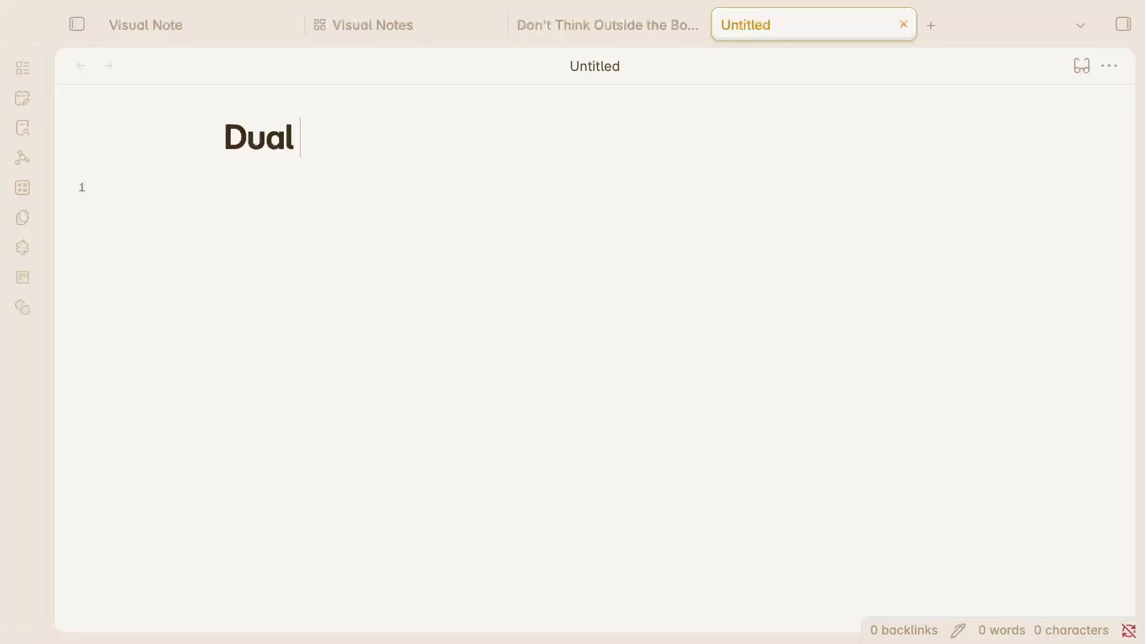
type("Coding Theory")
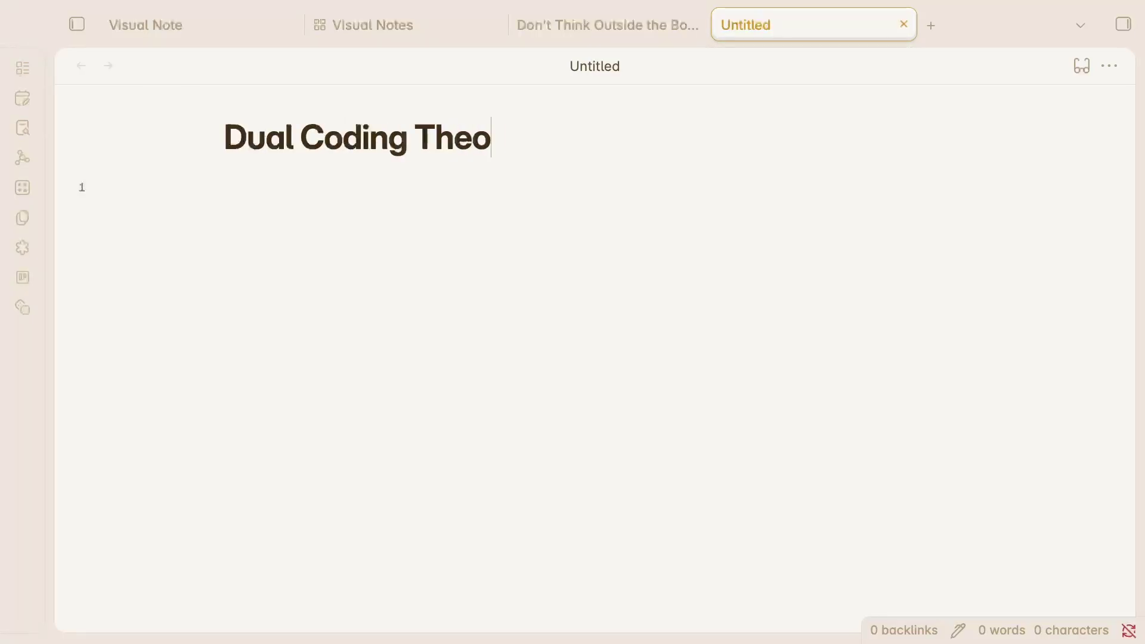
key("alt+t")
key("Down")
key("Down")
key("Return")
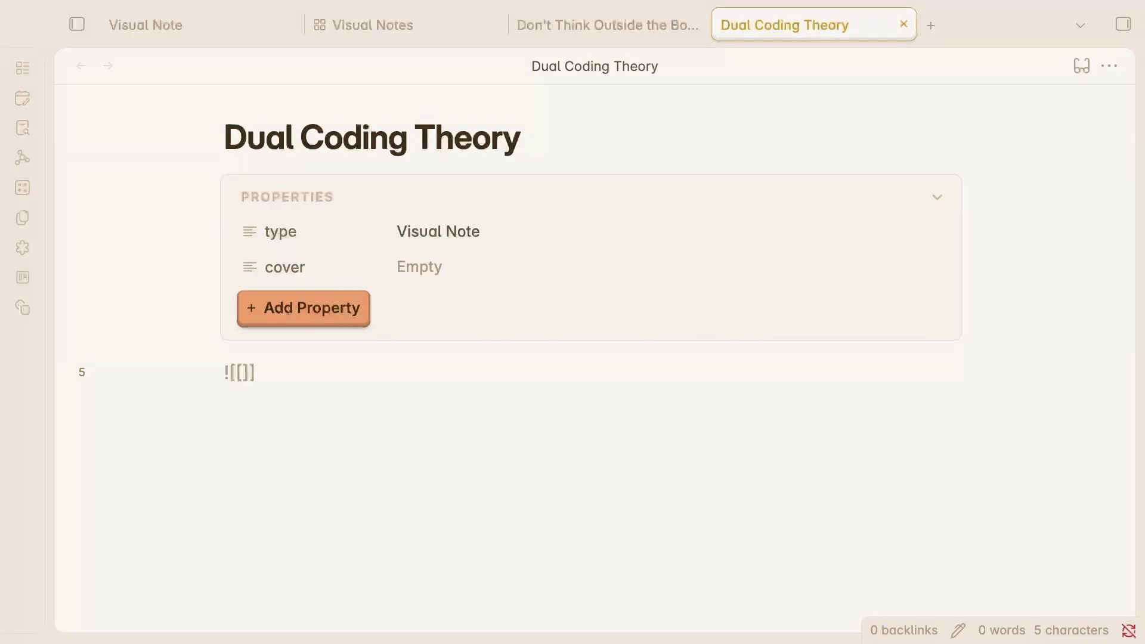
Set the cover and body embed to Dual Coding Theory.jpg, then return to the base
left_click(420, 266)
type("[[dual")
key("Down")
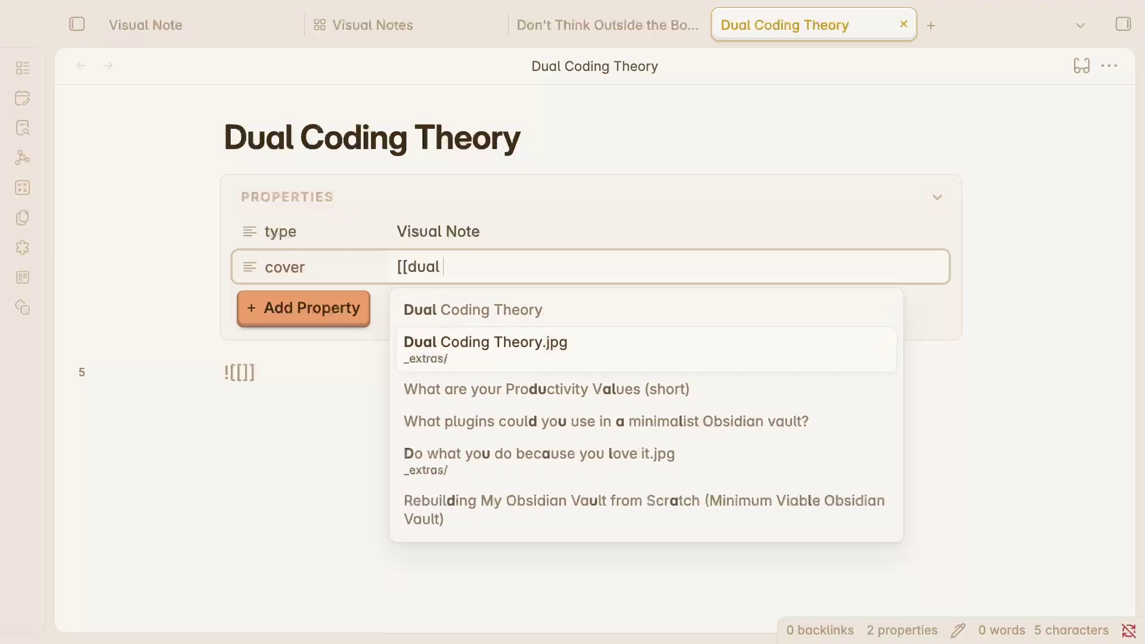
left_click(507, 349)
left_click(241, 372)
type("Dual")
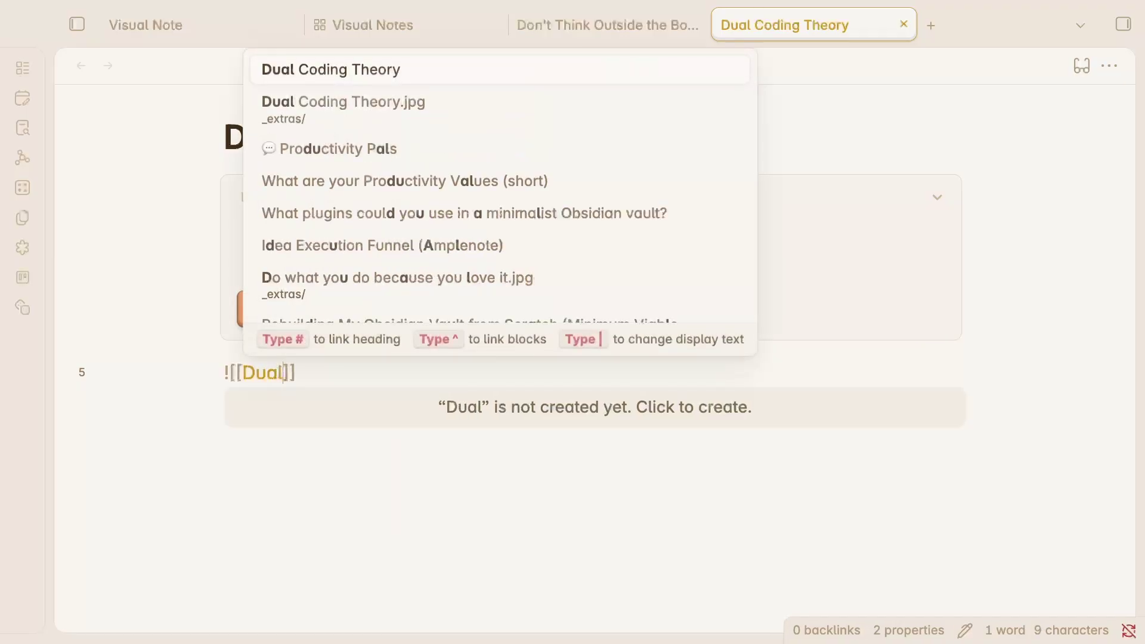
key("Down")
key("Return")
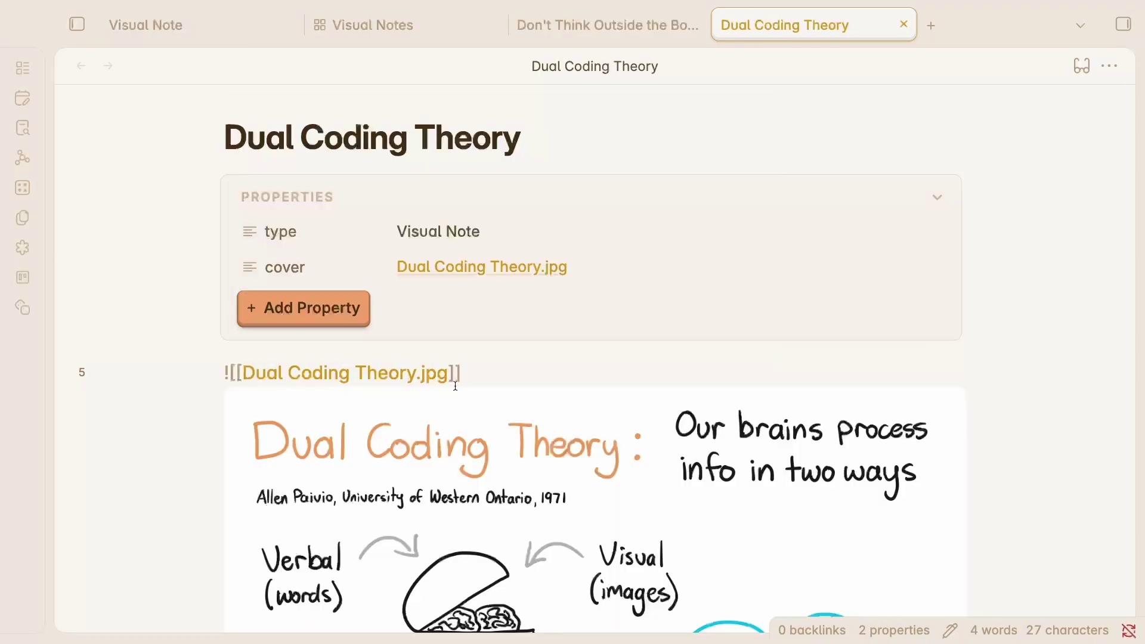
key("Return")
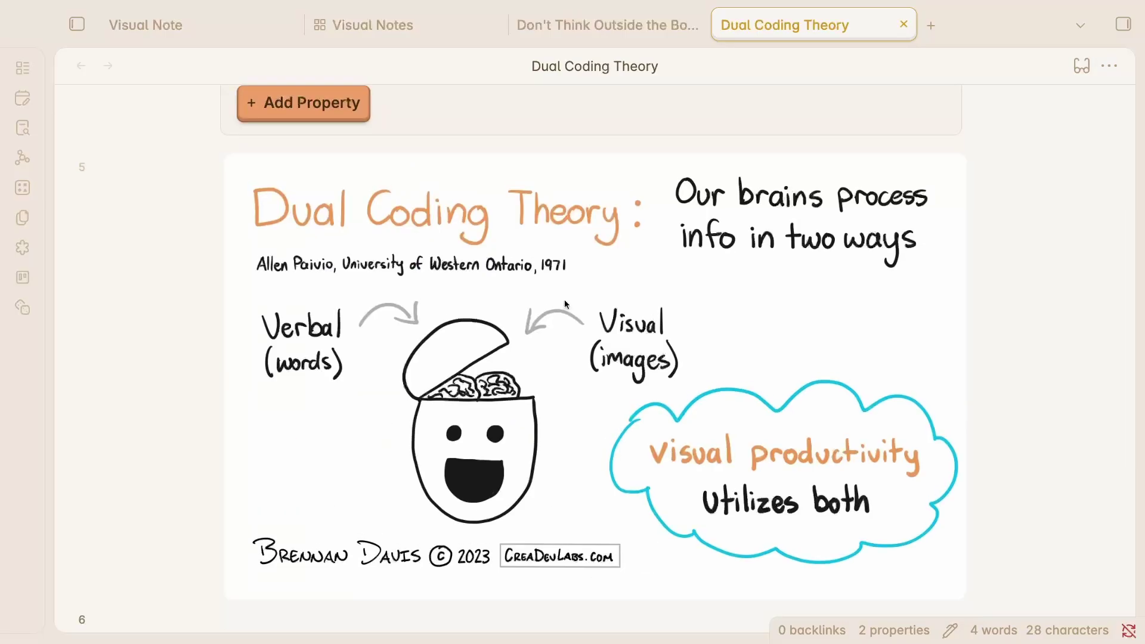
scroll(540, 310, "down", 1)
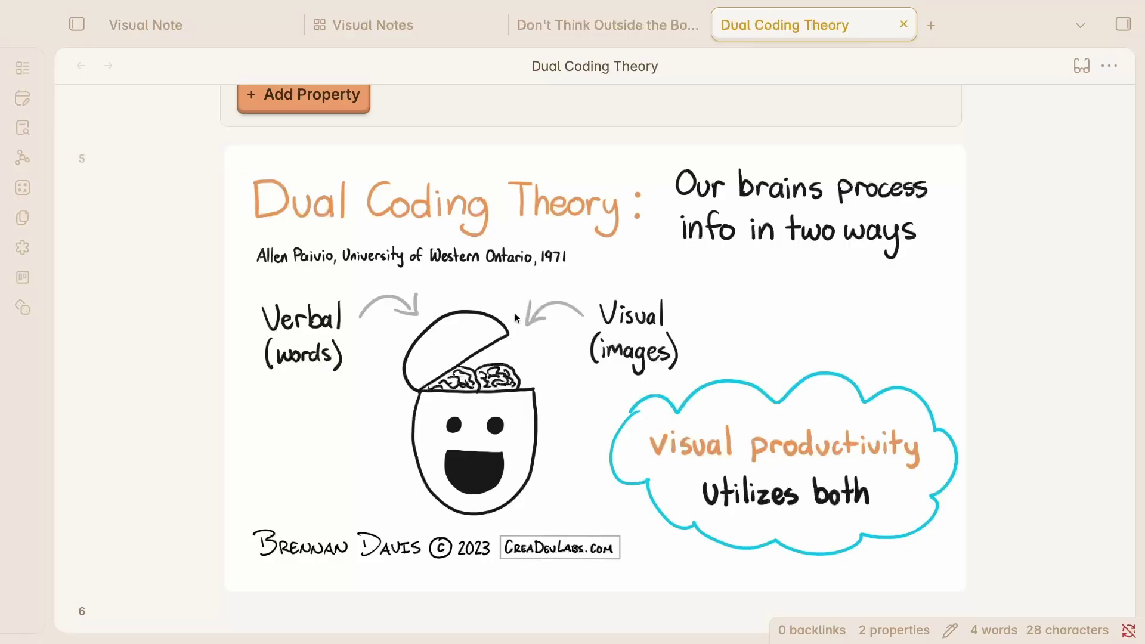
key("ctrl+shift+Tab")
key("ctrl+shift+Tab")
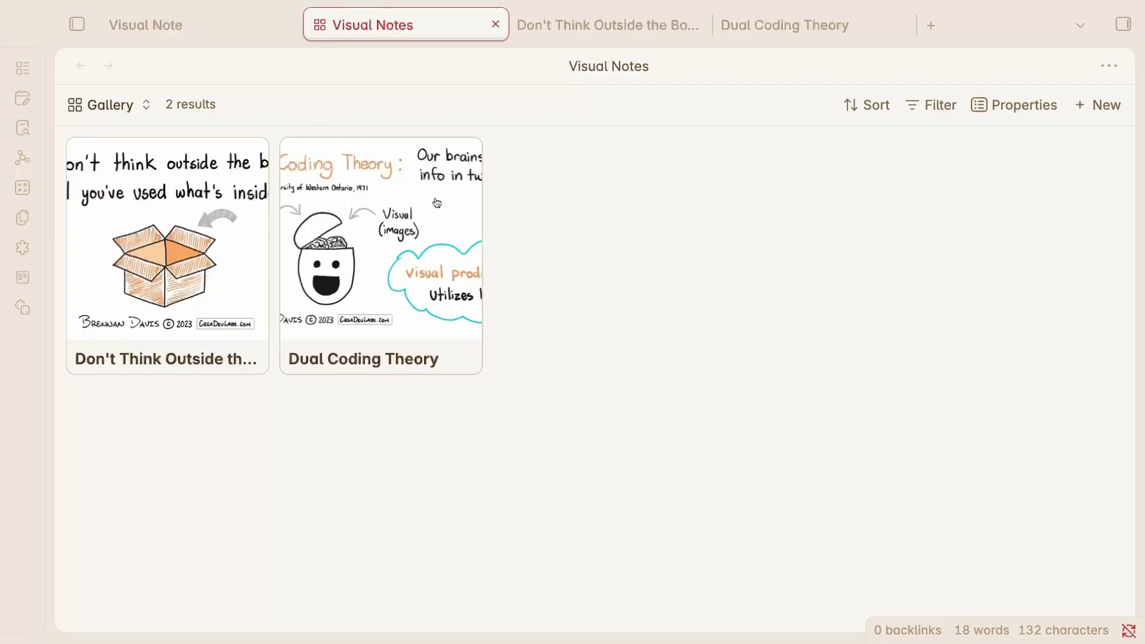
Set the Gallery view's image fit to Contain and image aspect ratio to 0.65
left_click(111, 106)
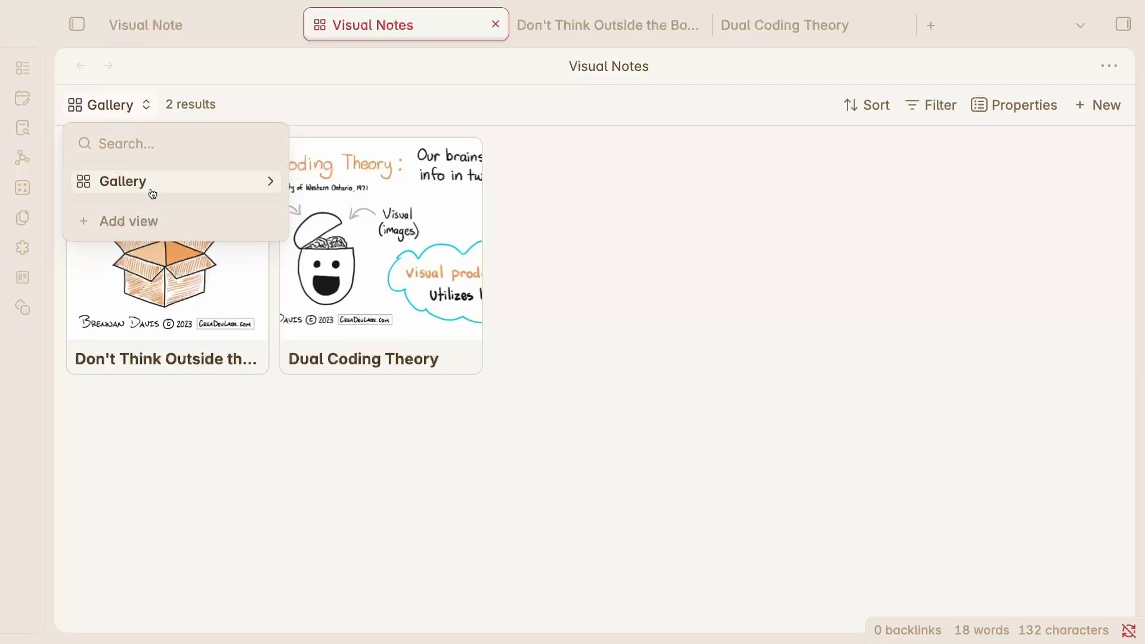
left_click(269, 183)
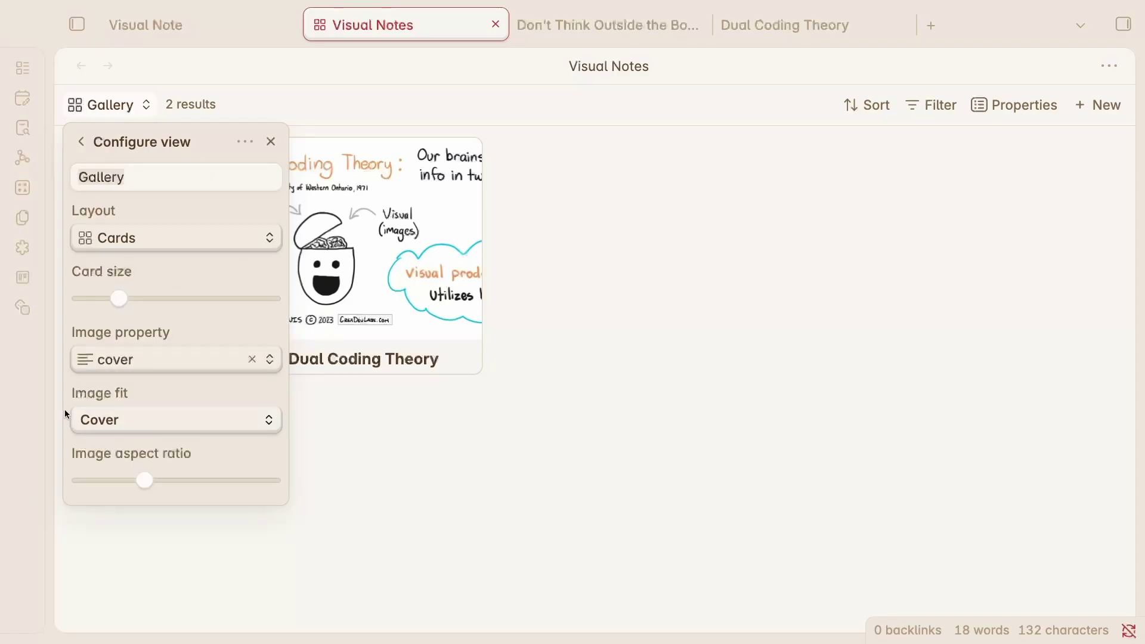
left_click(153, 424)
left_click(140, 446)
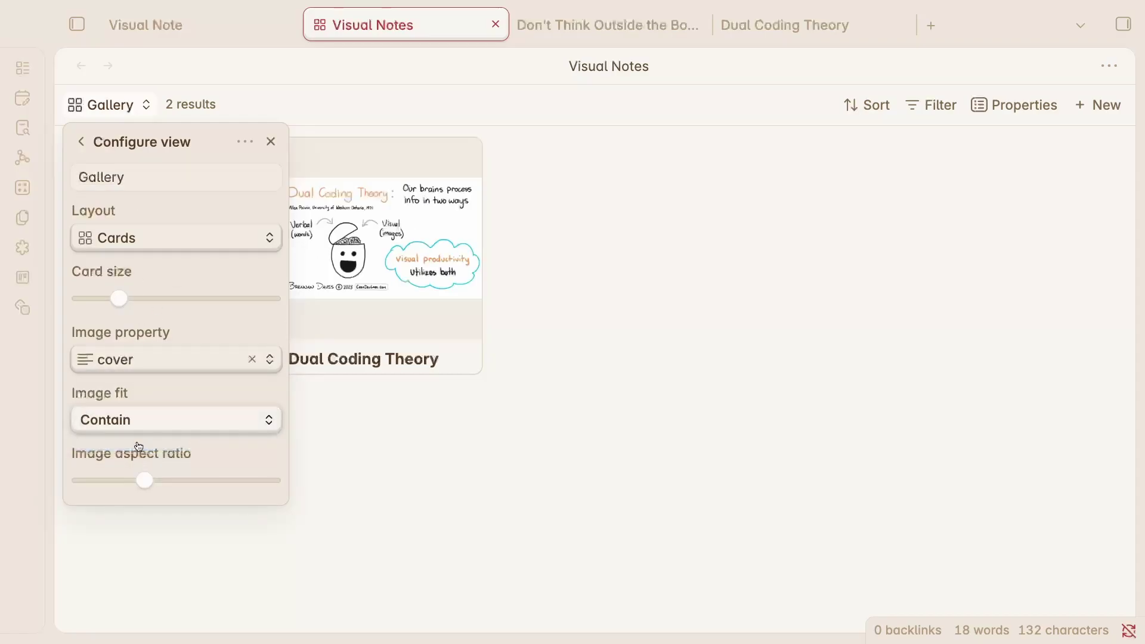
left_click(414, 322)
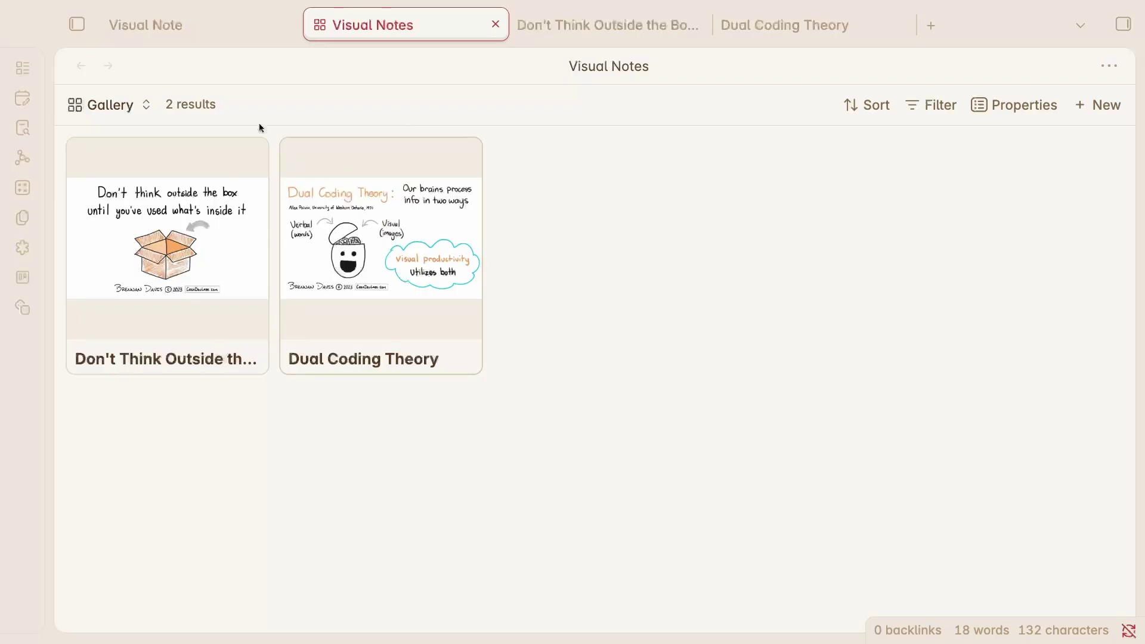
left_click(146, 110)
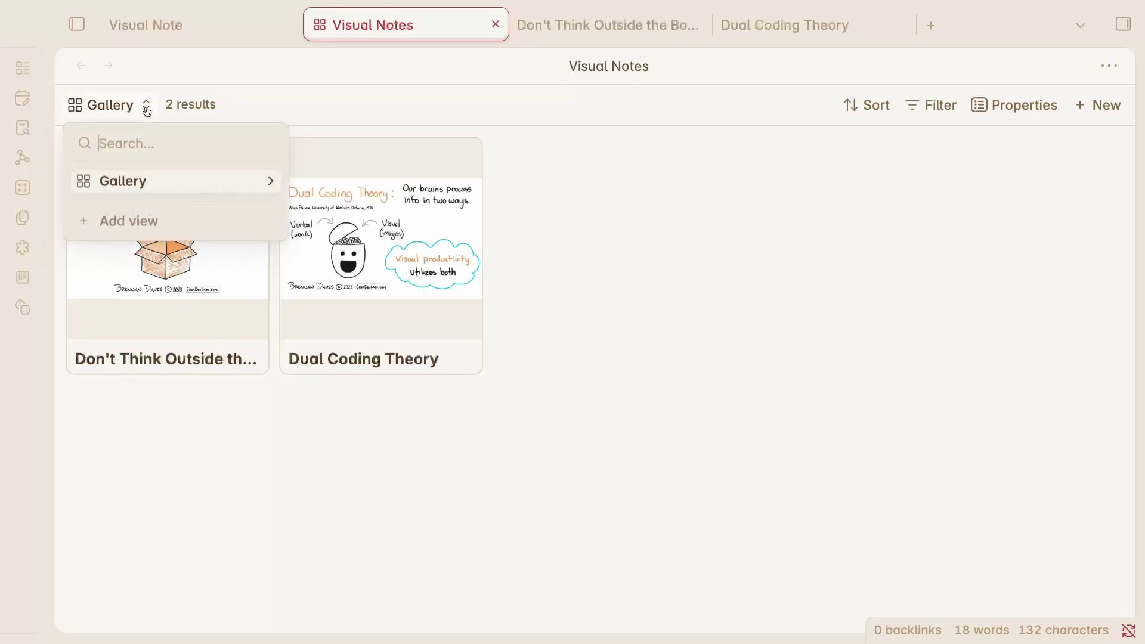
left_click(270, 183)
left_click_drag(145, 481, 111, 483)
key("Escape")
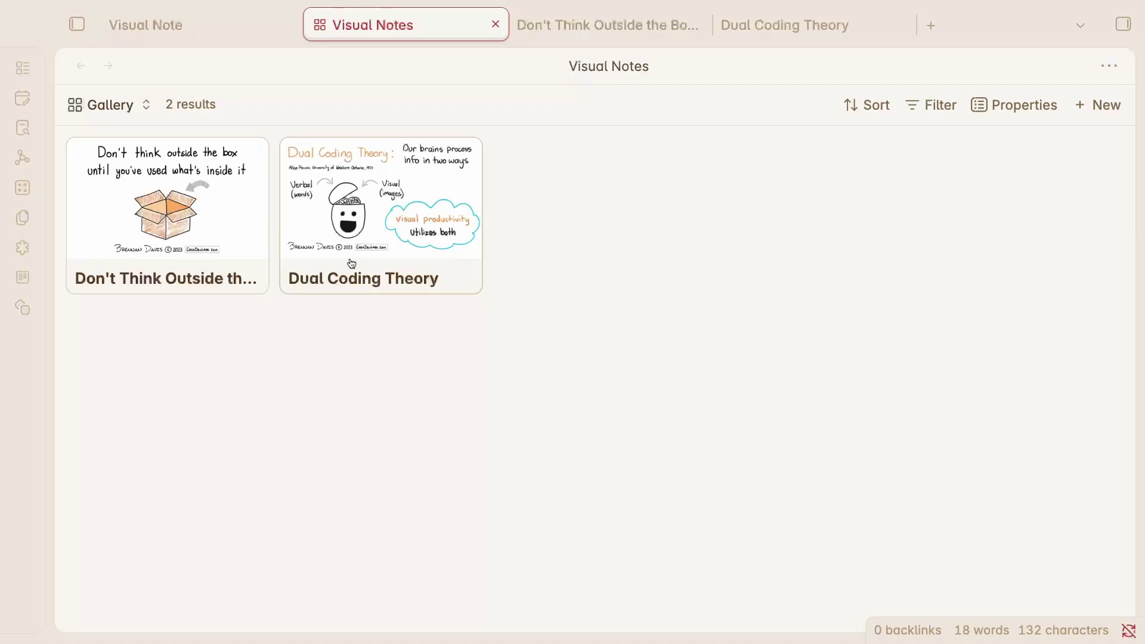
left_click(142, 111)
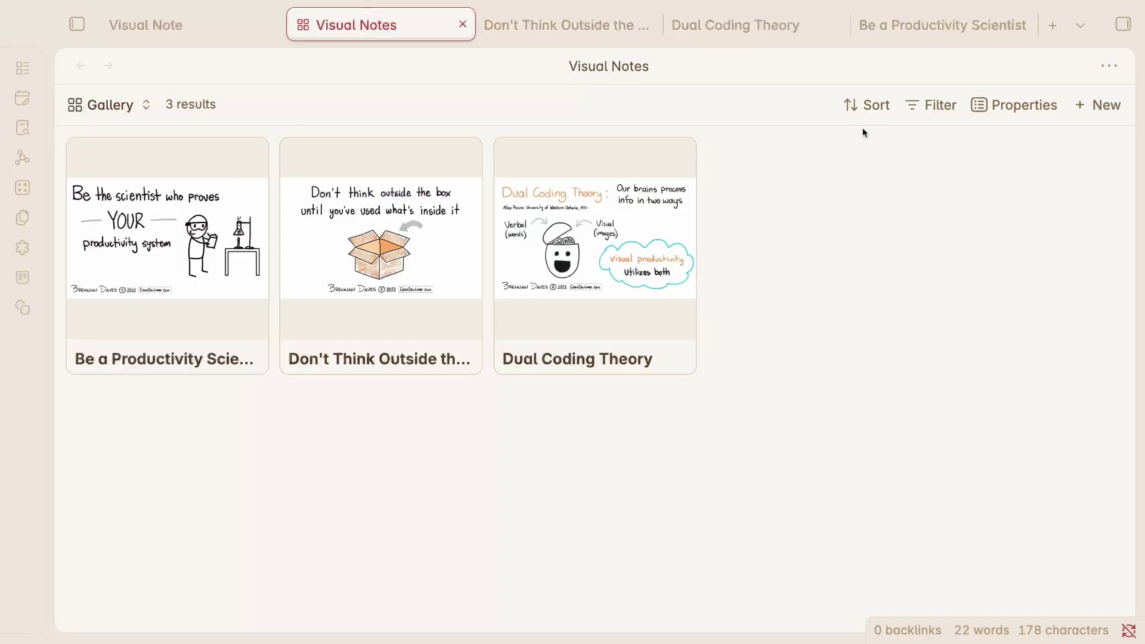
Review the base's filter rules and properties, then create a new Untitled note from the base
left_click(936, 106)
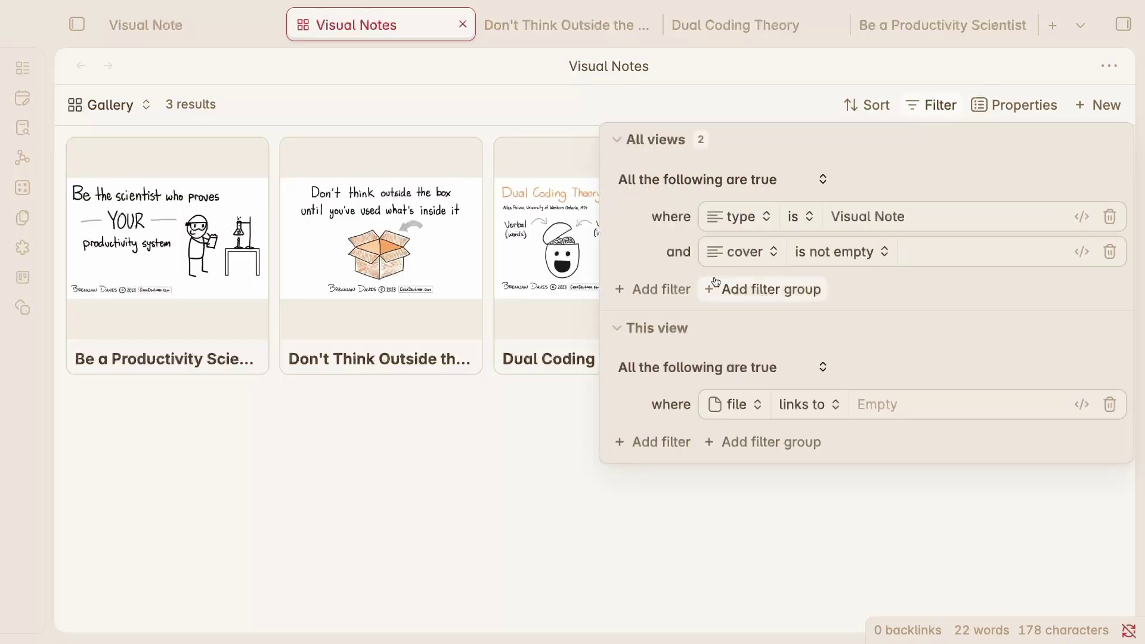
left_click(990, 108)
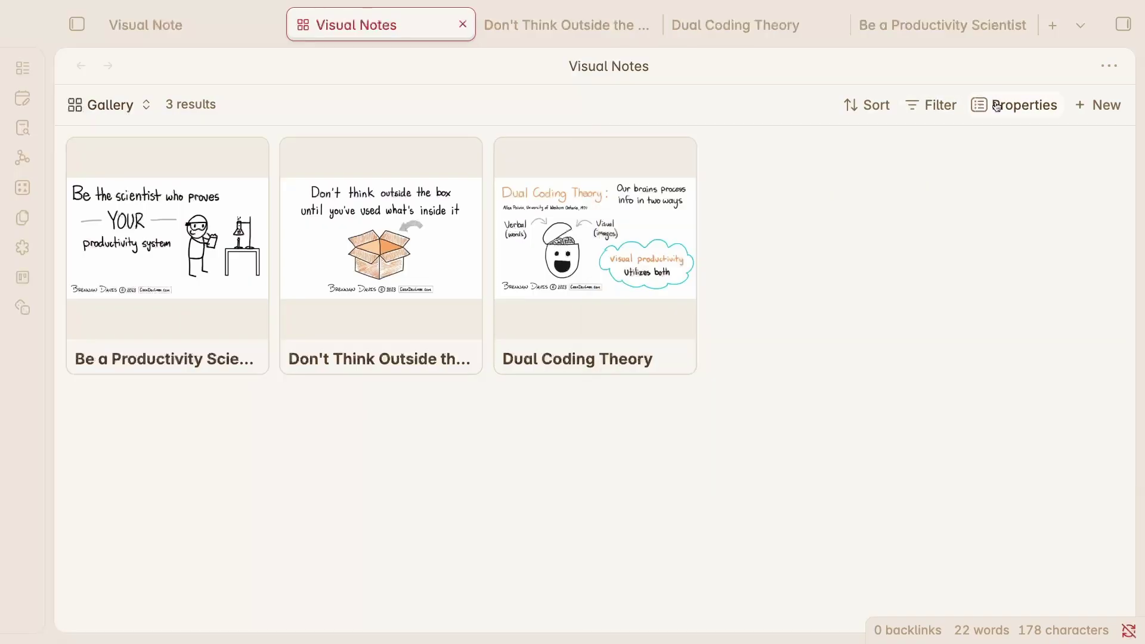
left_click(990, 108)
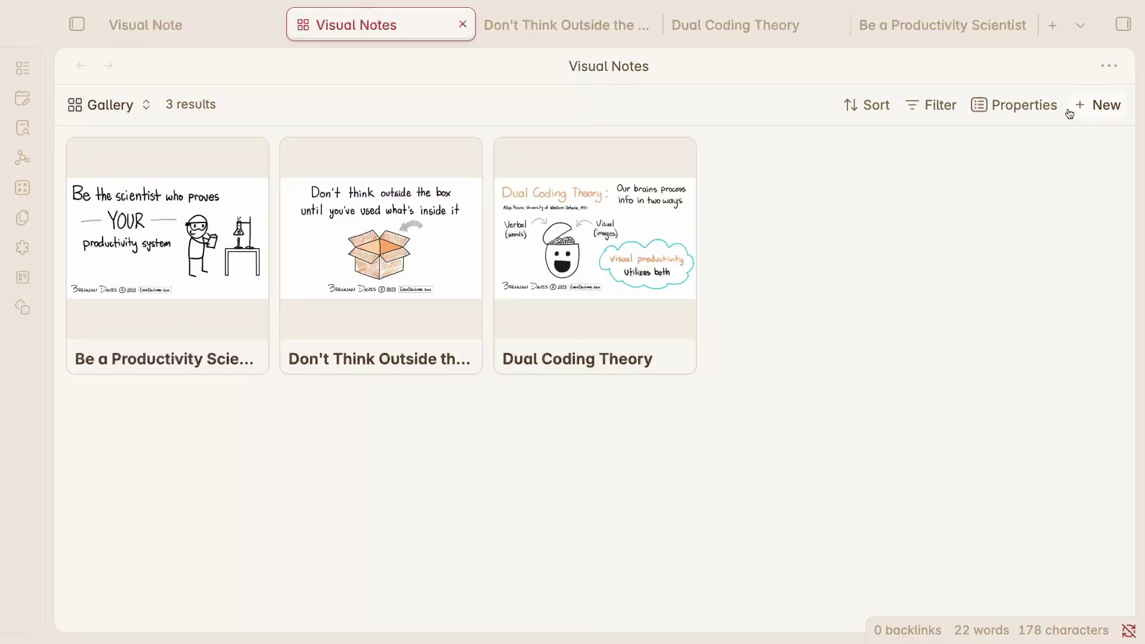
left_click(1098, 115)
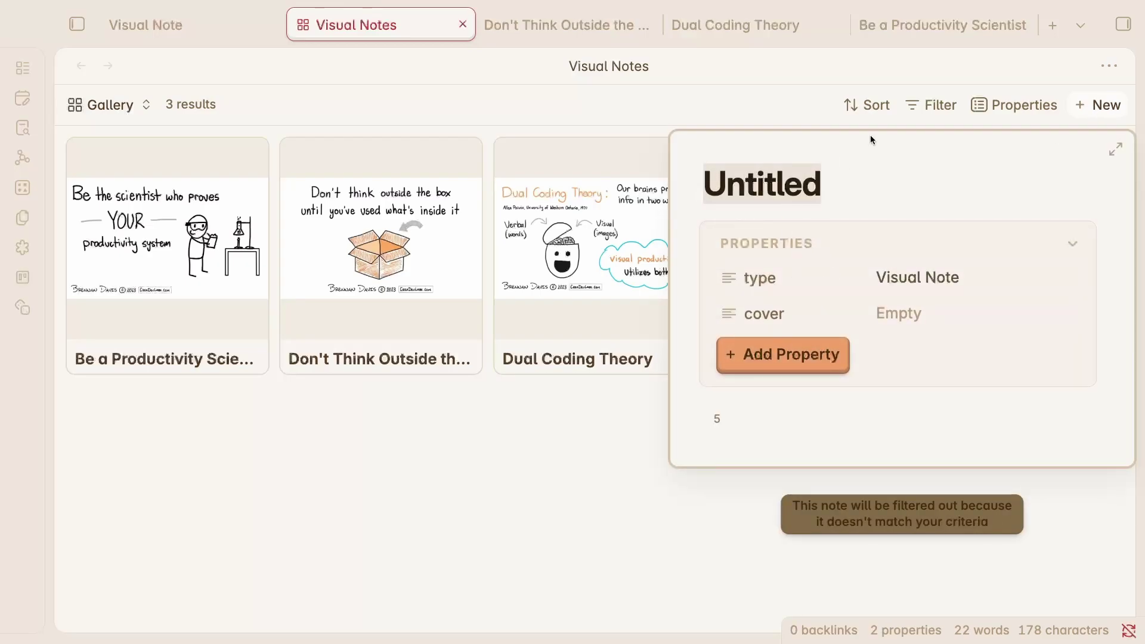
Create a new note from the base and title it 'Amplenote Idea Funnel'
left_click(939, 107)
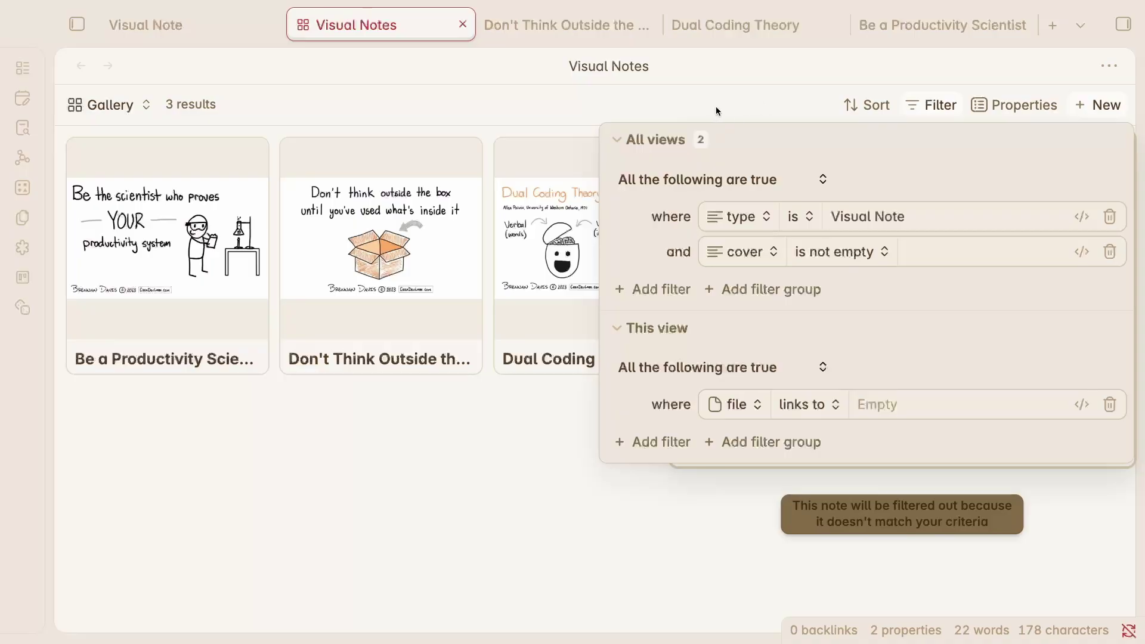
left_click(938, 108)
left_click(1097, 105)
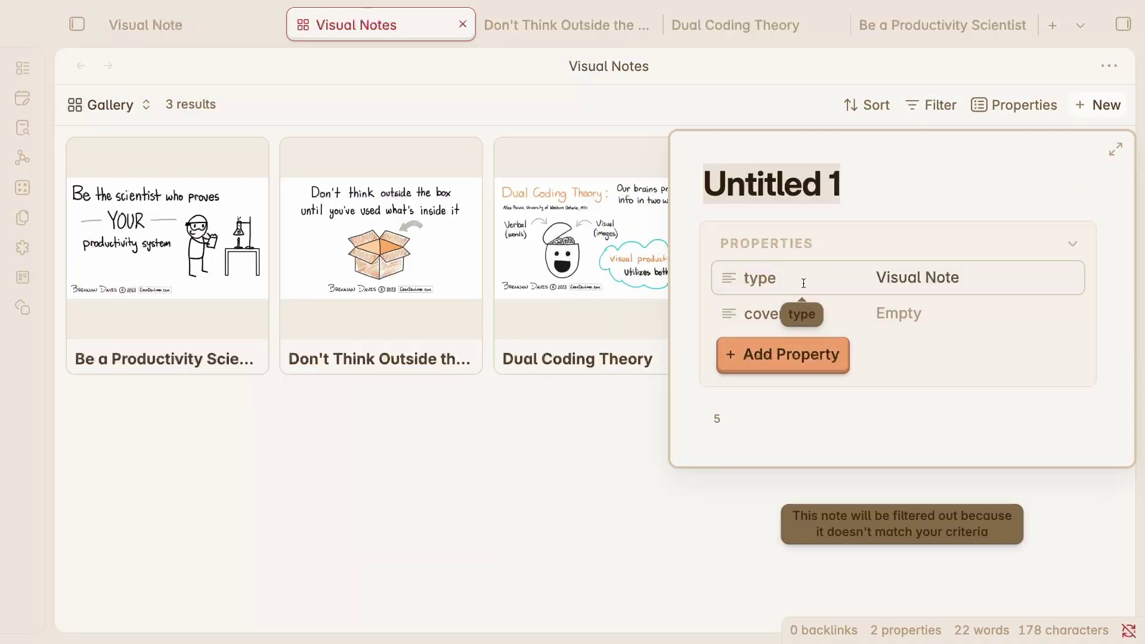
left_click(740, 433)
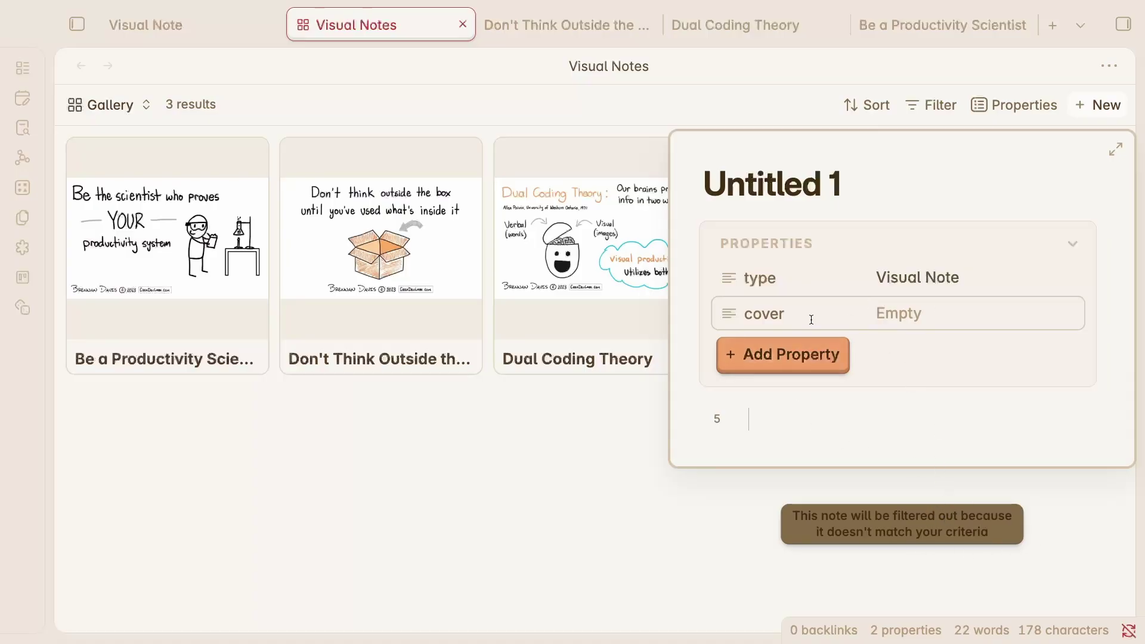
triple_click(856, 183)
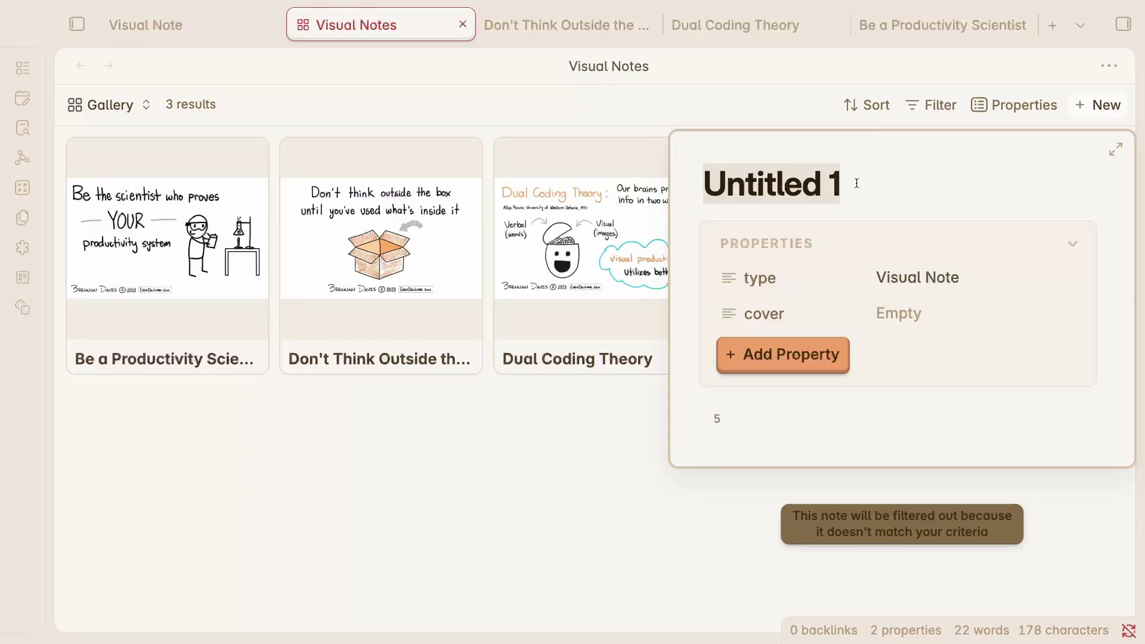
type("A")
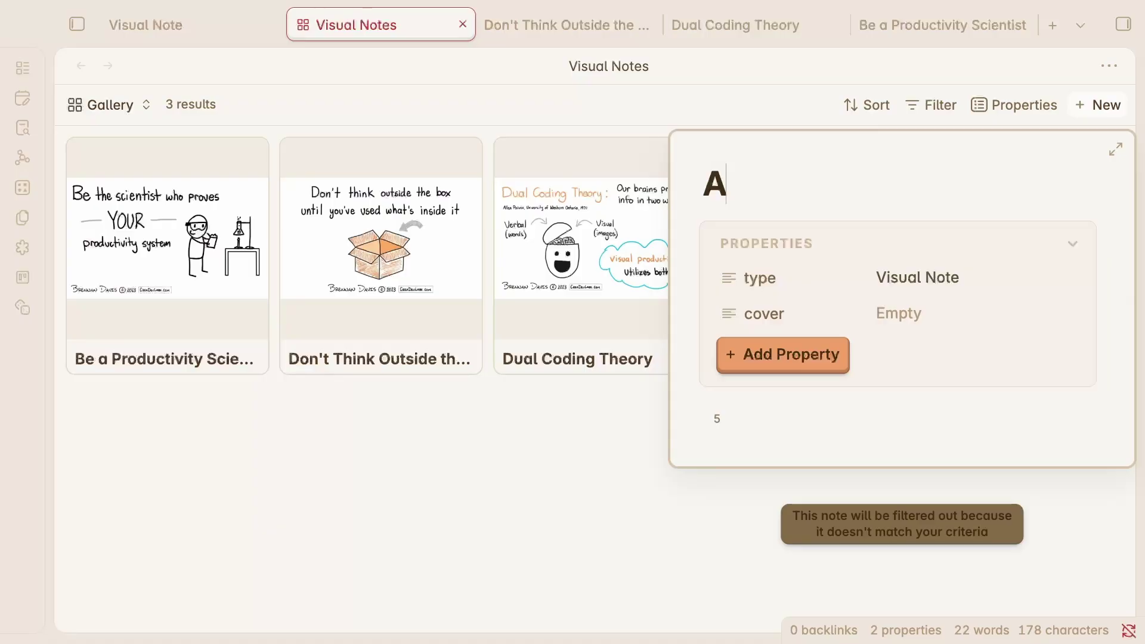
type("mplenote Idea Funnel")
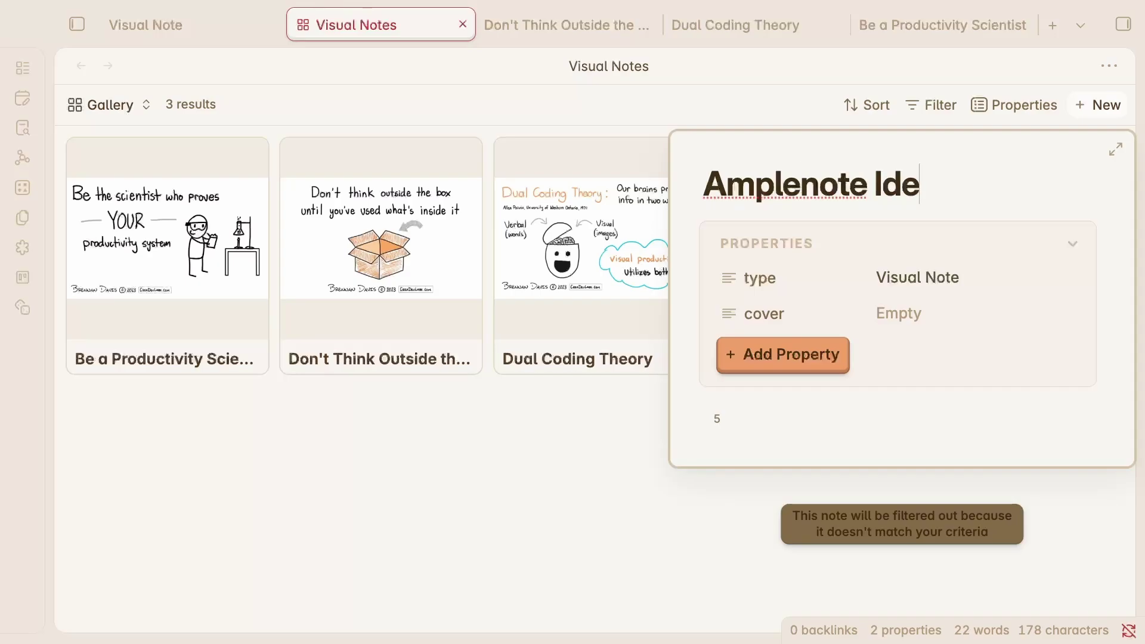
Set the cover to Amplenote Idea Execution Funnel.png, paste the funnel image into the body, and close the peek
left_click(908, 312)
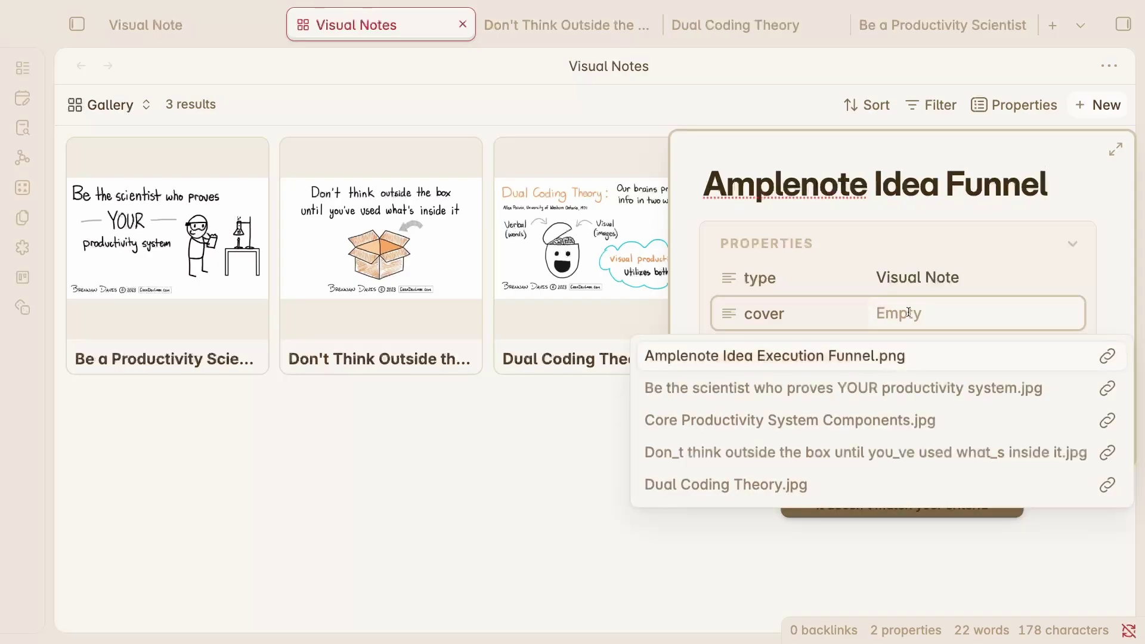
type("[[ample")
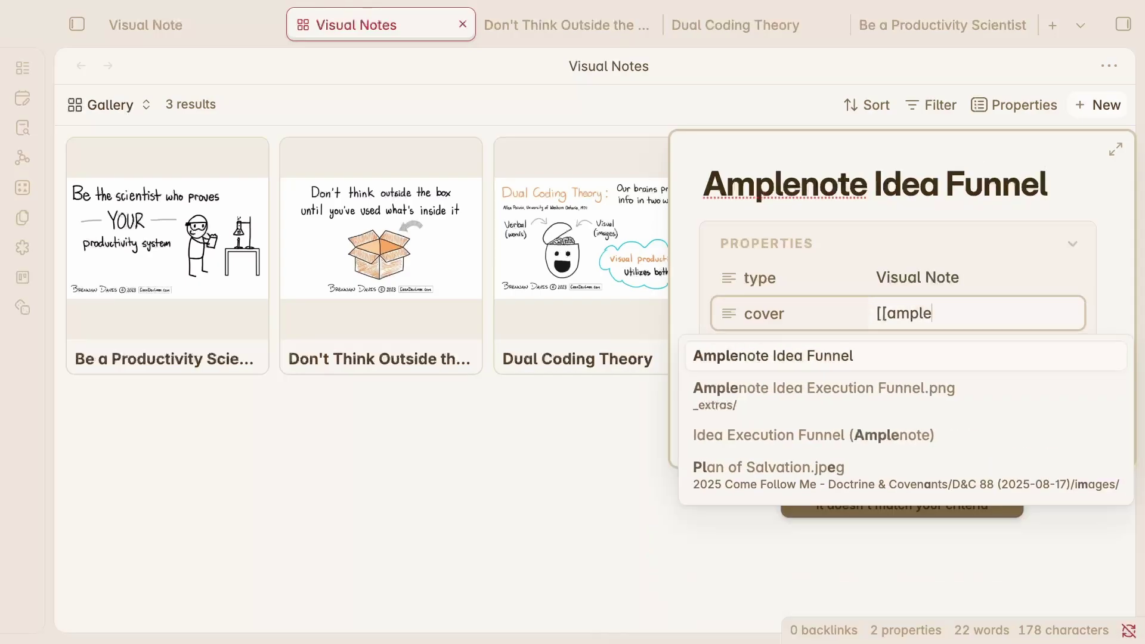
left_click(880, 391)
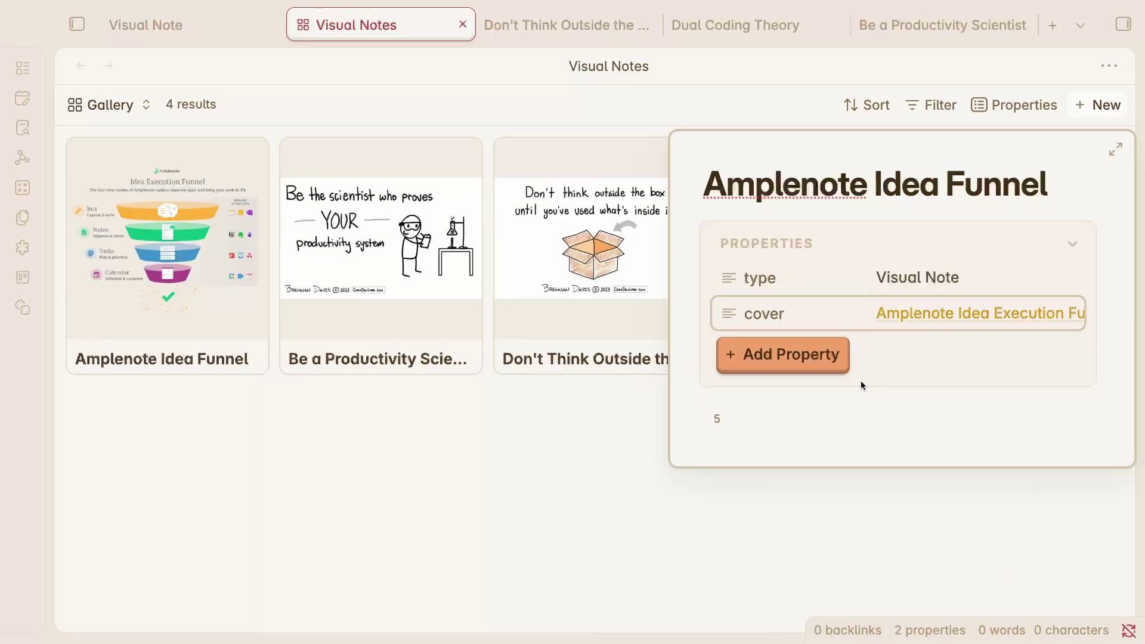
left_click(768, 448)
key("ctrl+v")
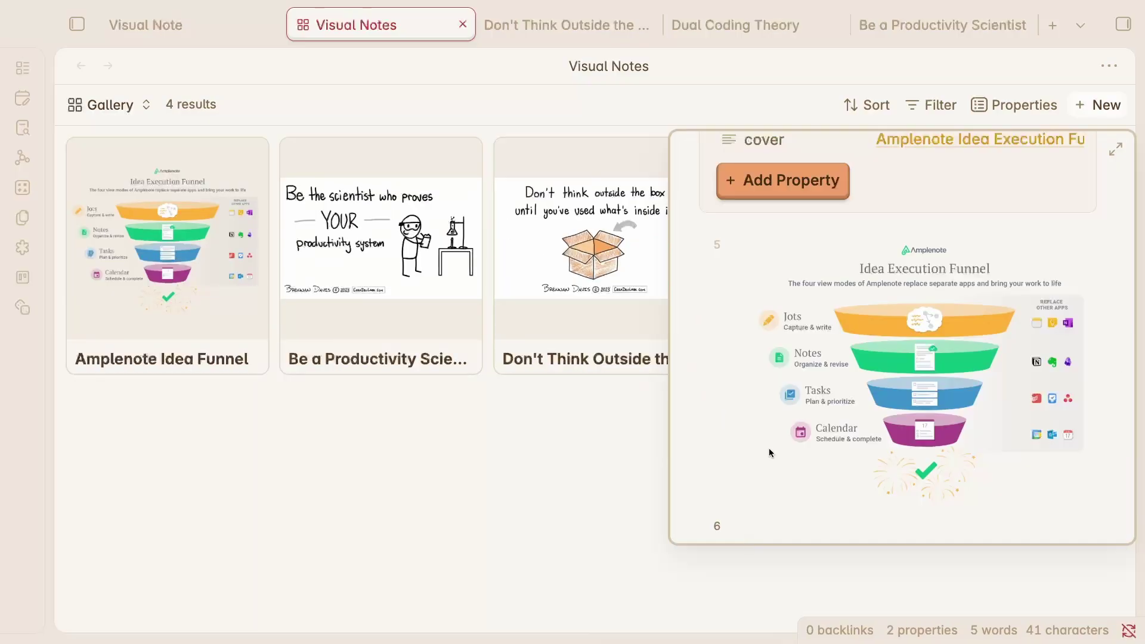
scroll(914, 281, "up", 3)
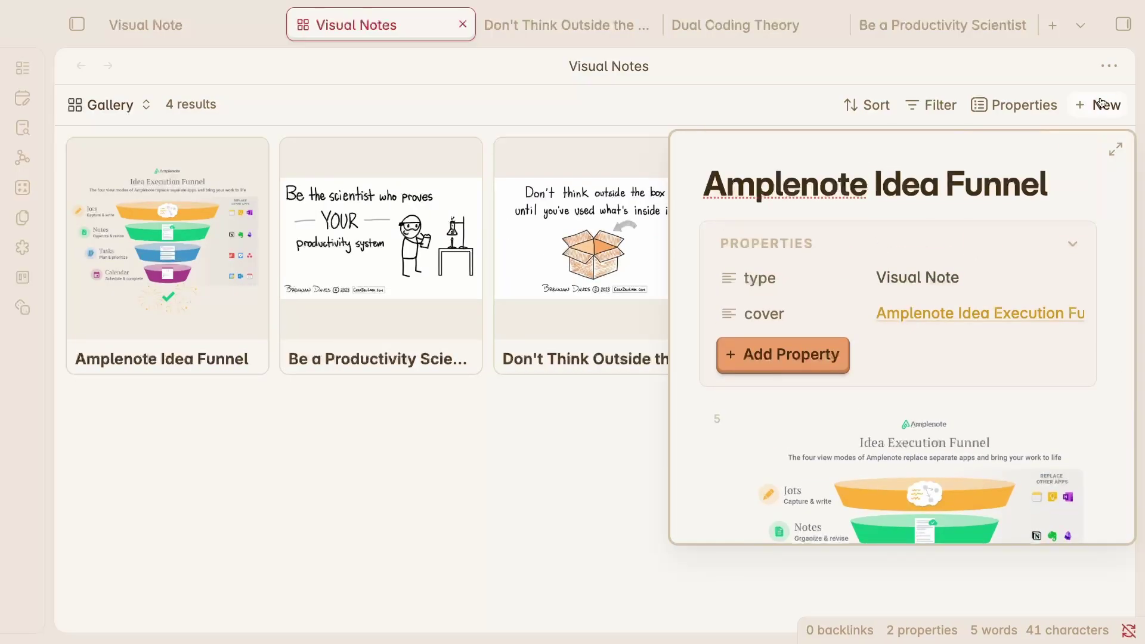
left_click(468, 471)
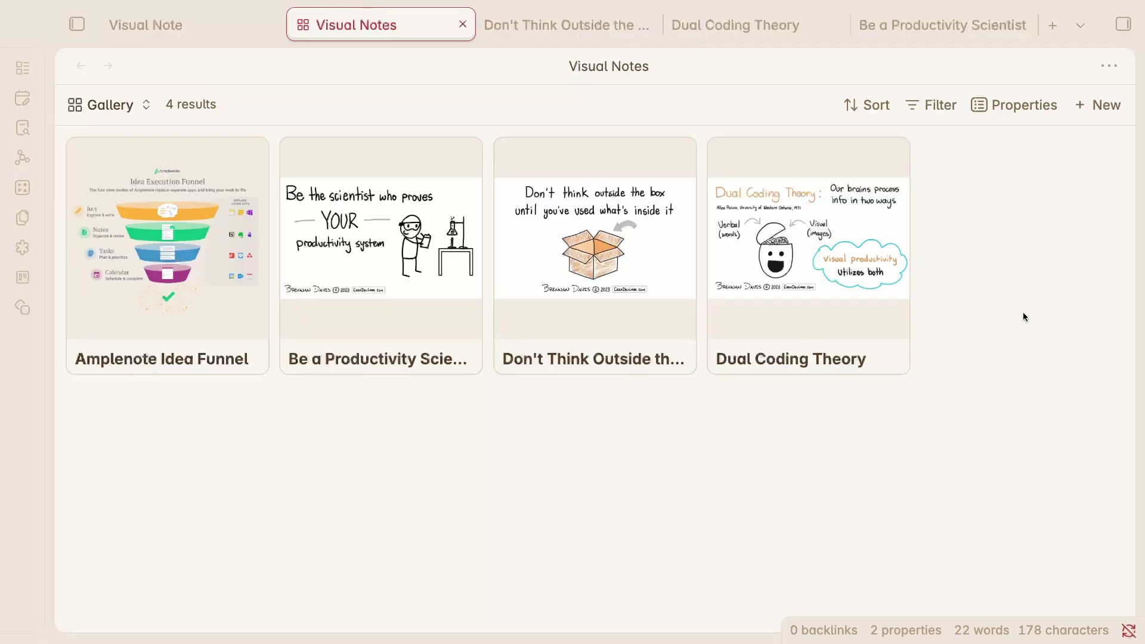
Add a second new note titled 'Productivity Components'
left_click(1098, 104)
key("BackSpace")
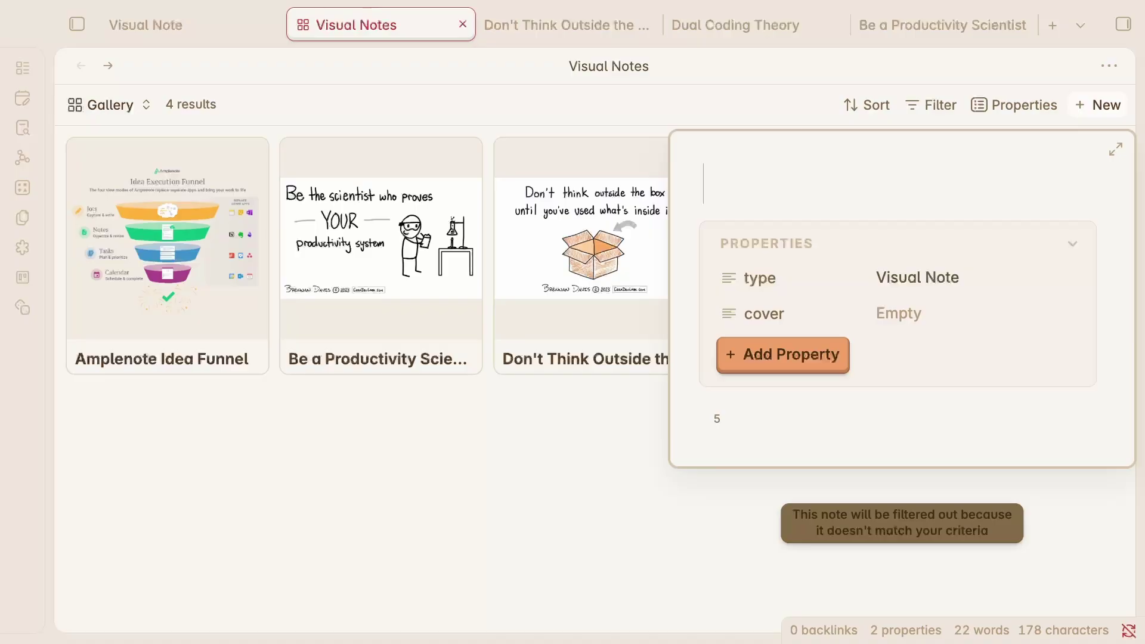
type("Produc")
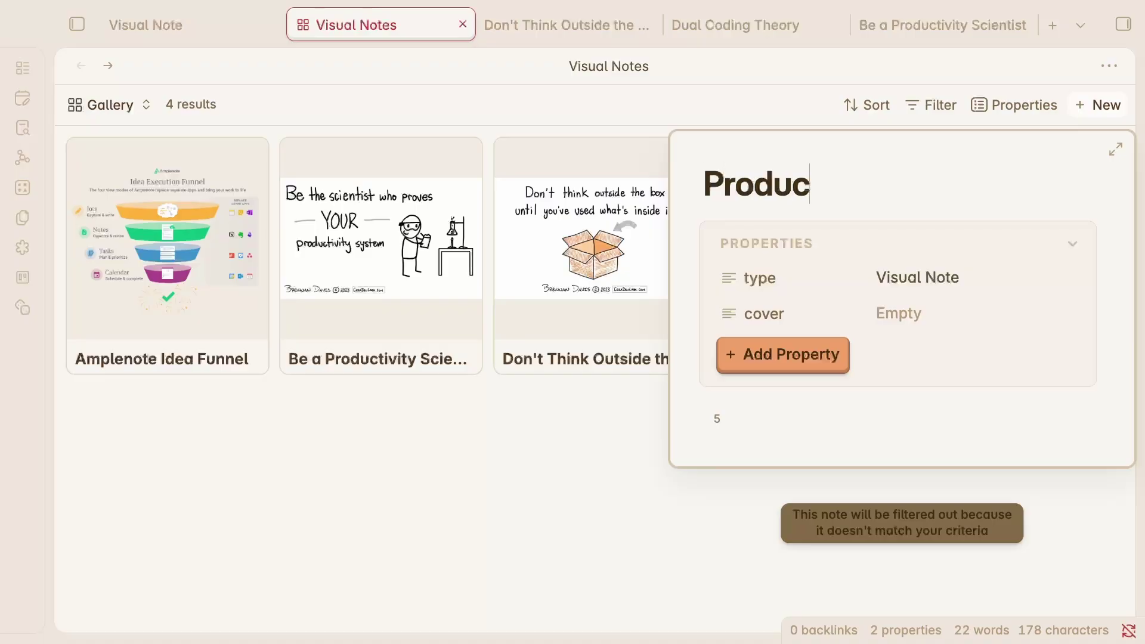
type("tivity Compone")
key("BackSpace")
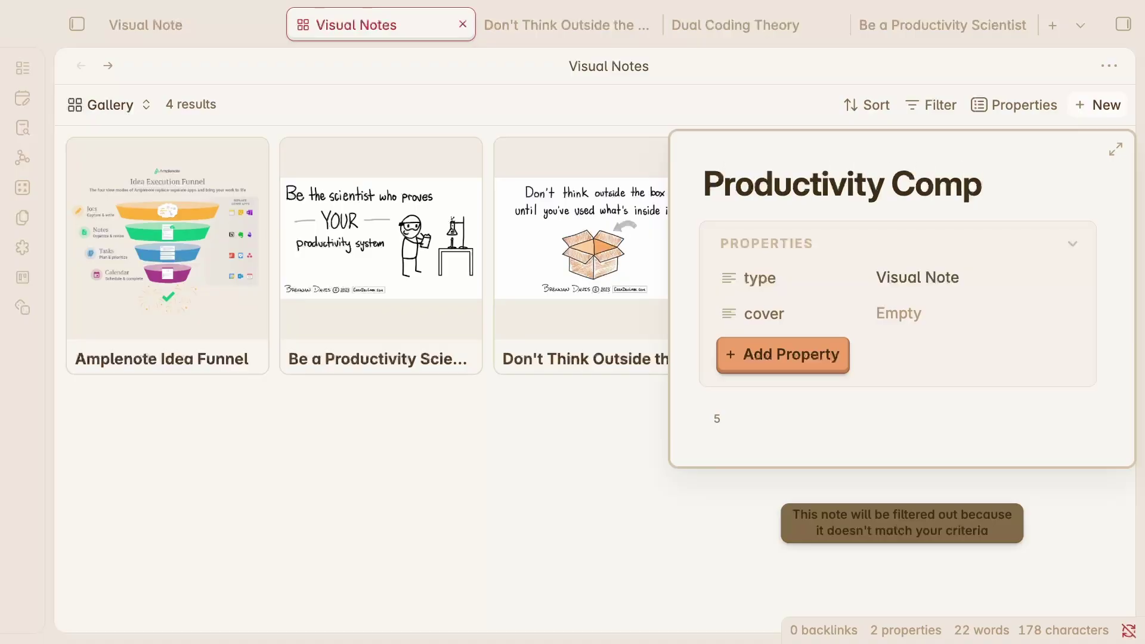
type("onents")
key("Escape")
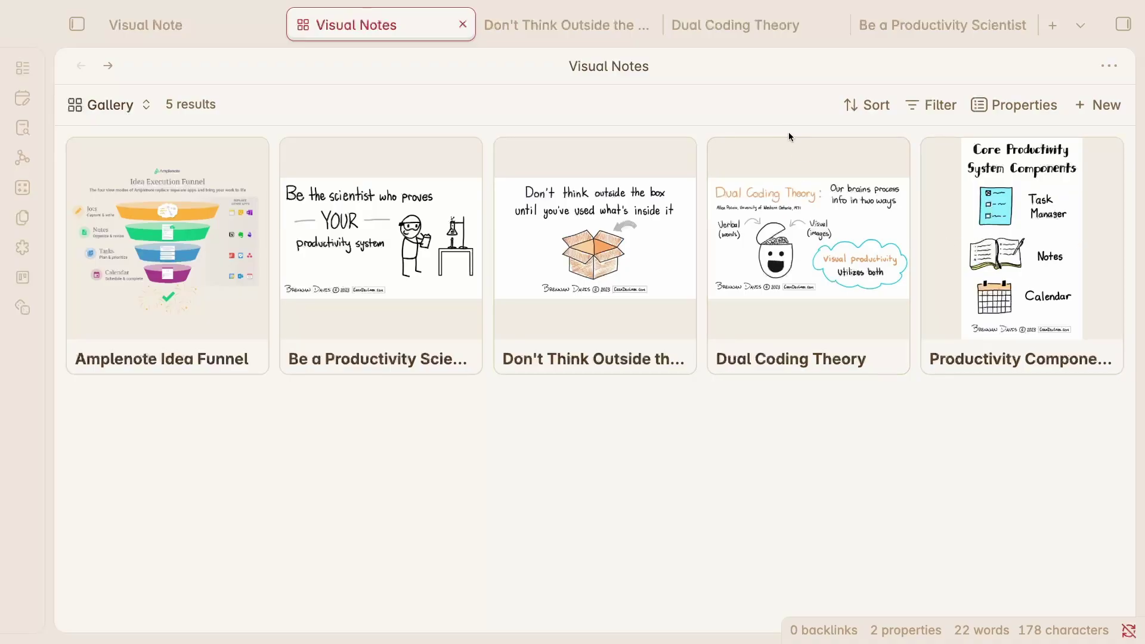
left_click(111, 105)
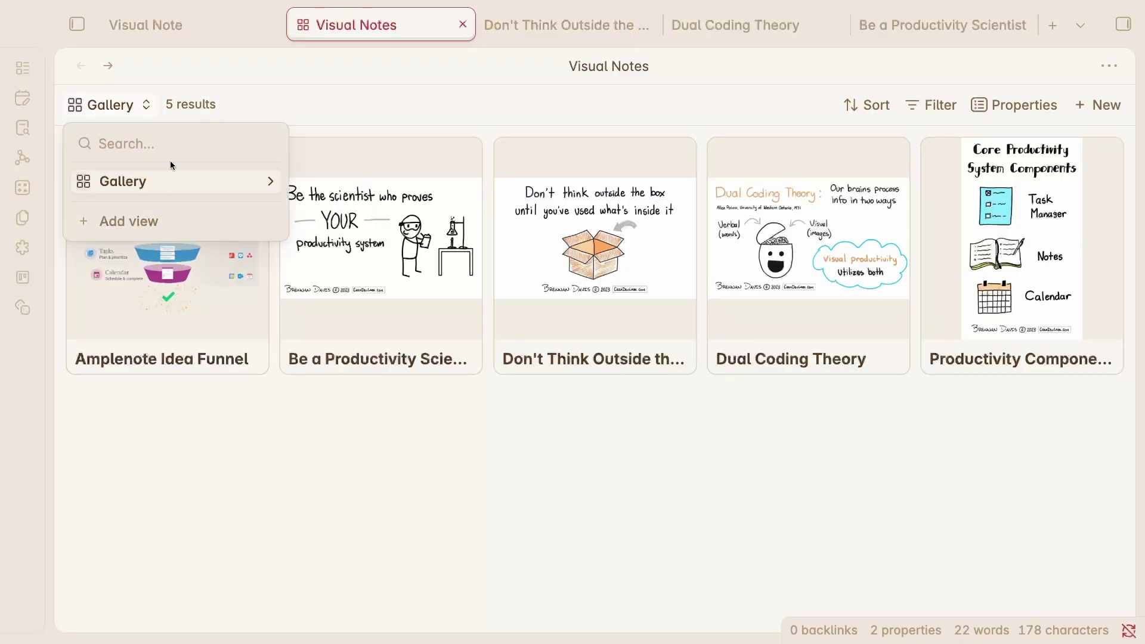
left_click(269, 181)
left_click_drag(152, 487, 117, 486)
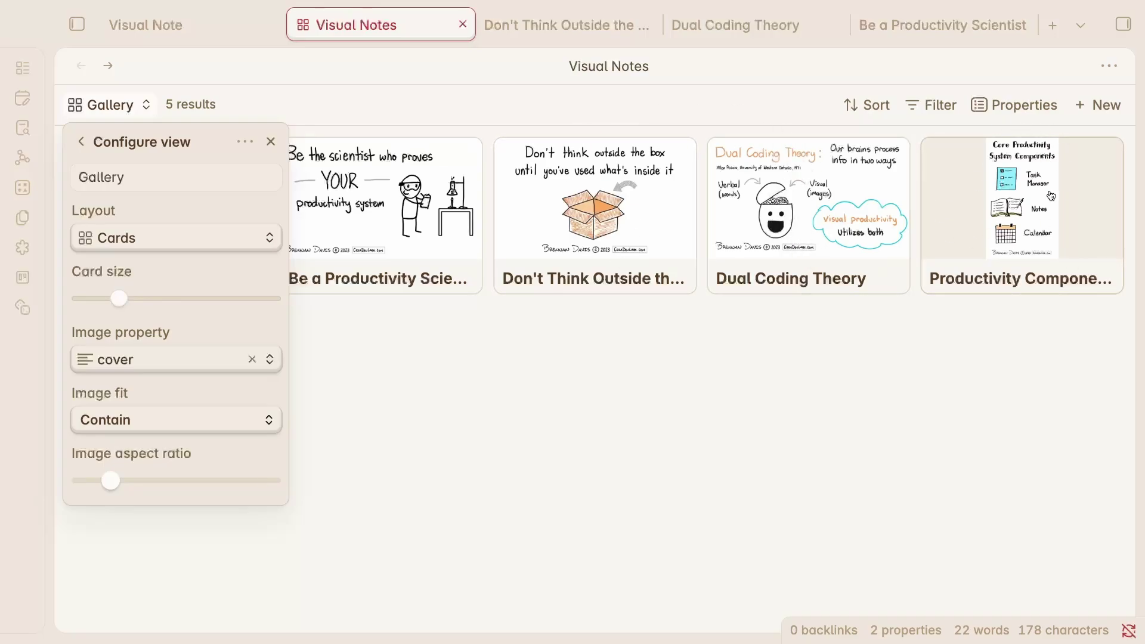
left_click_drag(110, 481, 145, 483)
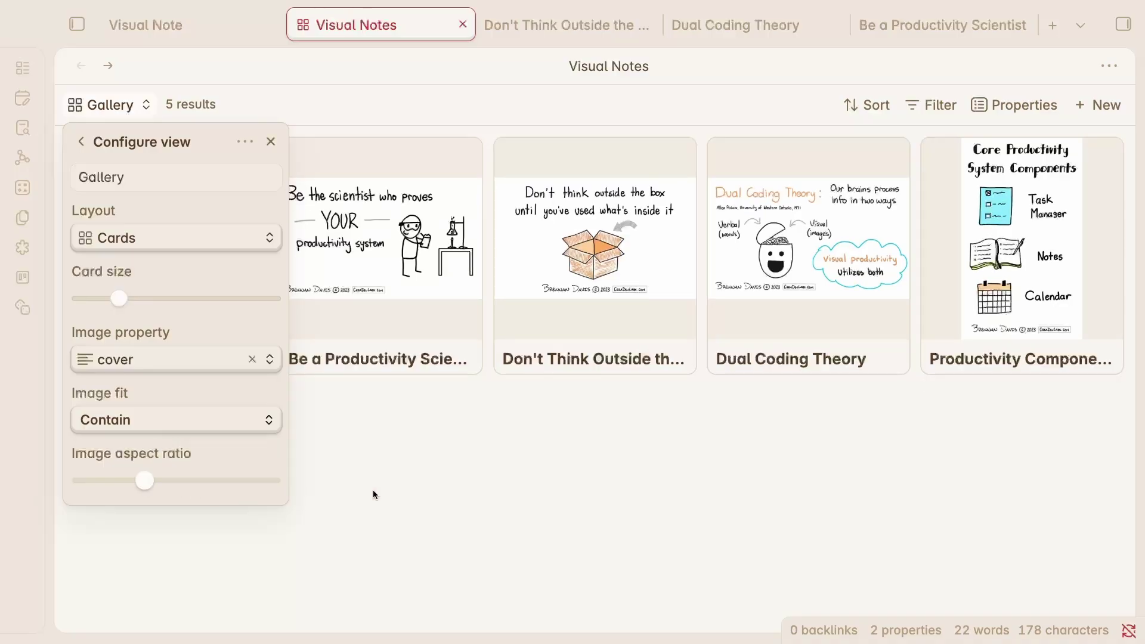
mouse_move(135, 481)
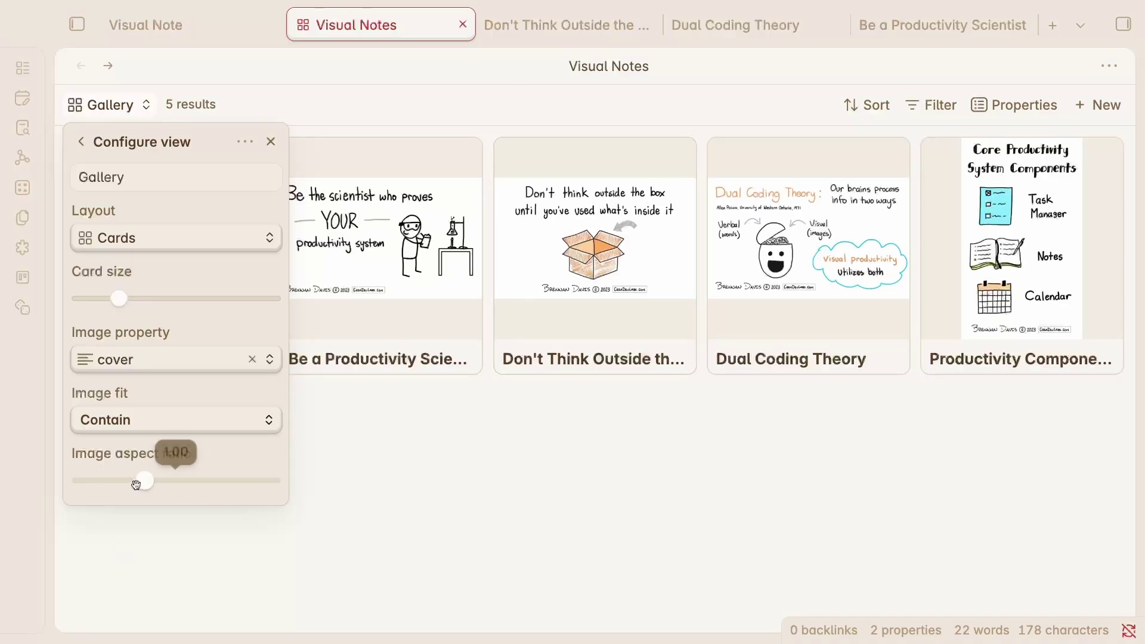
left_click(322, 468)
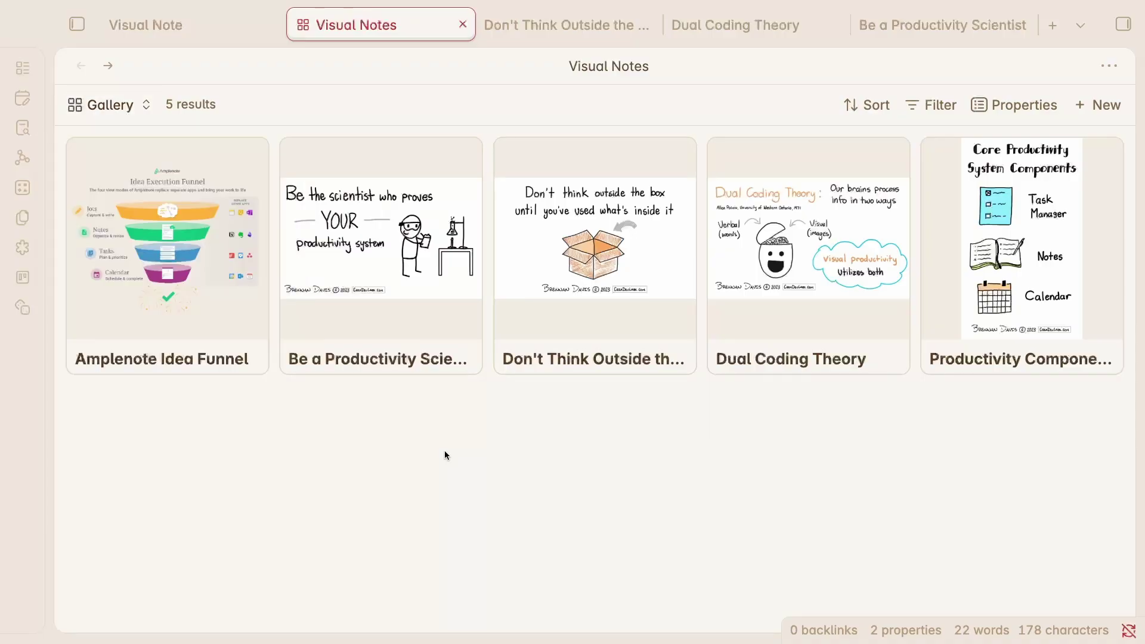
Add a 'Hand Drawn' view with Cards layout and the cover property as the card image
left_click(127, 105)
left_click(140, 221)
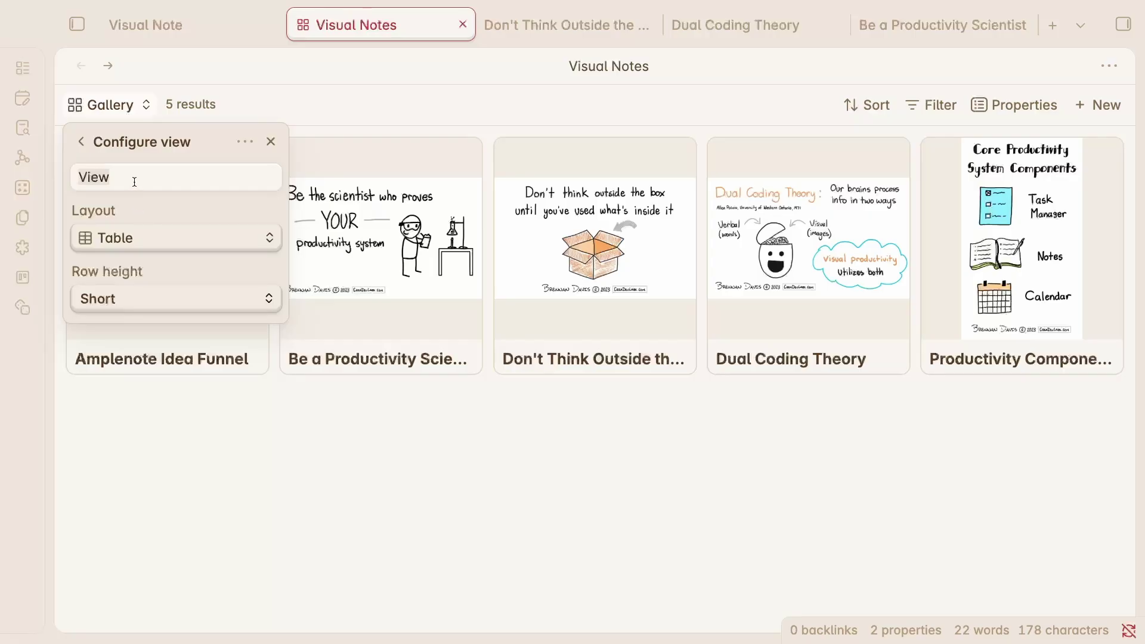
type("Hand Drawn")
left_click(260, 236)
left_click(146, 344)
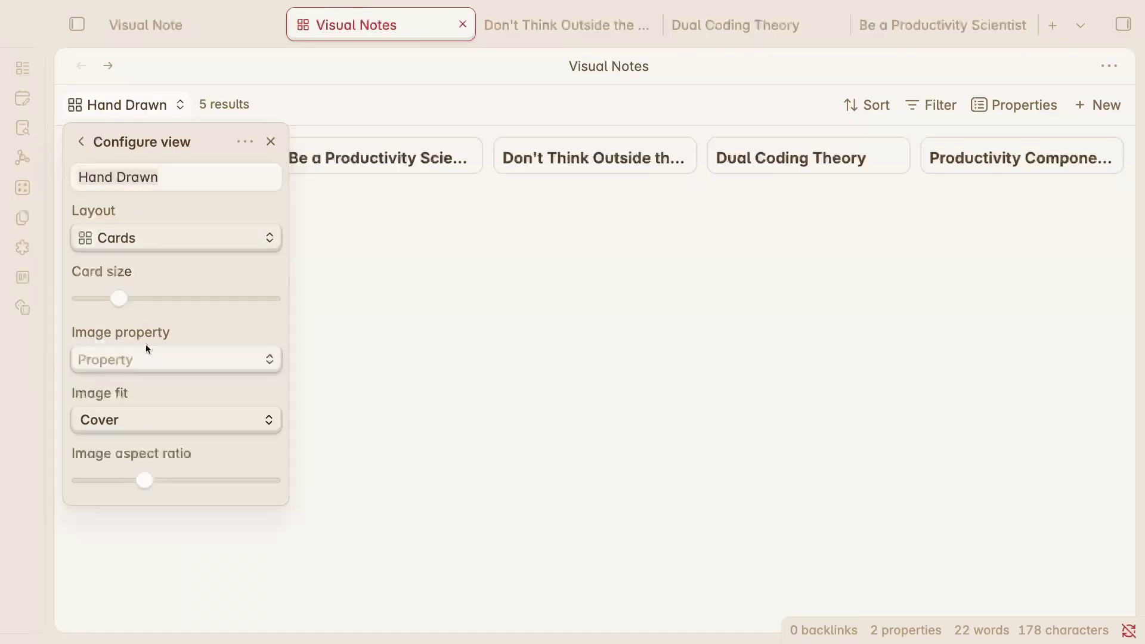
left_click(121, 358)
type("c")
key("Return")
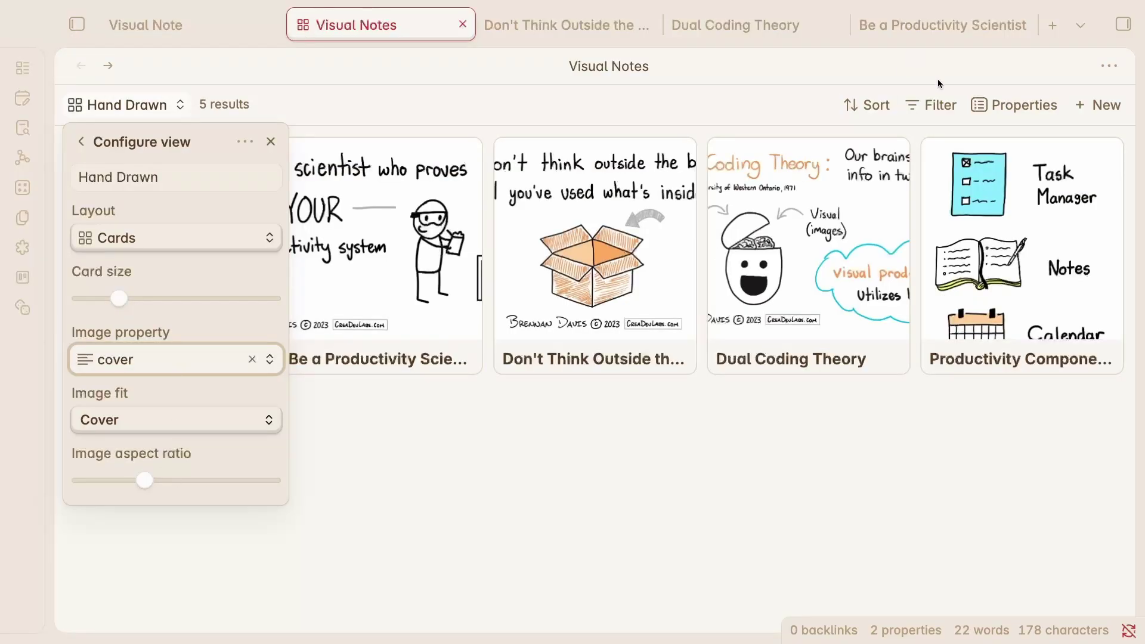
left_click(931, 105)
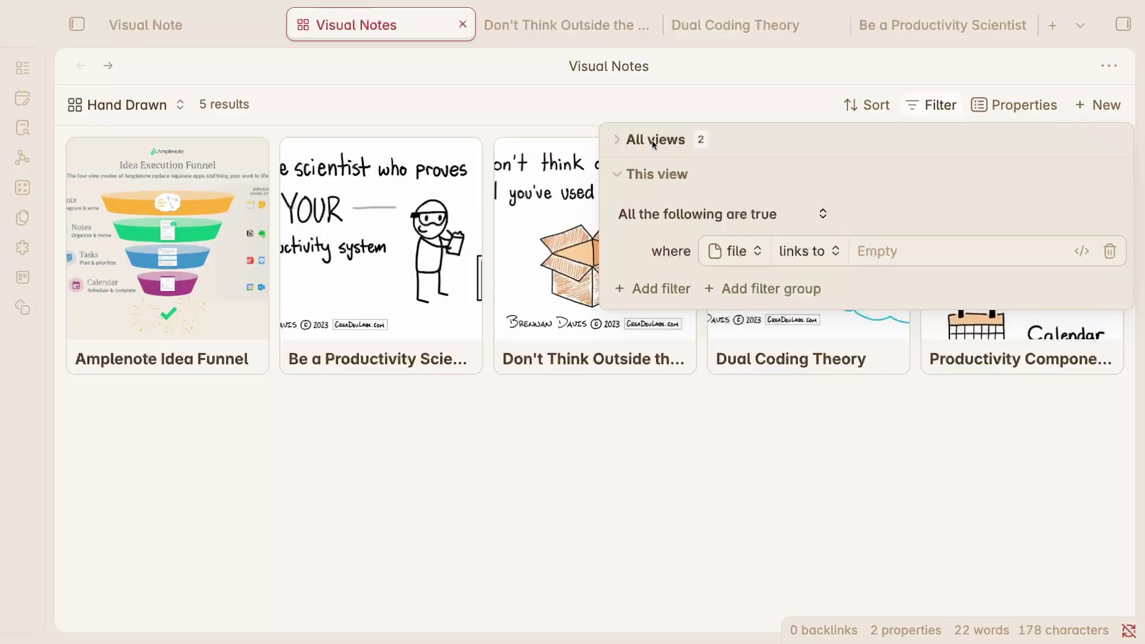
left_click(787, 498)
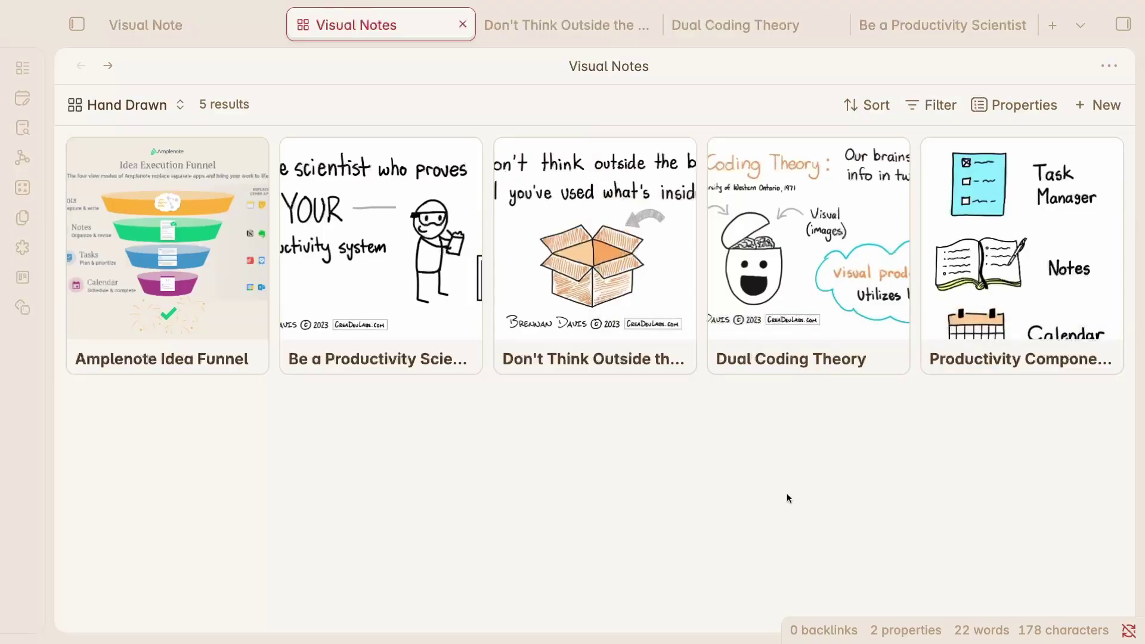
On the Don't Think Outside the Box note, add a hand_drawn checkbox property and tick it
left_click(547, 26)
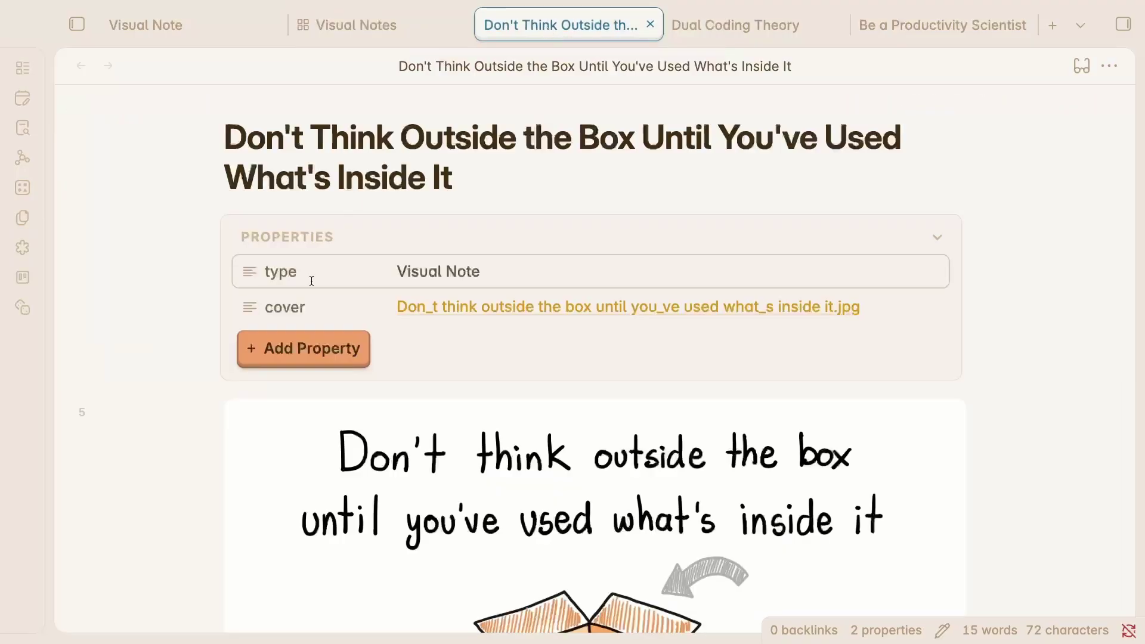
left_click(333, 348)
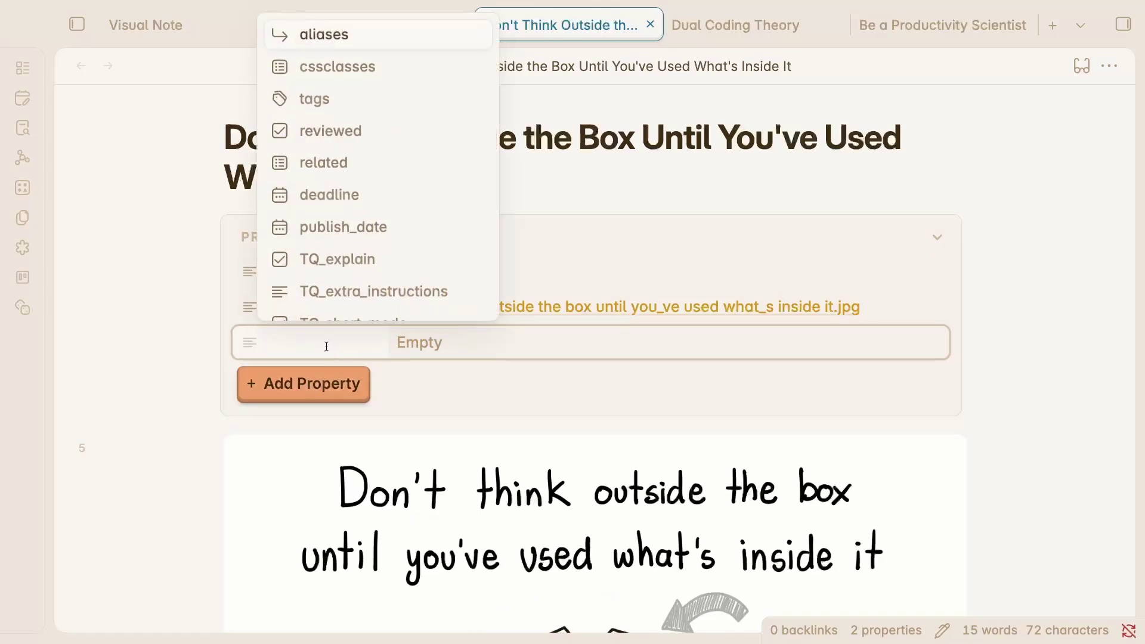
type("hand_drawn")
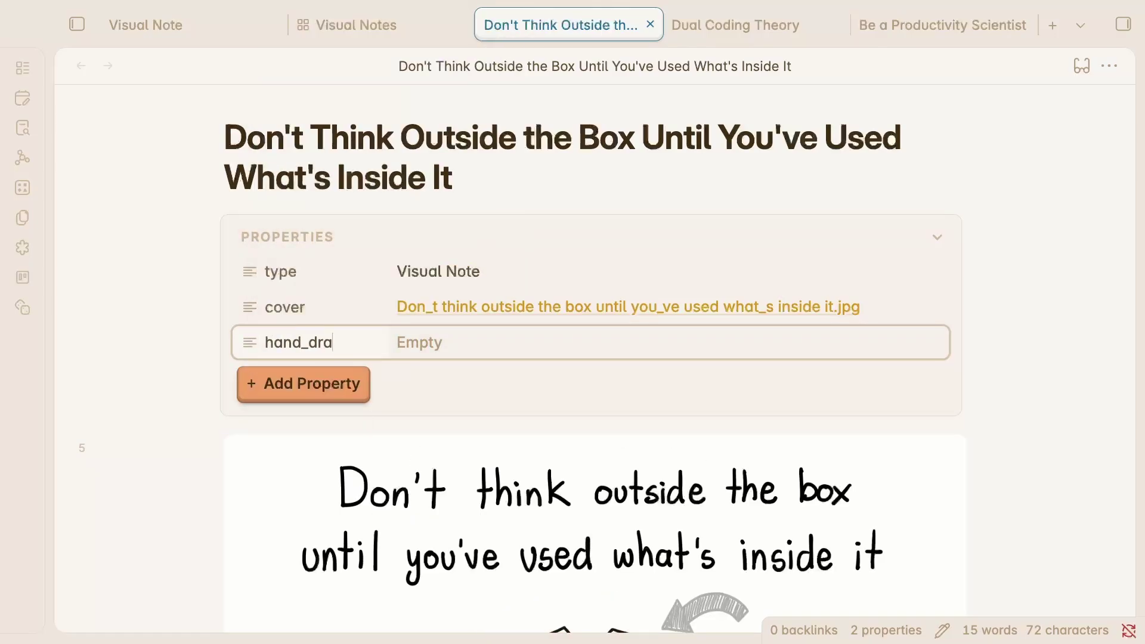
right_click(245, 345)
mouse_move(281, 350)
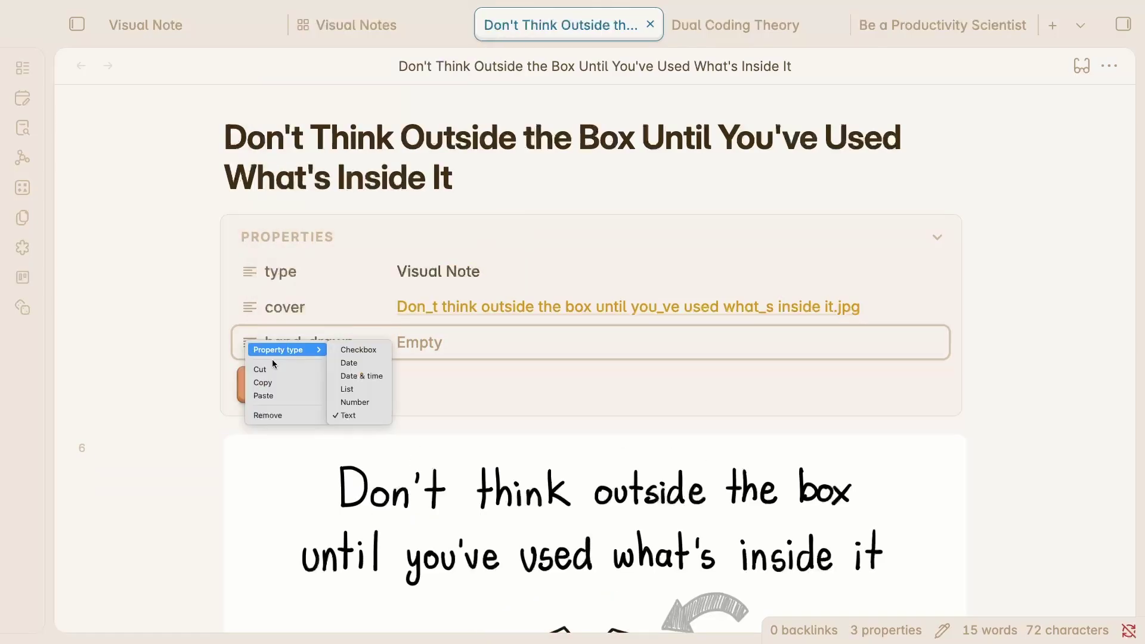
left_click(348, 344)
left_click(406, 343)
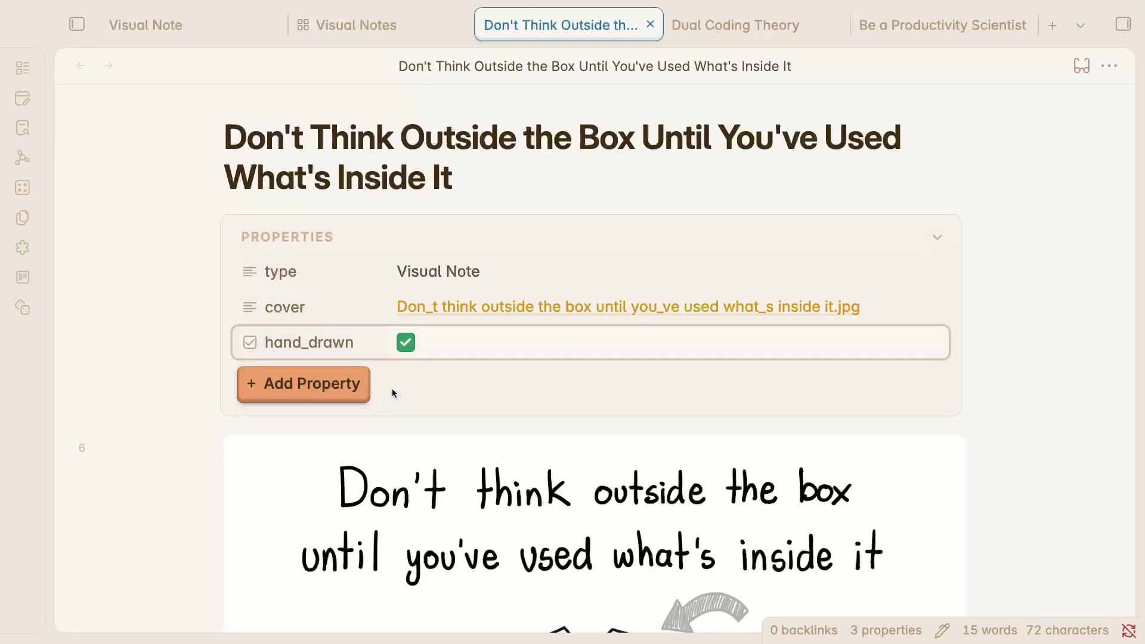
Add an unticked hand_drawn property to the Amplenote Idea Funnel note, then return to Visual Notes
key("ctrl+shift+Tab")
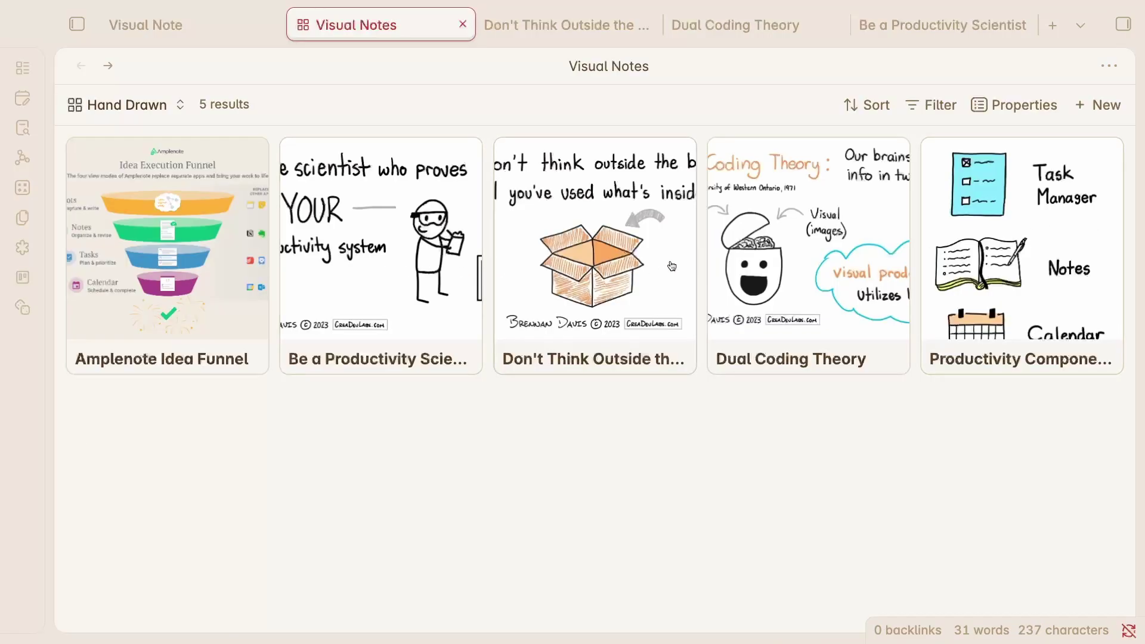
left_click(160, 233)
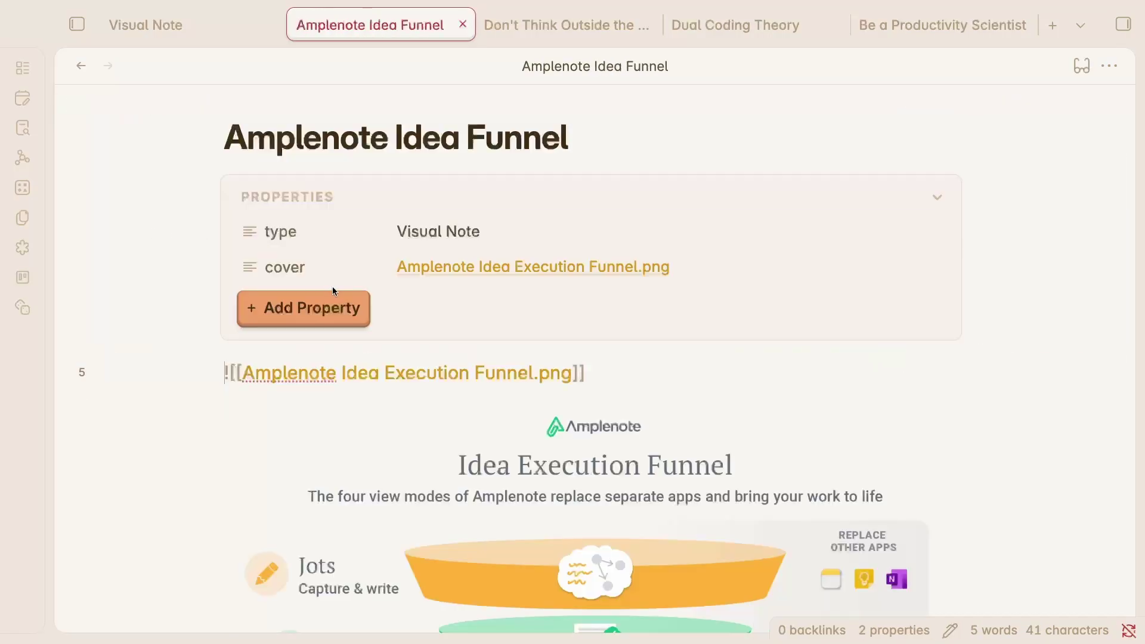
left_click(316, 306)
type("hand")
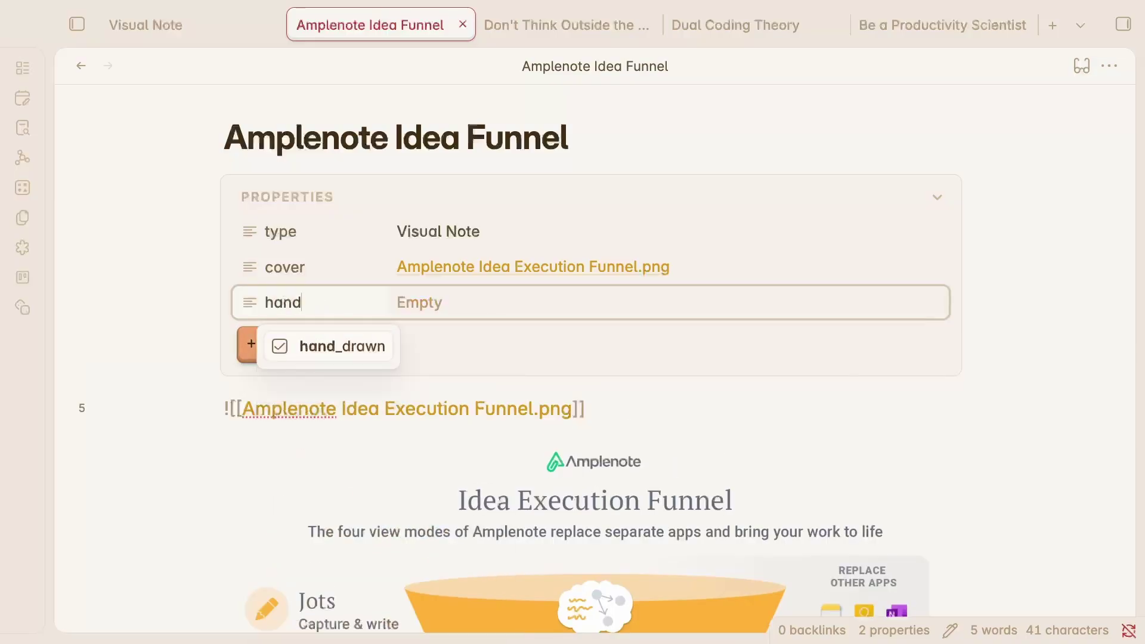
key("Return")
left_click(406, 303)
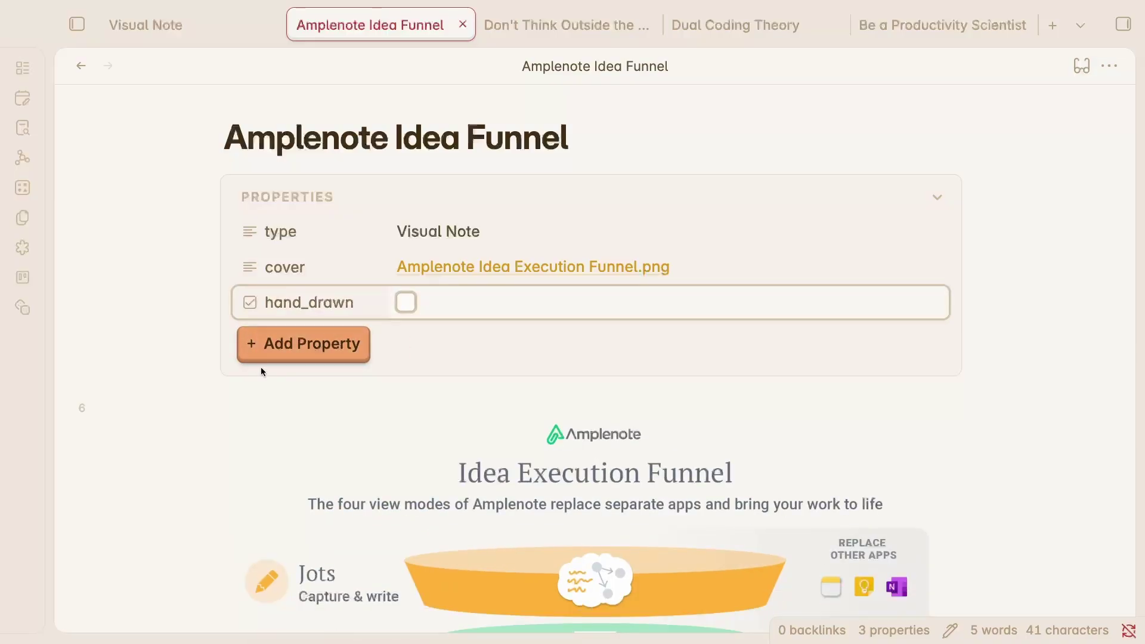
left_click(81, 66)
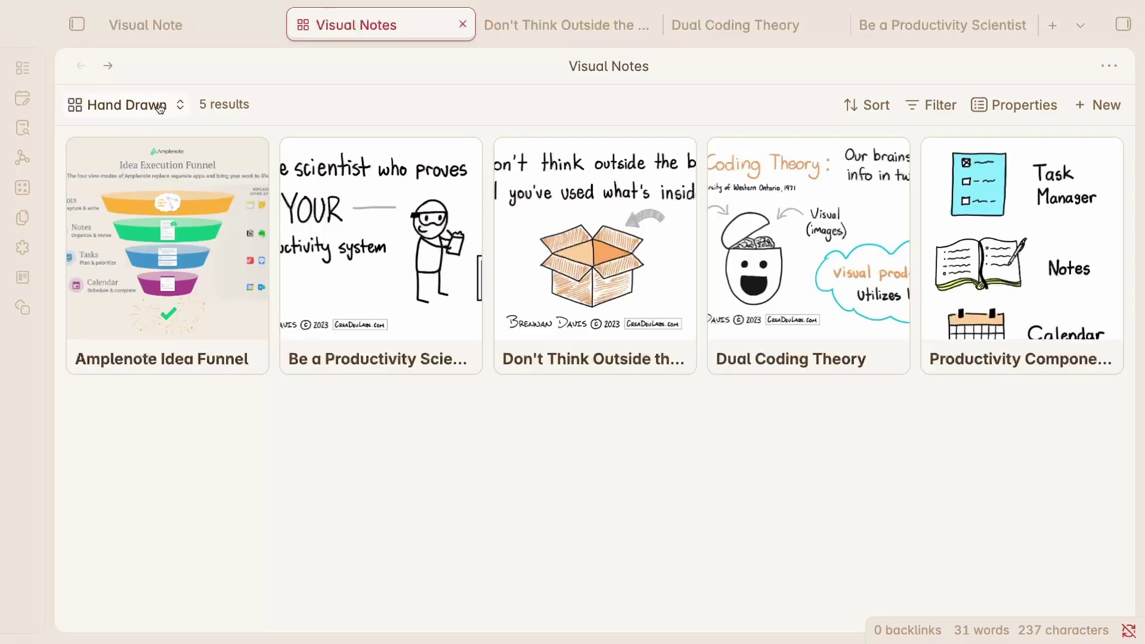
Filter the Hand Drawn view to hand_drawn checked, then rename the Gallery view 'All Visual Notes'
left_click(935, 107)
left_click(738, 253)
type("hand")
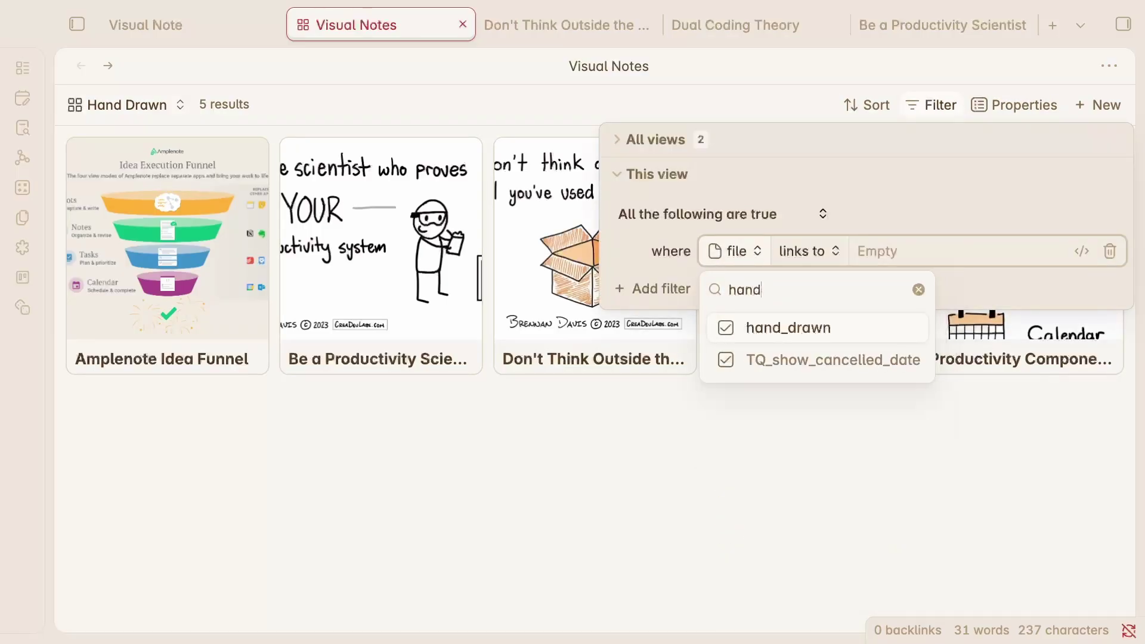
left_click(891, 251)
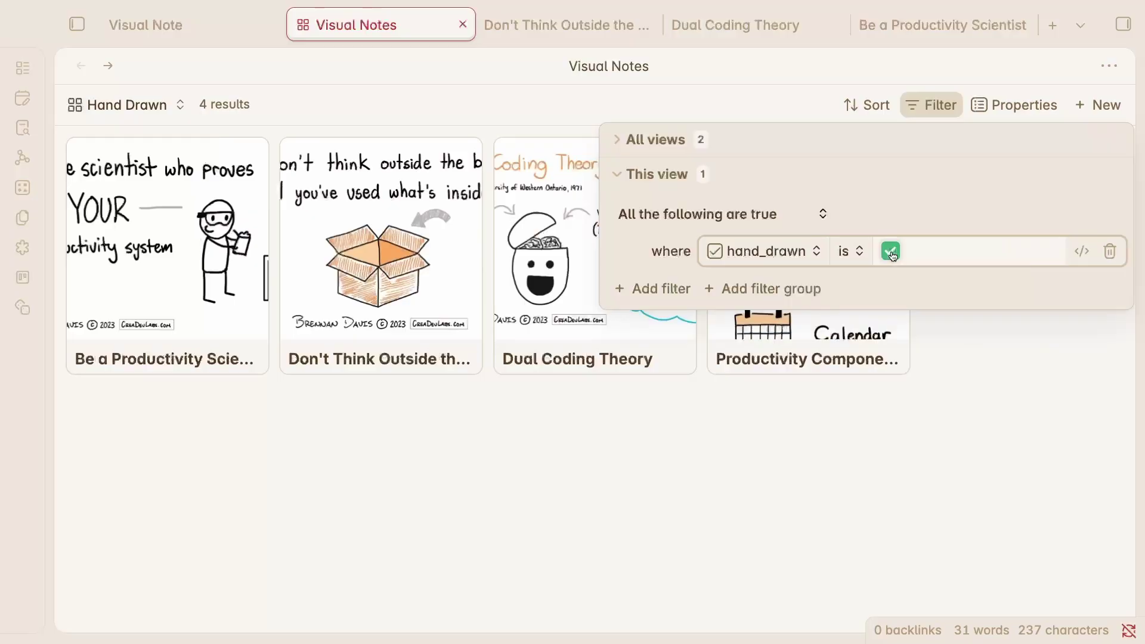
left_click(836, 434)
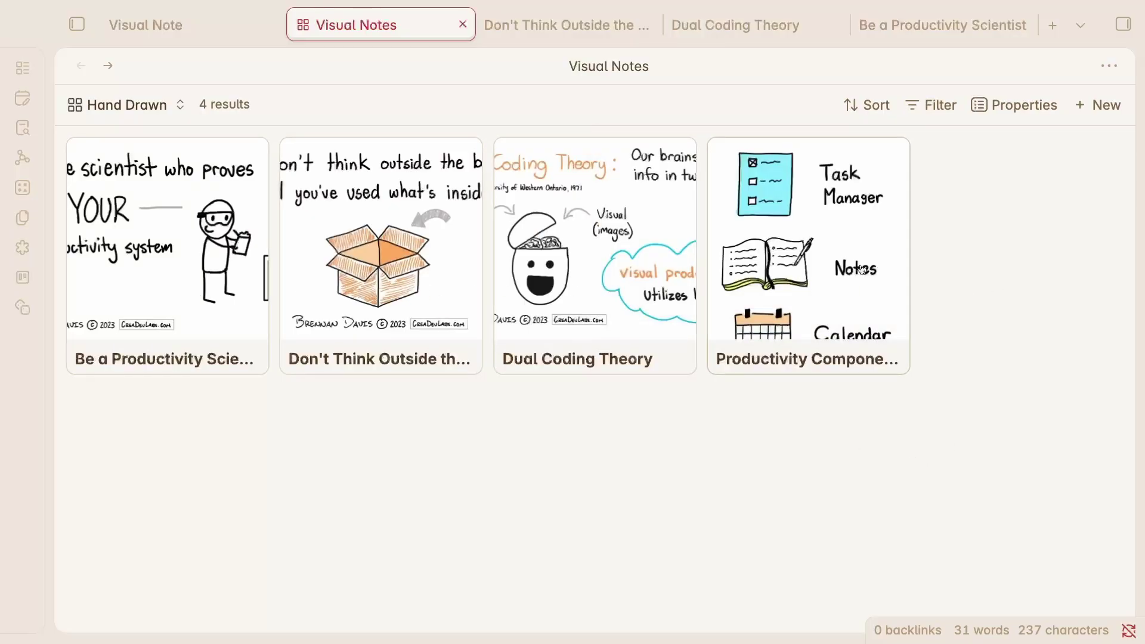
left_click(149, 109)
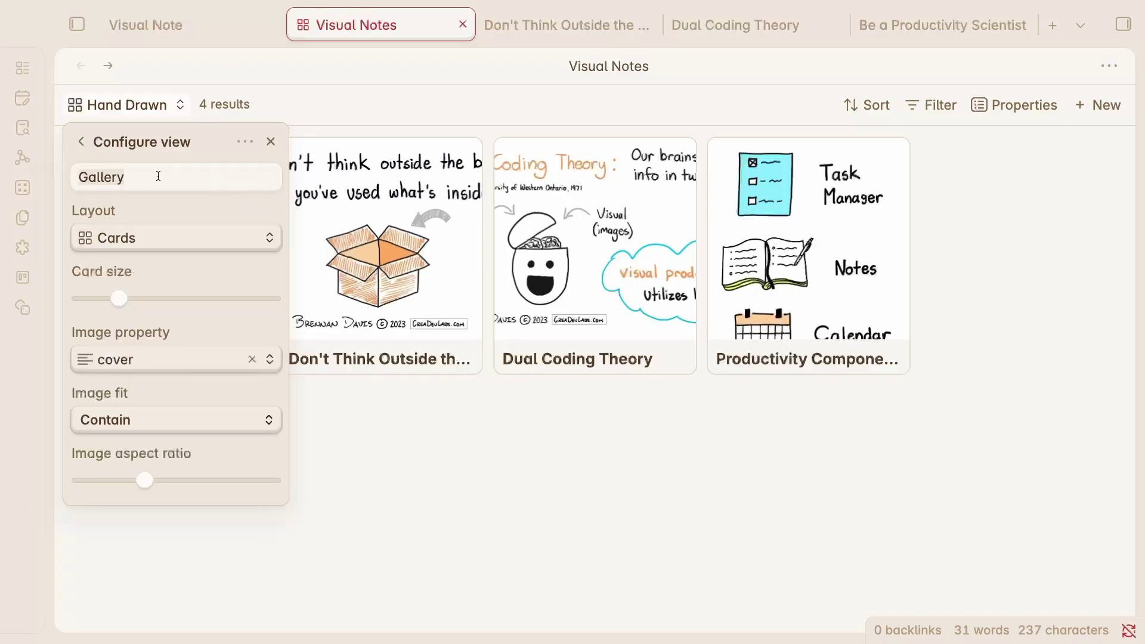
type("All Visual")
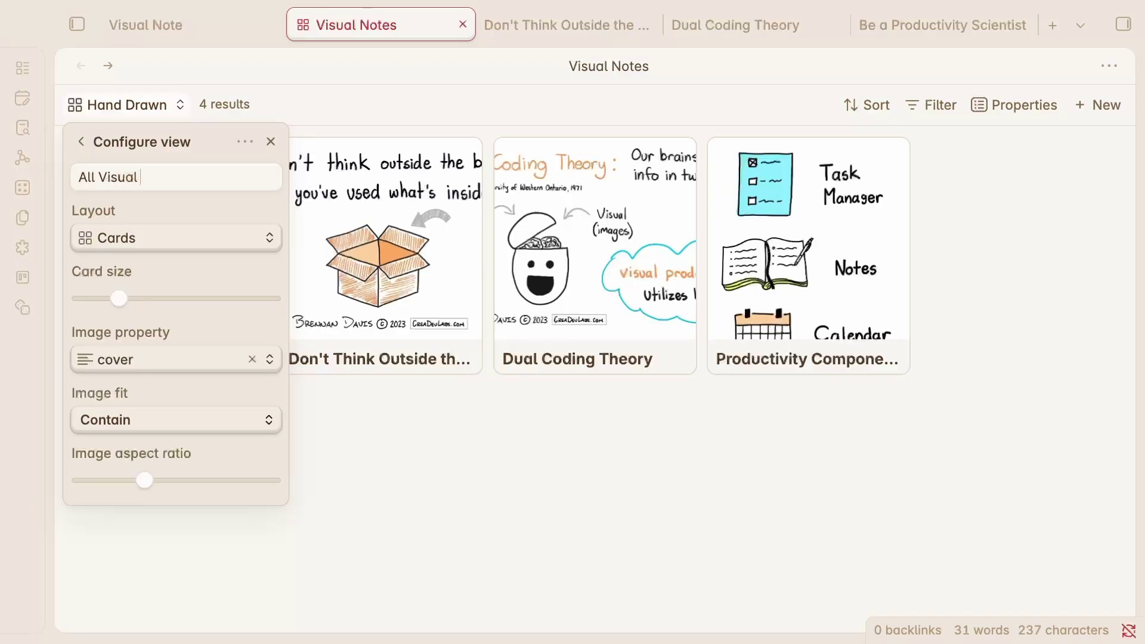
type(" Notes")
Add a 'Digital' view with Cards layout and cover as the image property
left_click(184, 145)
left_click(130, 251)
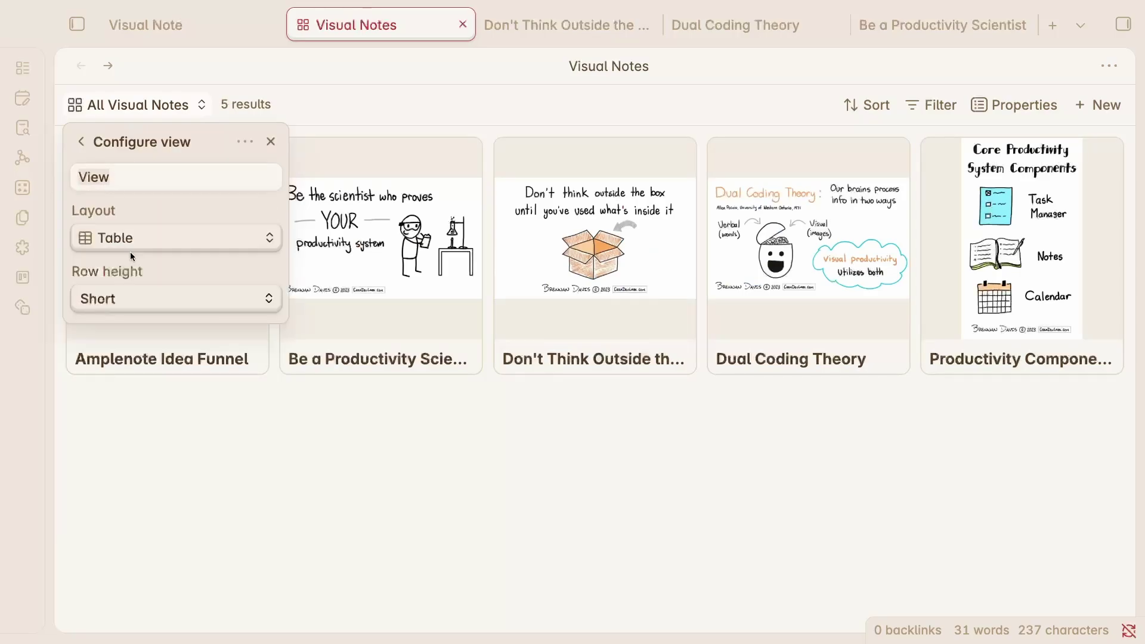
key("BackSpace")
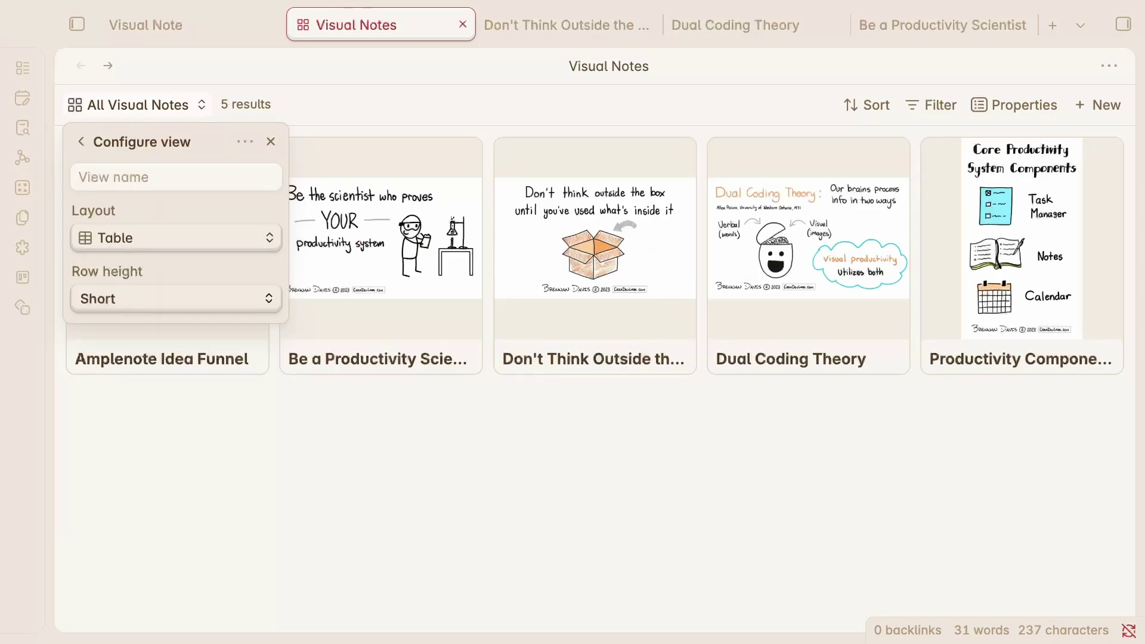
type("Digital")
left_click(176, 237)
left_click(151, 346)
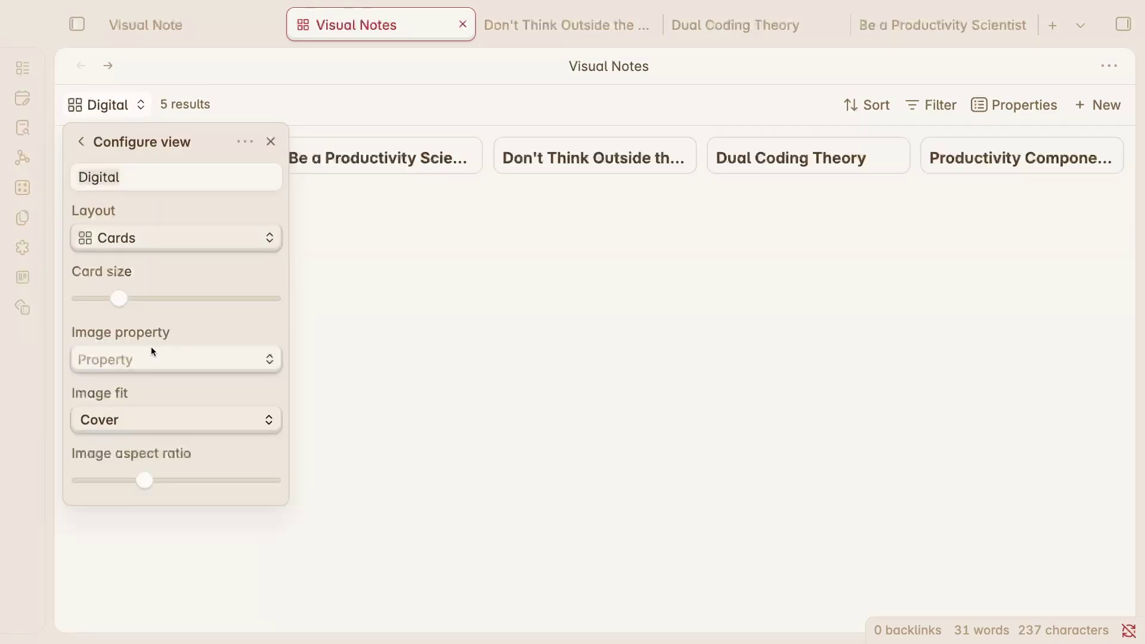
left_click(152, 354)
type("cover")
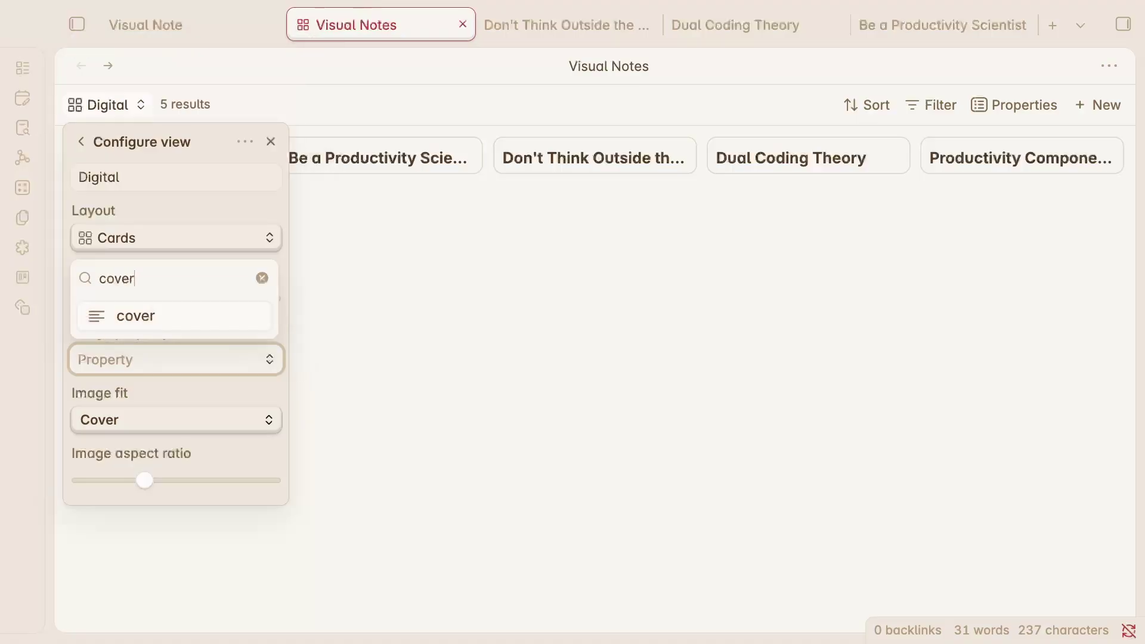
left_click(133, 315)
Filter the Digital view to notes where hand_drawn is unchecked
left_click(933, 105)
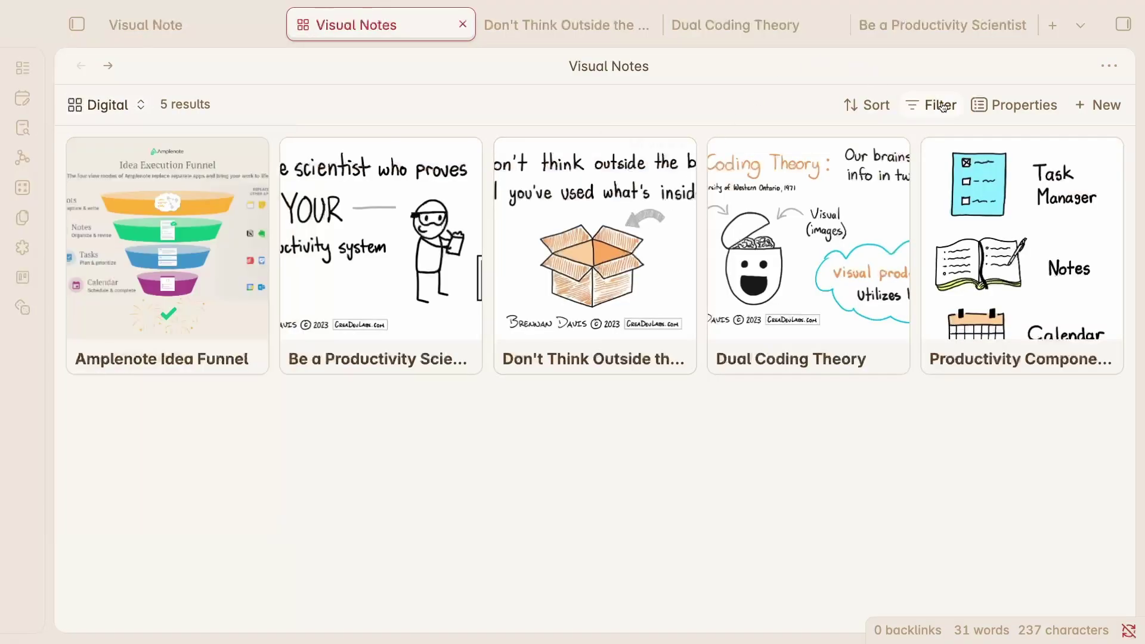
left_click(733, 251)
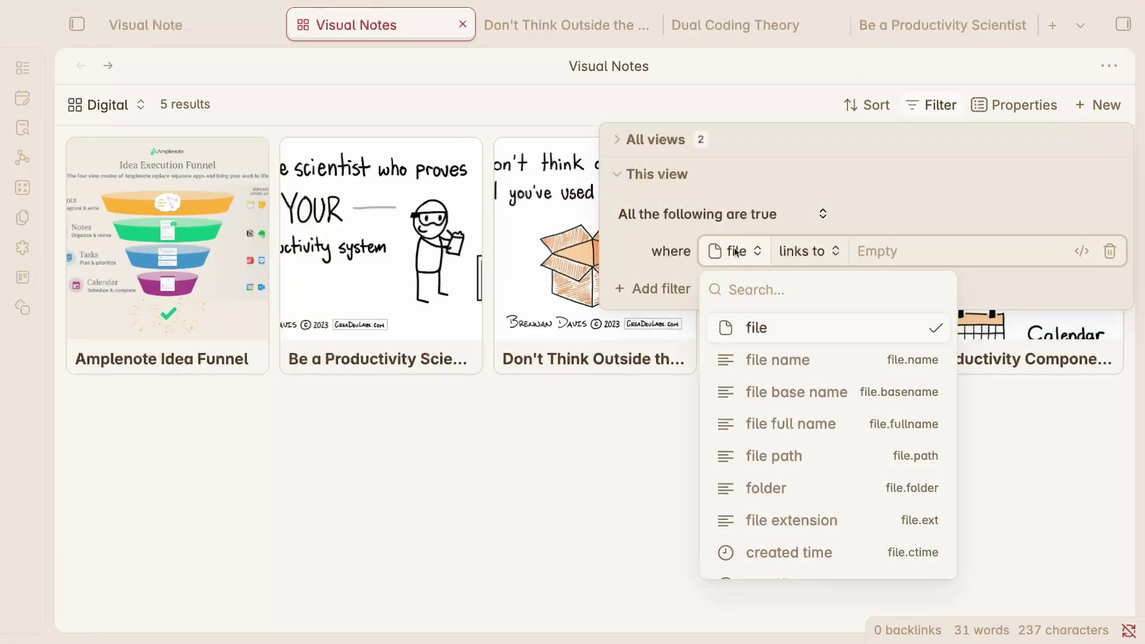
type("hand")
key("Return")
left_click(852, 253)
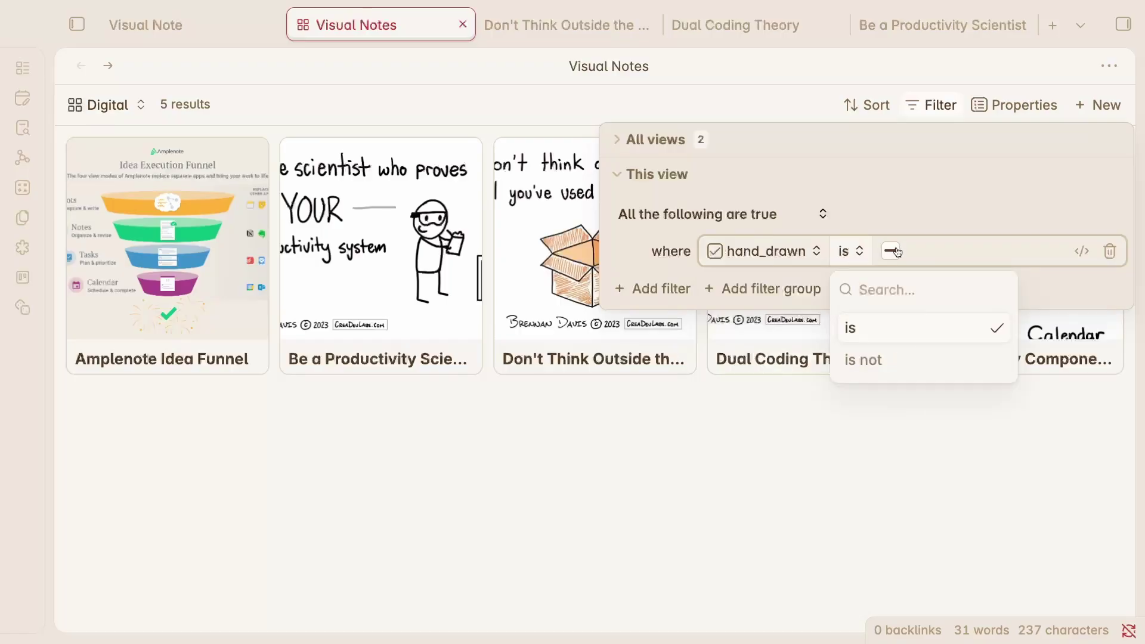
left_click(890, 251)
left_click(898, 254)
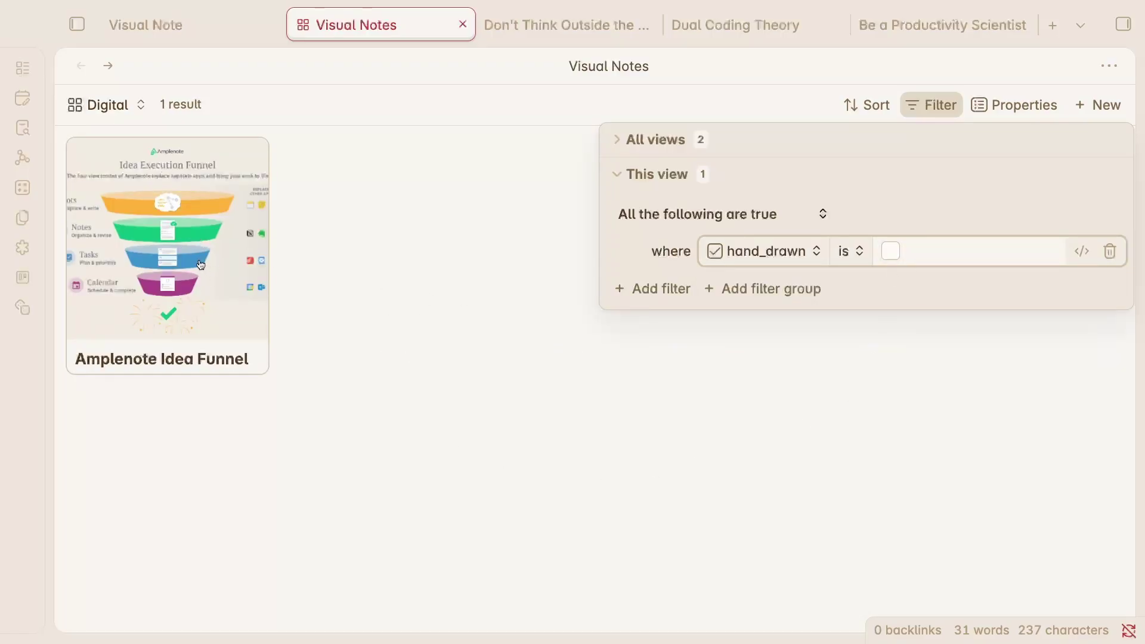
Switch through Hand Drawn, All Visual Notes and Hand Drawn, ending on the Digital view
left_click(132, 106)
left_click(110, 165)
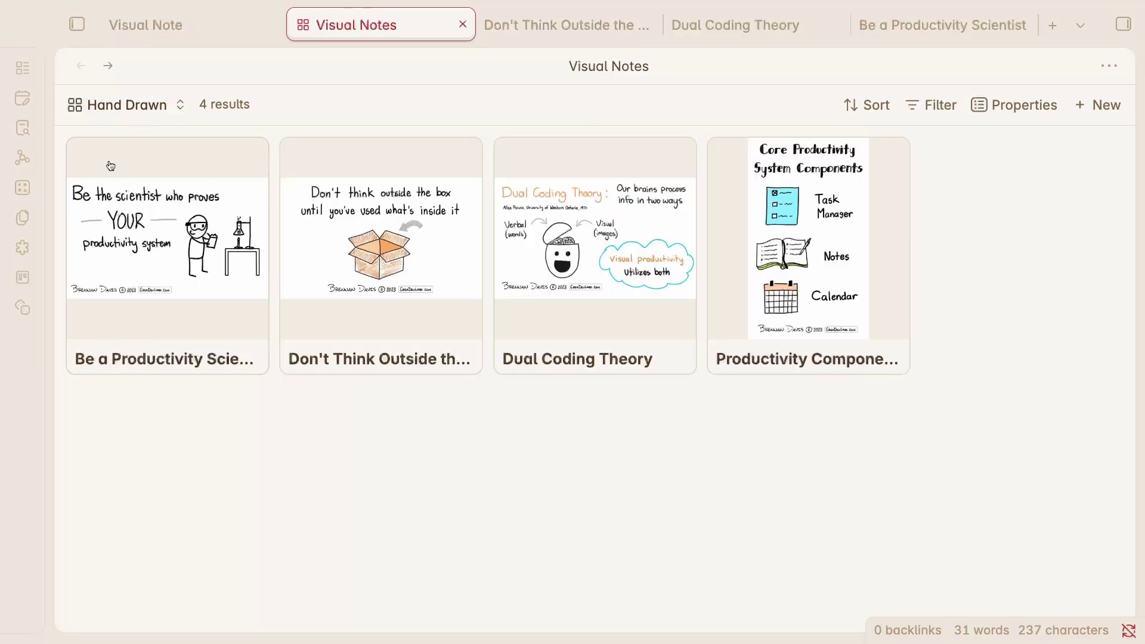
left_click(123, 104)
left_click(145, 181)
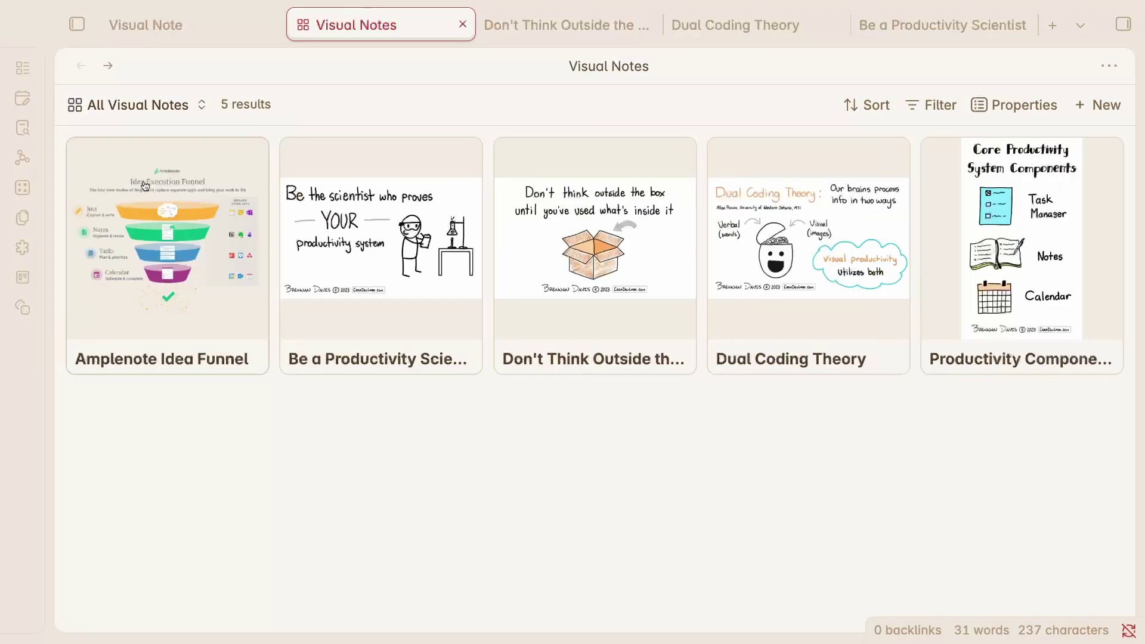
left_click(146, 106)
left_click(152, 209)
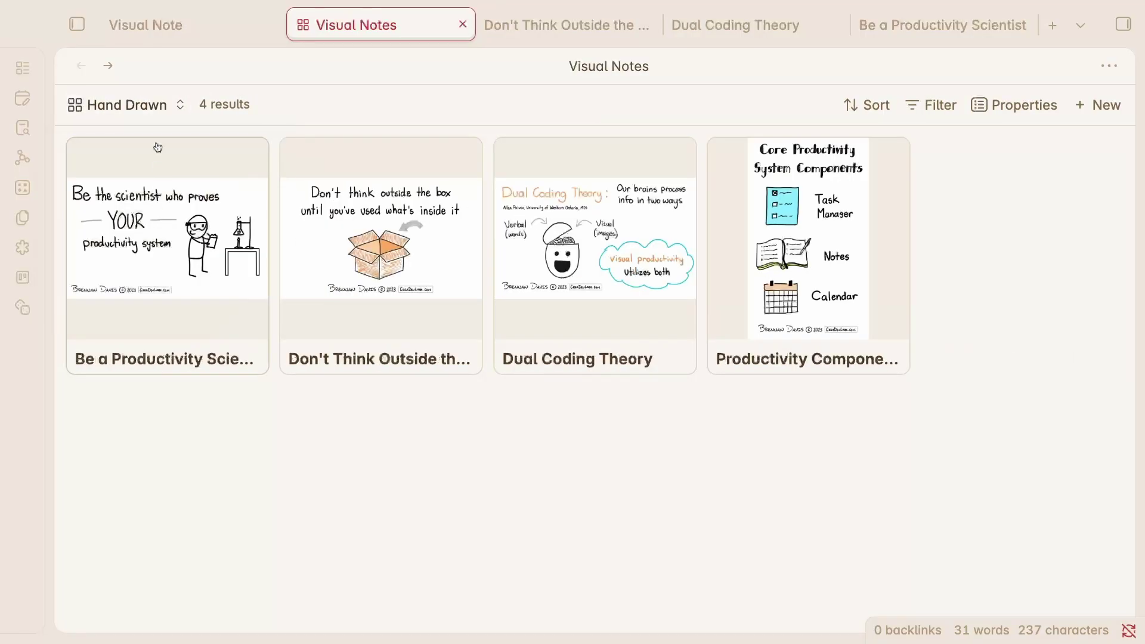
left_click(151, 108)
left_click(146, 232)
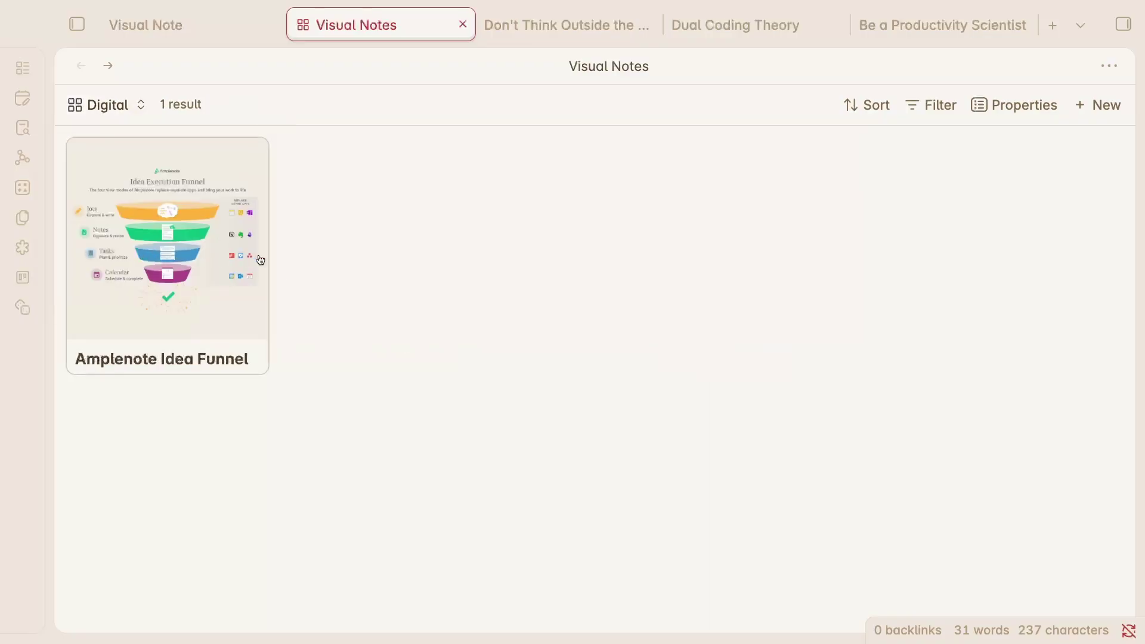